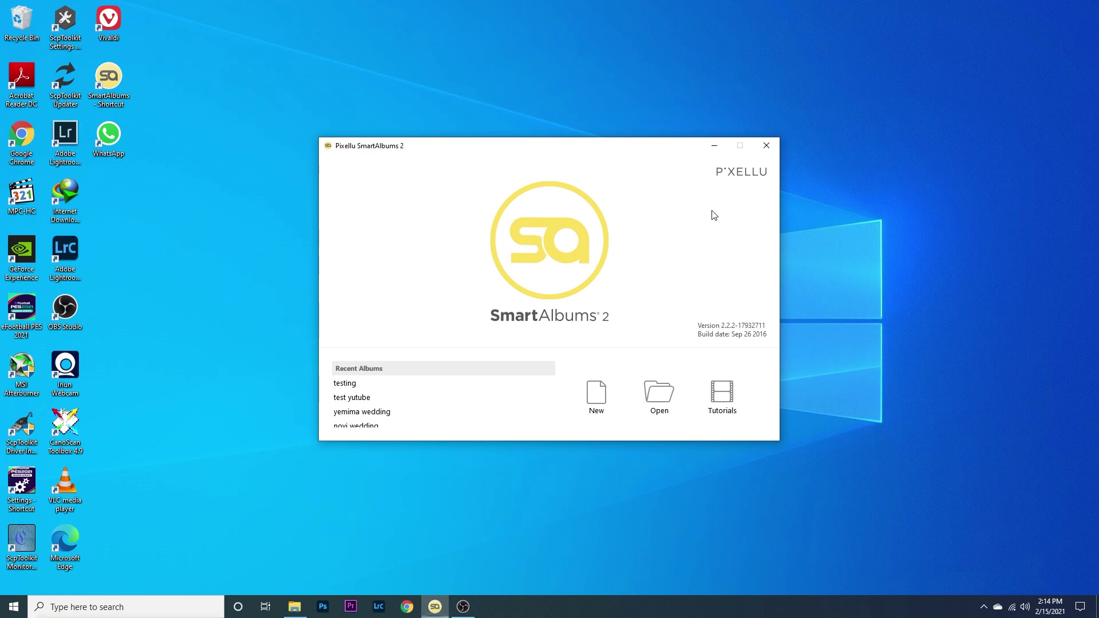
# Start a new album project with the Make a Book company preset and the landscape album format
pyautogui.click(595, 406)
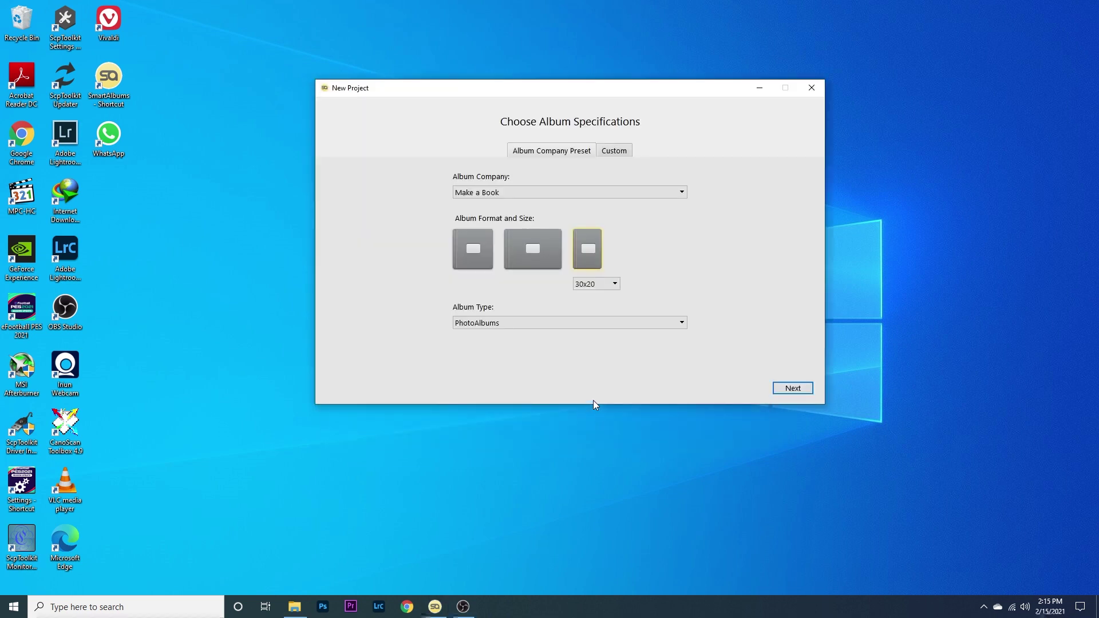
pyautogui.click(539, 268)
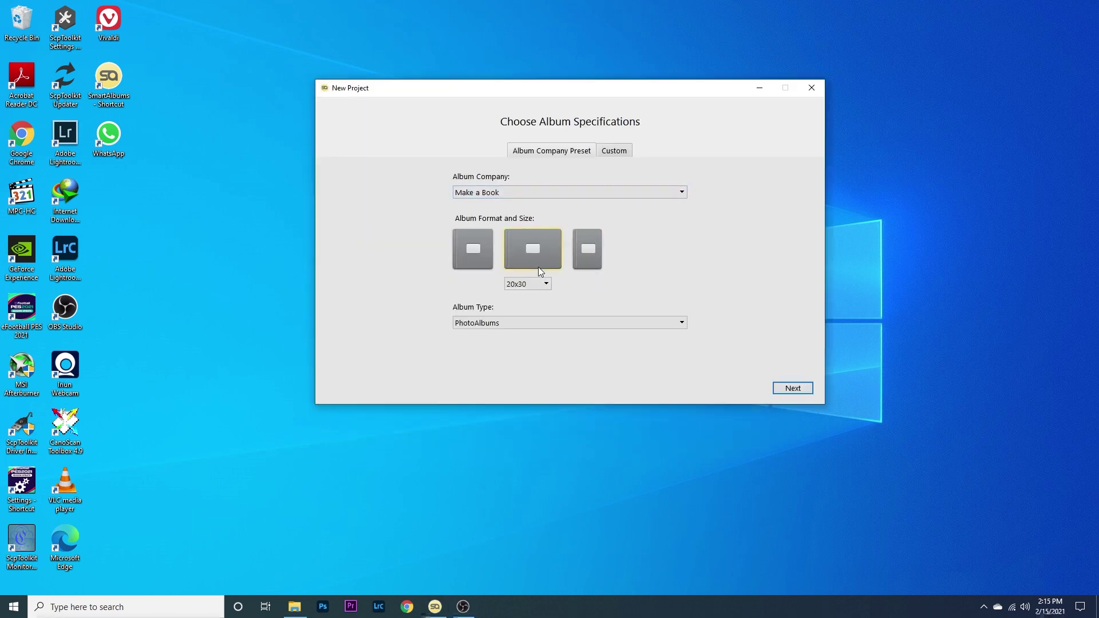
pyautogui.click(522, 197)
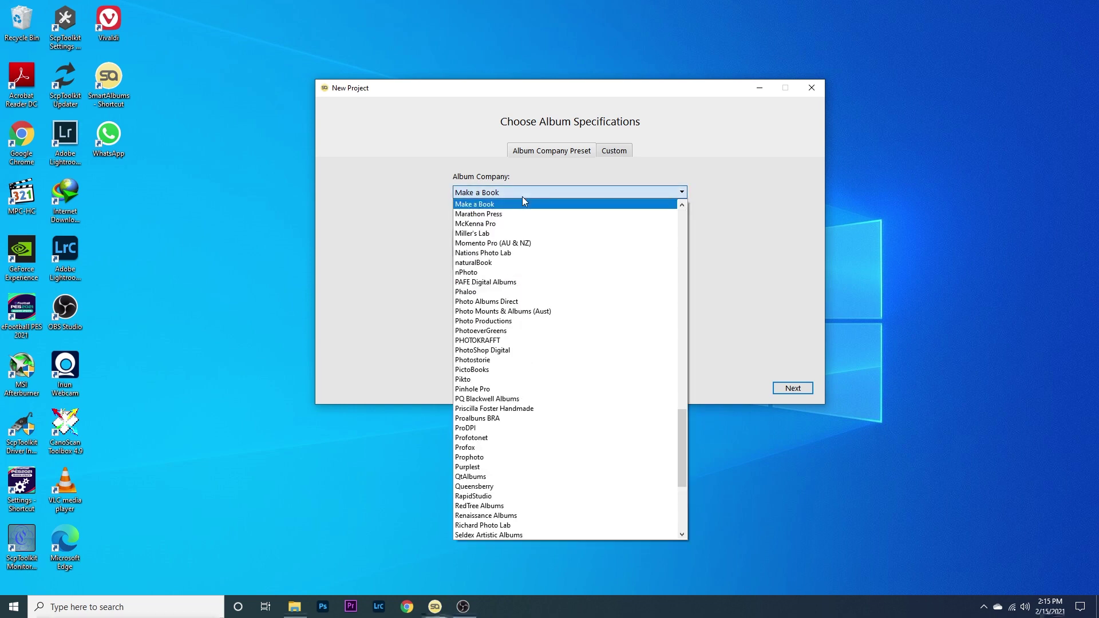
pyautogui.click(563, 194)
pyautogui.click(481, 264)
pyautogui.click(527, 255)
pyautogui.click(486, 259)
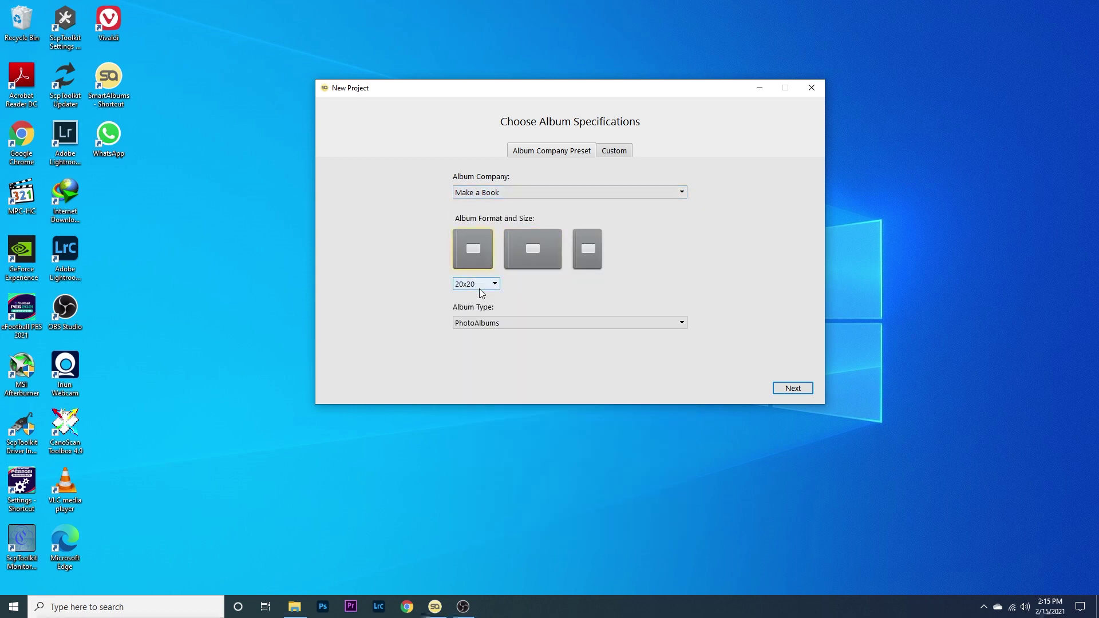
pyautogui.click(481, 285)
pyautogui.click(520, 260)
pyautogui.click(520, 260)
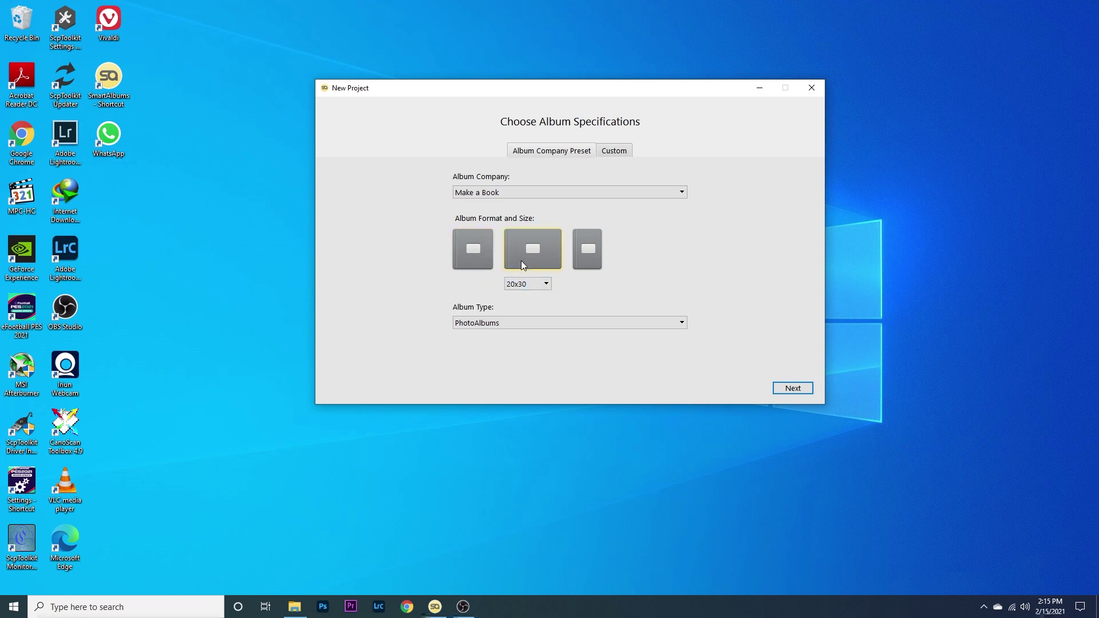
# Review the size and type options, keep 20x30 and PhotoAlbums, and continue to the template and appearance settings
pyautogui.click(530, 284)
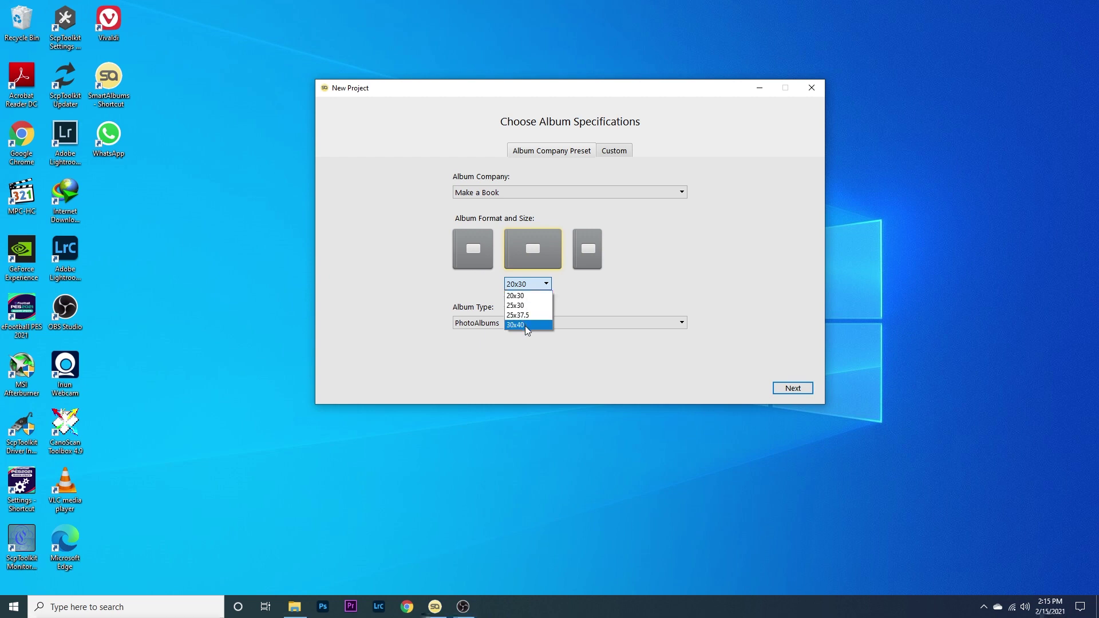
pyautogui.click(537, 246)
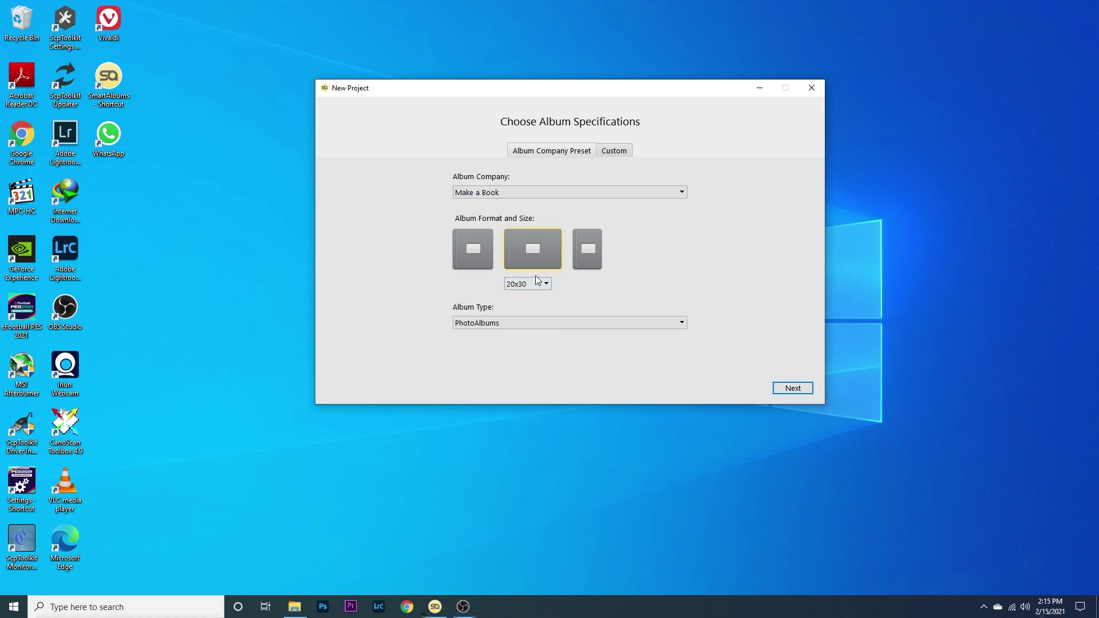
pyautogui.click(536, 324)
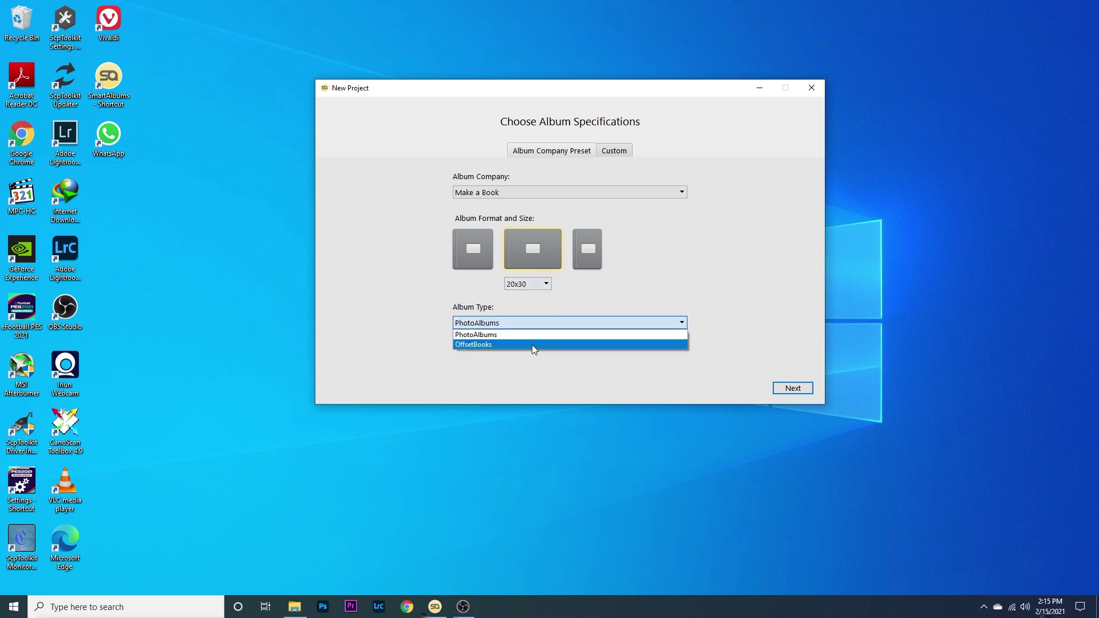
pyautogui.click(594, 295)
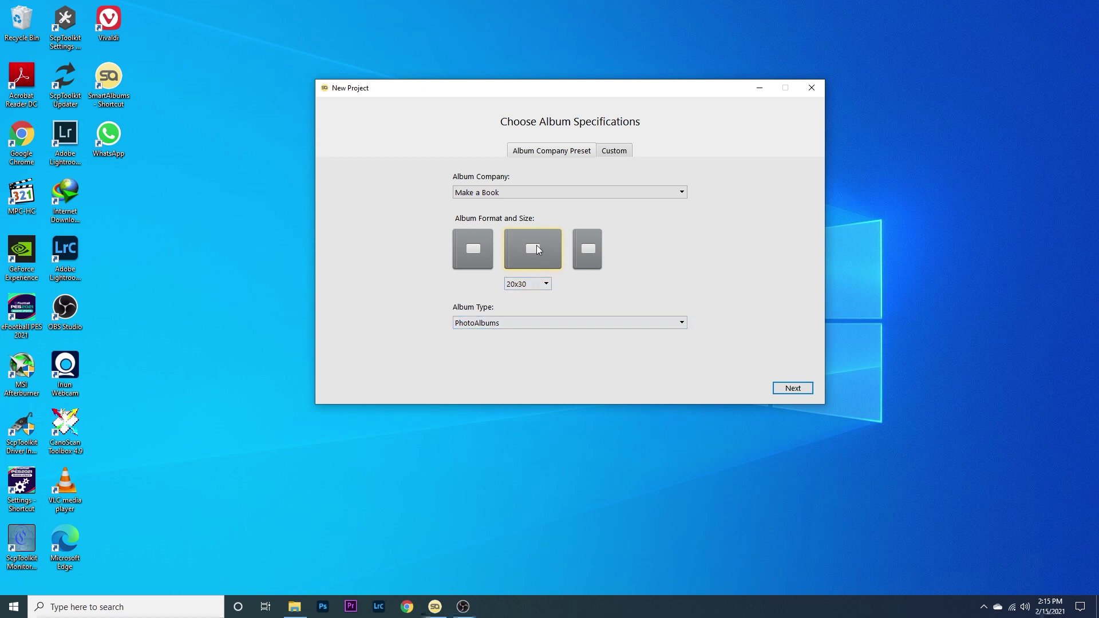
pyautogui.click(789, 392)
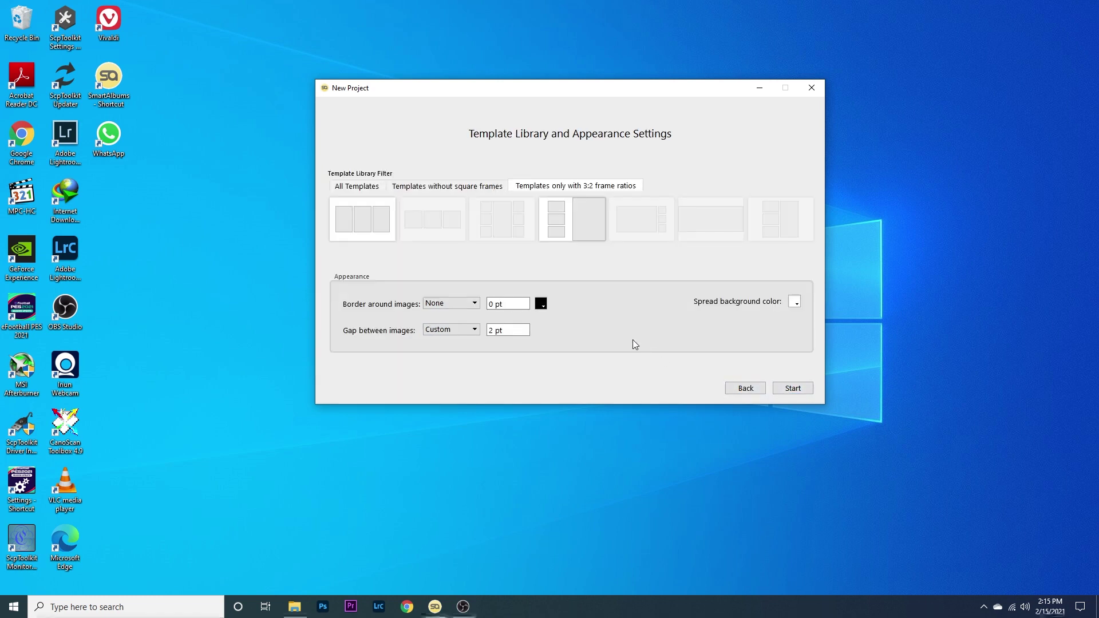
# Compare the template library filters and choose templates only with 3:2 frame ratios
pyautogui.click(444, 193)
pyautogui.click(356, 187)
pyautogui.click(597, 189)
pyautogui.click(363, 187)
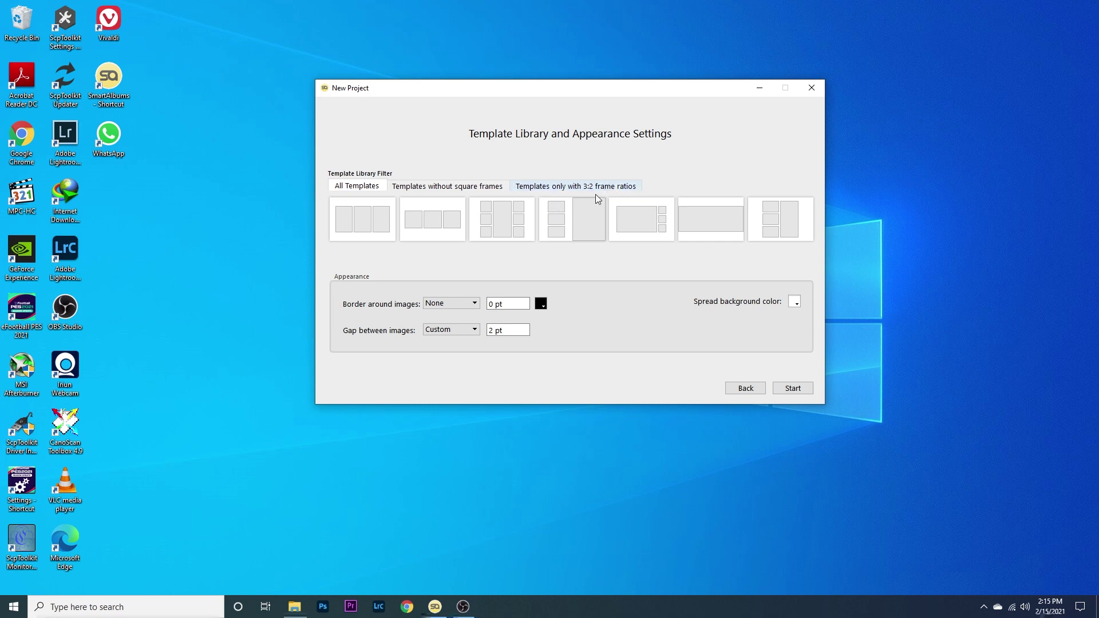
pyautogui.click(435, 190)
pyautogui.click(544, 193)
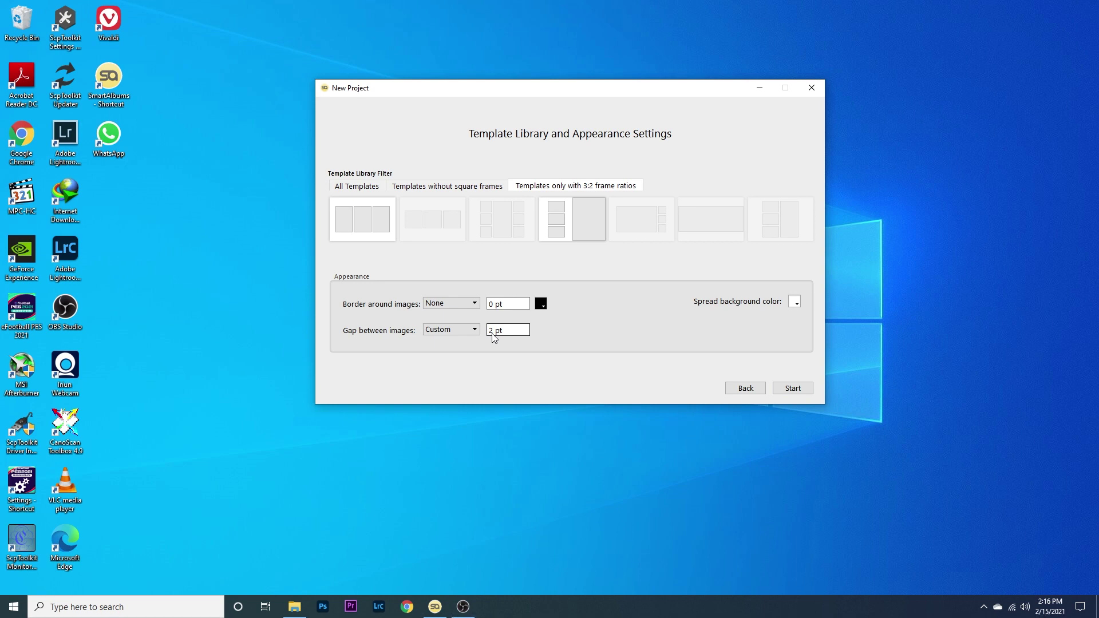
pyautogui.click(796, 304)
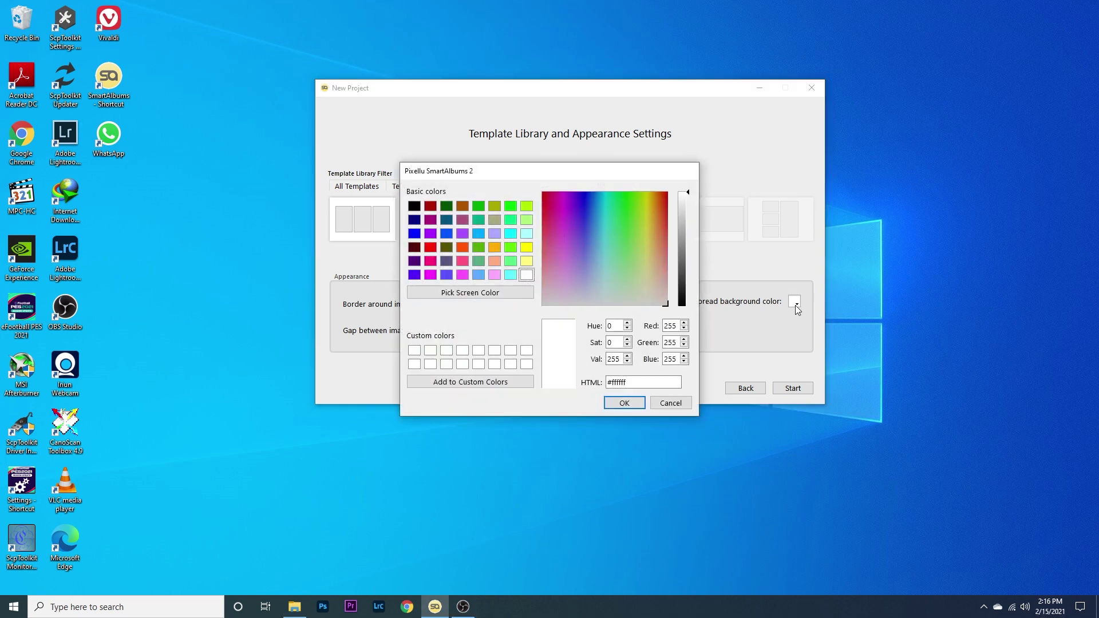
pyautogui.click(673, 401)
pyautogui.click(795, 302)
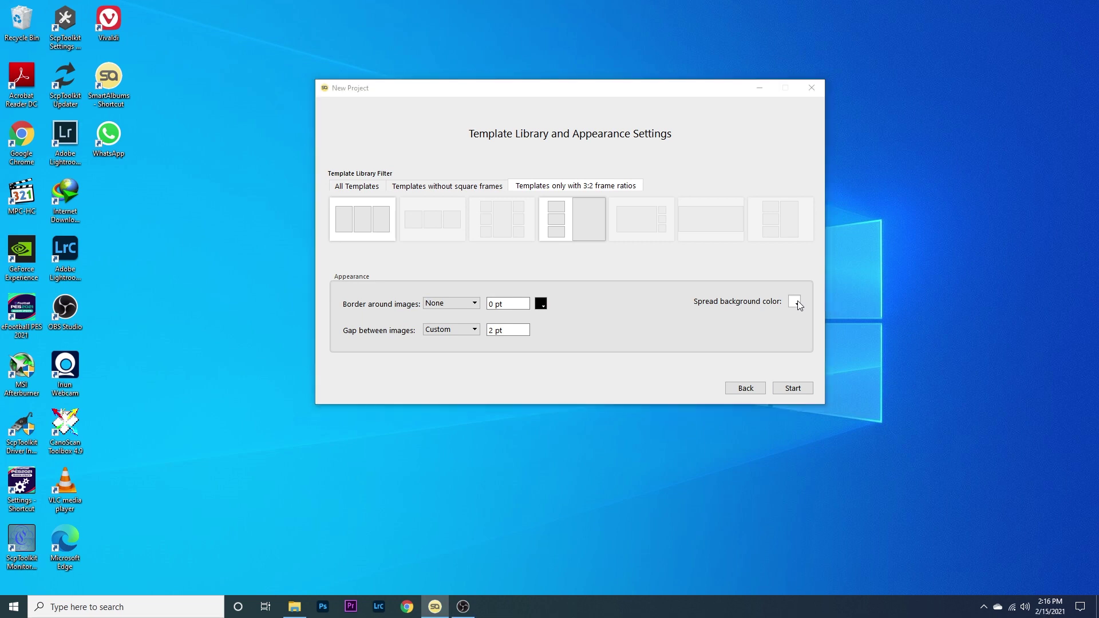
pyautogui.click(671, 403)
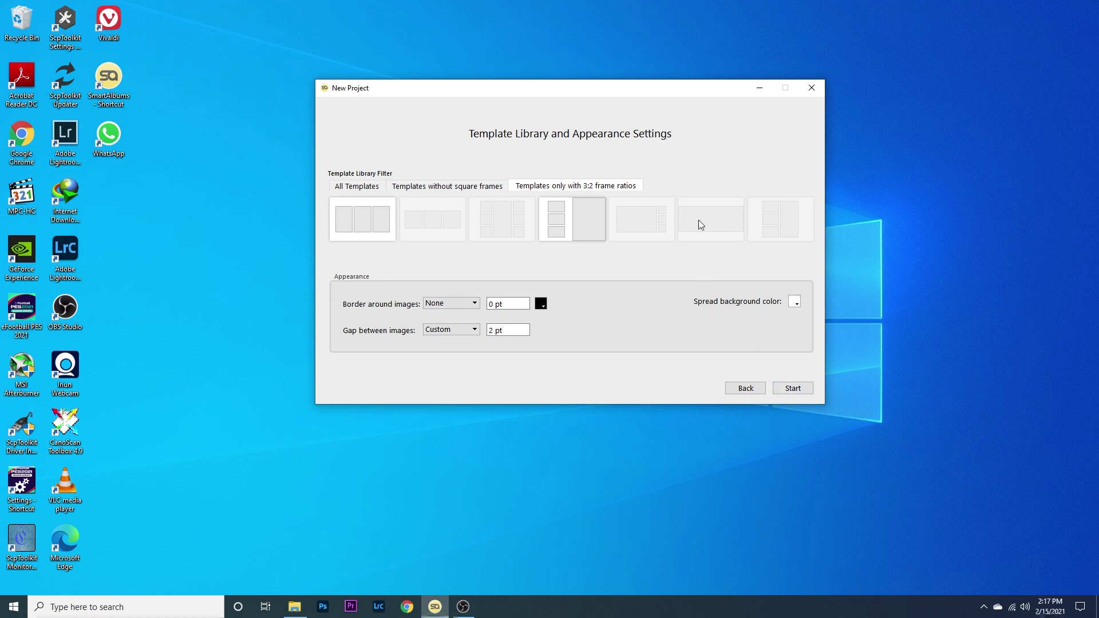
# Start the project and choose the PIXELLU CATALOG folder on New Volume (D:) as its save location
pyautogui.click(793, 389)
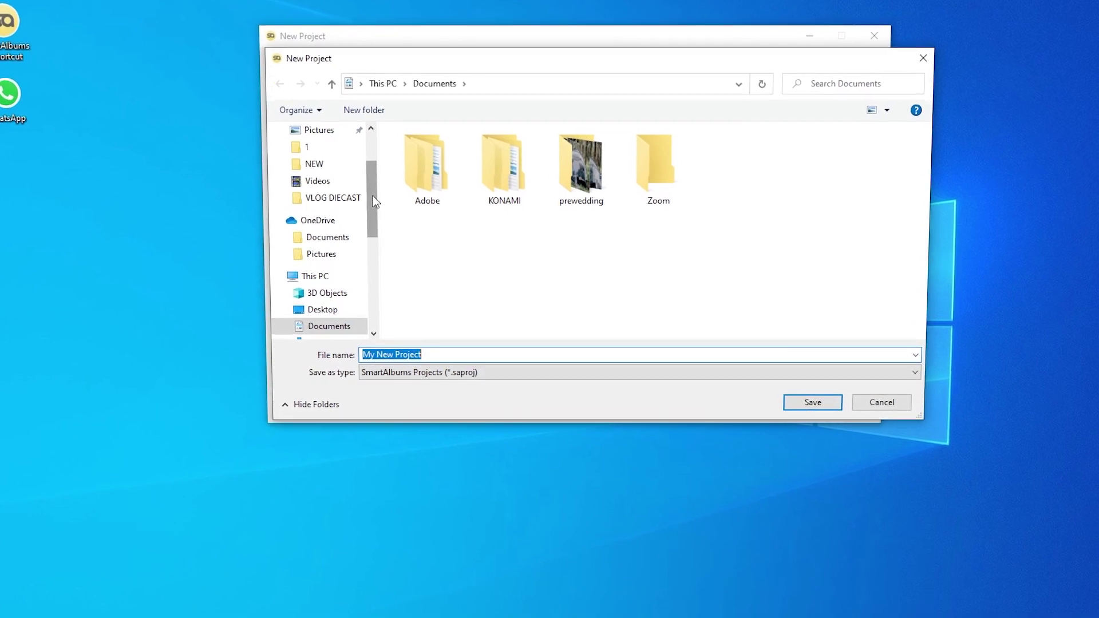
pyautogui.moveTo(373, 196); pyautogui.dragTo(380, 256)
pyautogui.click(351, 248)
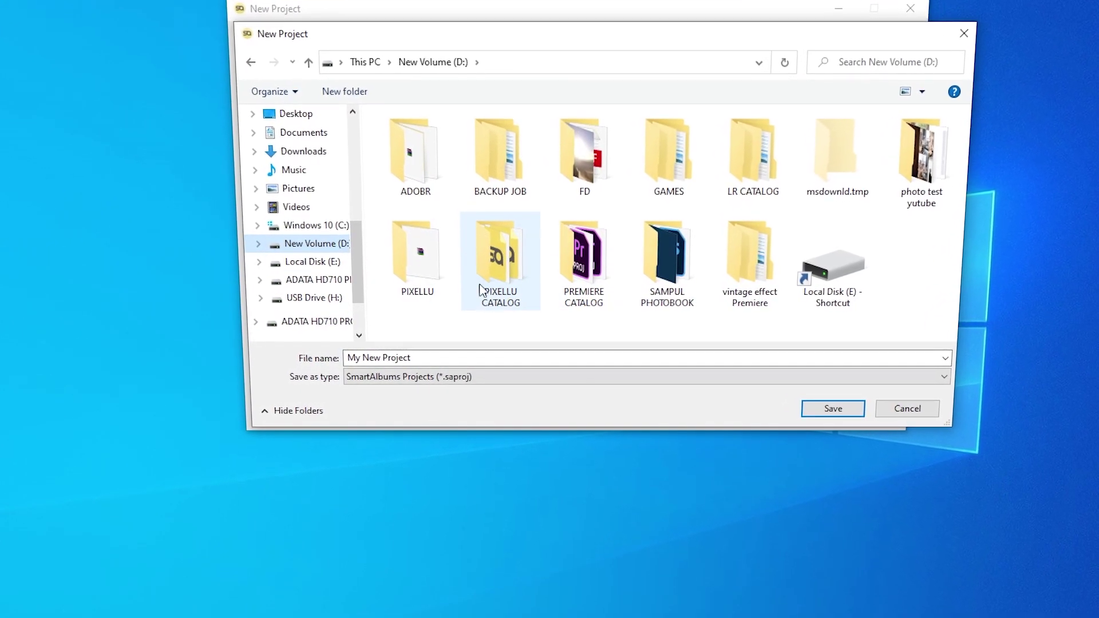
pyautogui.doubleClick(500, 255)
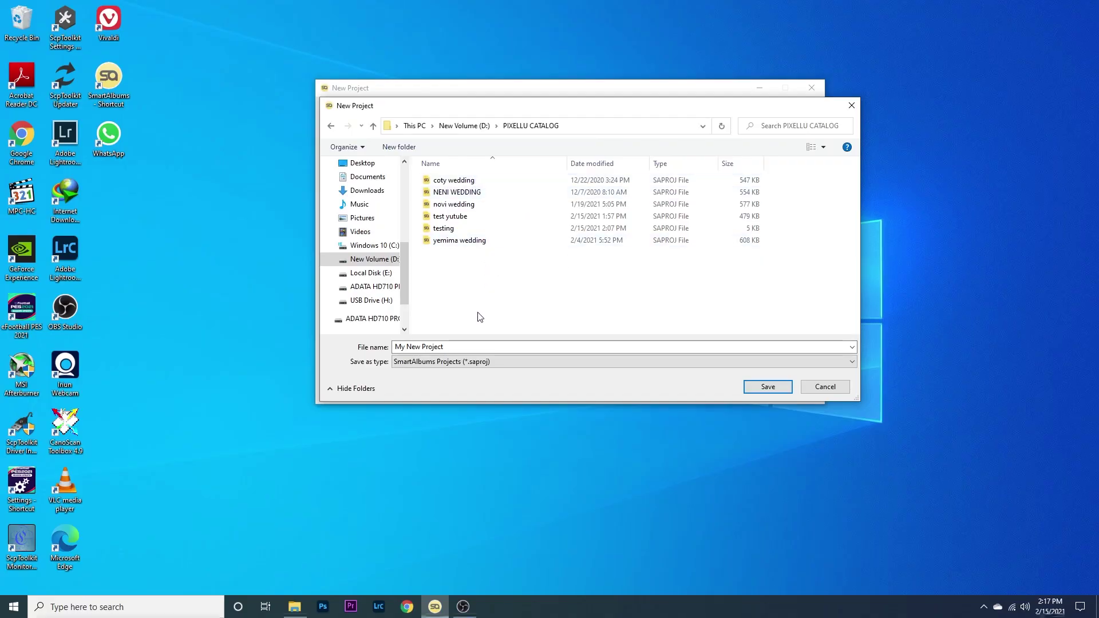
# Name the project "test album yutube" and save it as a SmartAlbums project
pyautogui.click(491, 349)
pyautogui.hotkey('ctrl', 'a')
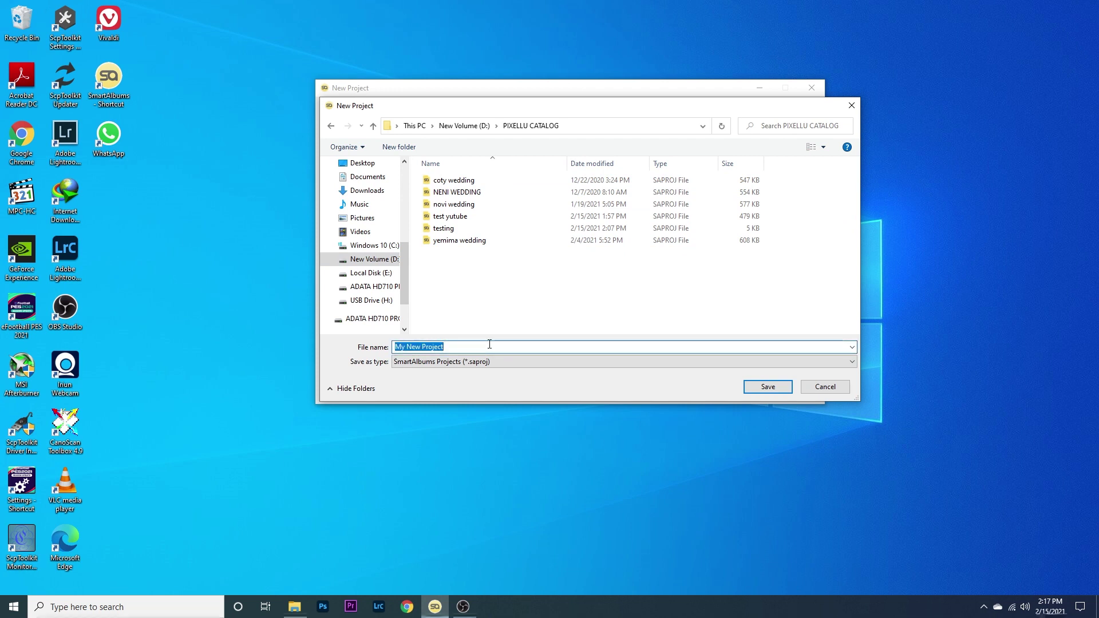
pyautogui.write('test a')
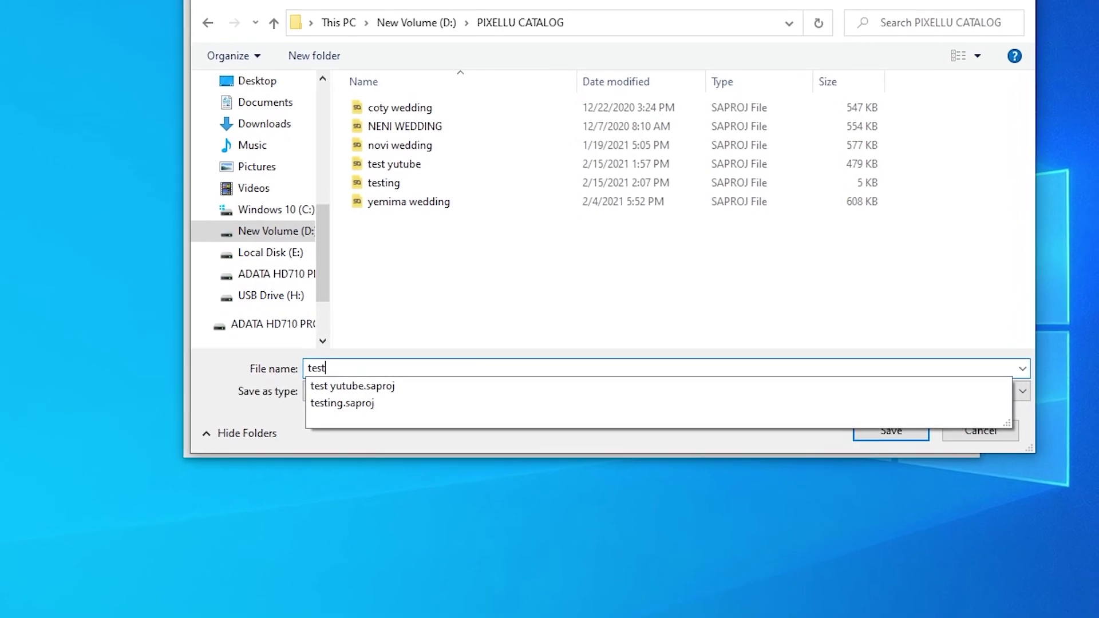
pyautogui.write('lbum')
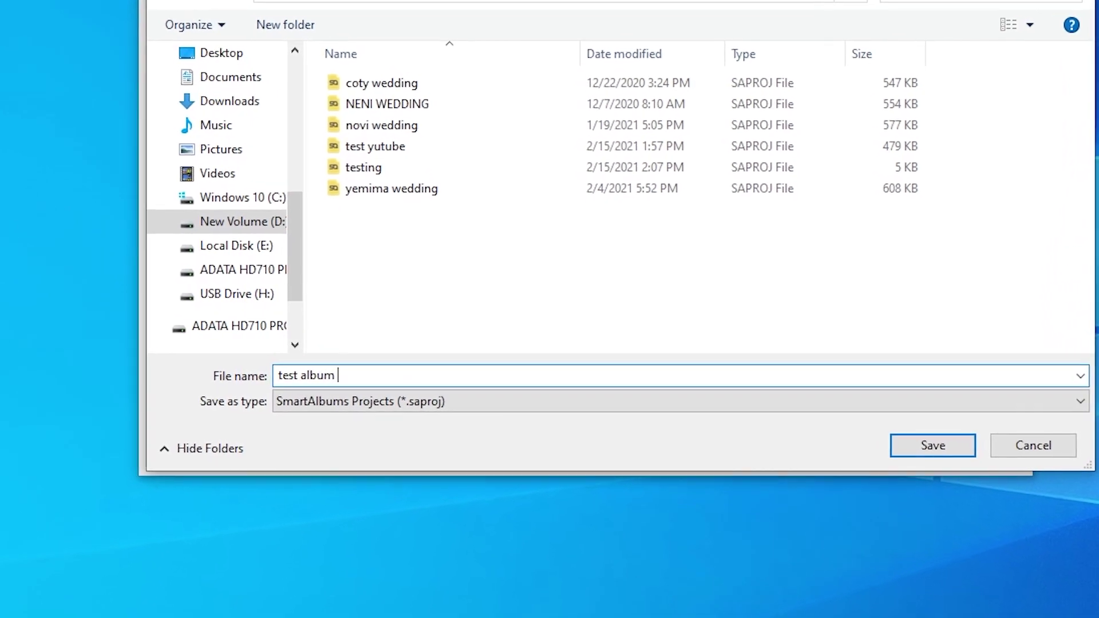
pyautogui.write(' yutube')
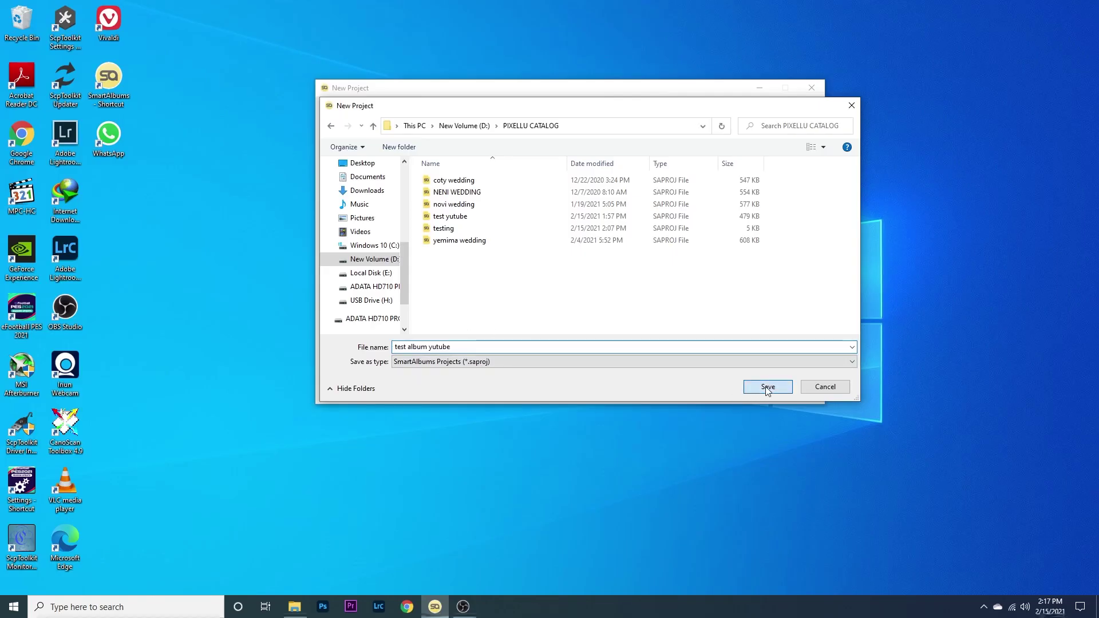
pyautogui.click(985, 464)
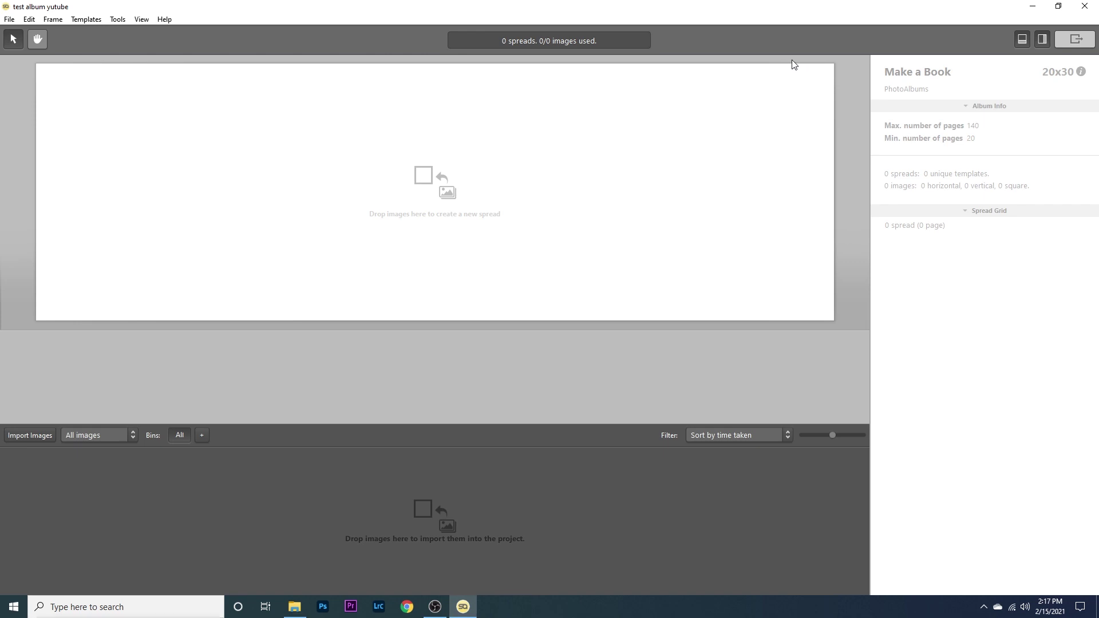
# Switch to File Explorer and open the EDIT folder of the highlighted wedding project inside PHOTO PROJECT
pyautogui.click(295, 608)
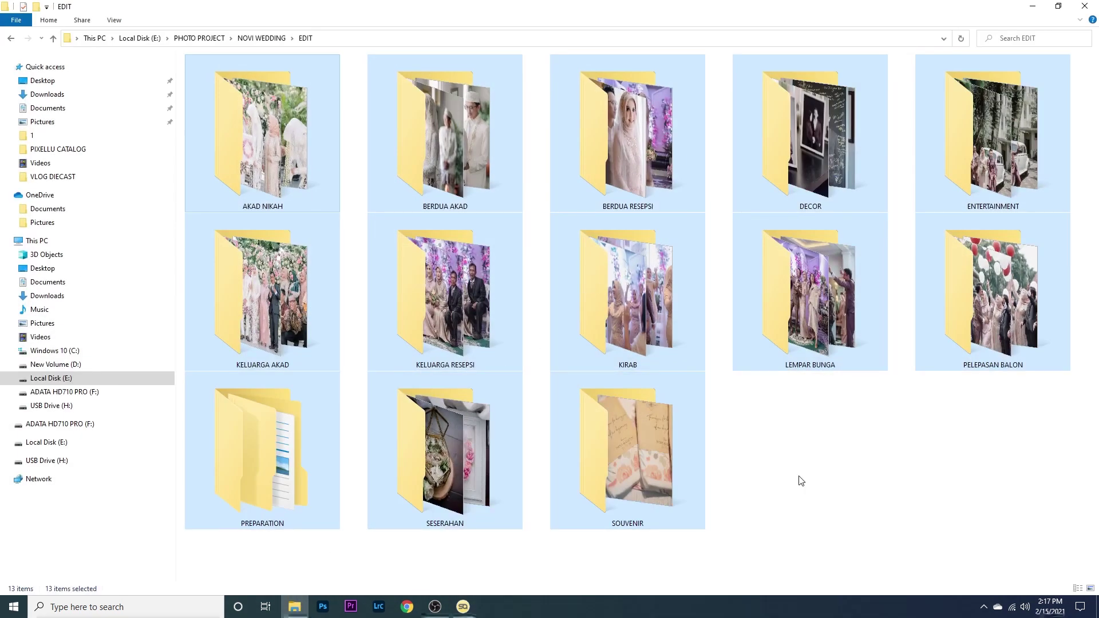
pyautogui.click(801, 480)
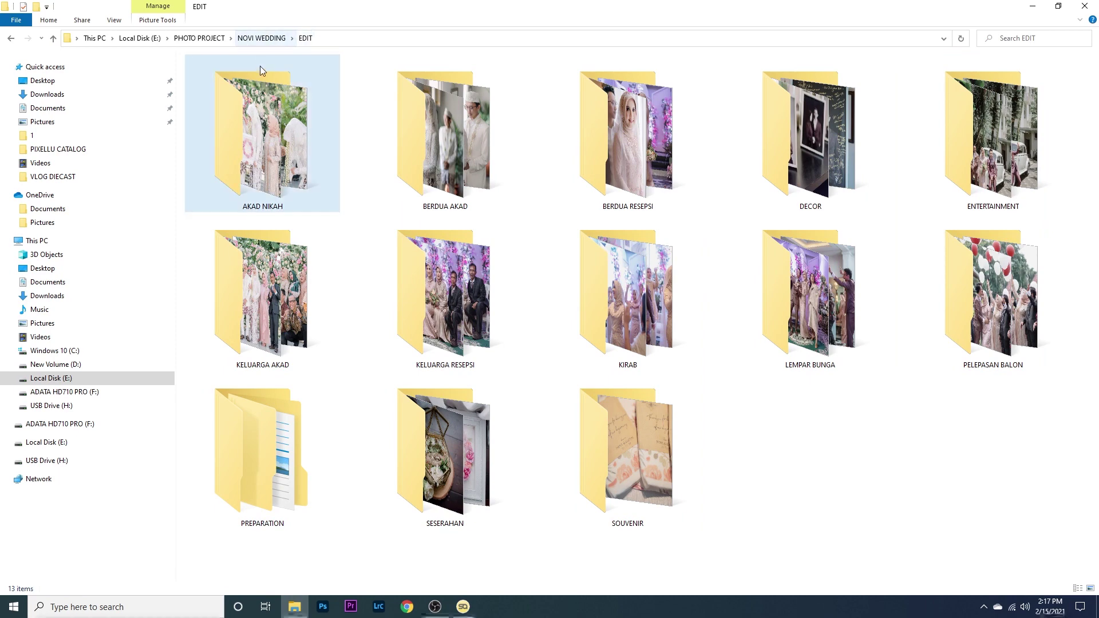
pyautogui.click(200, 38)
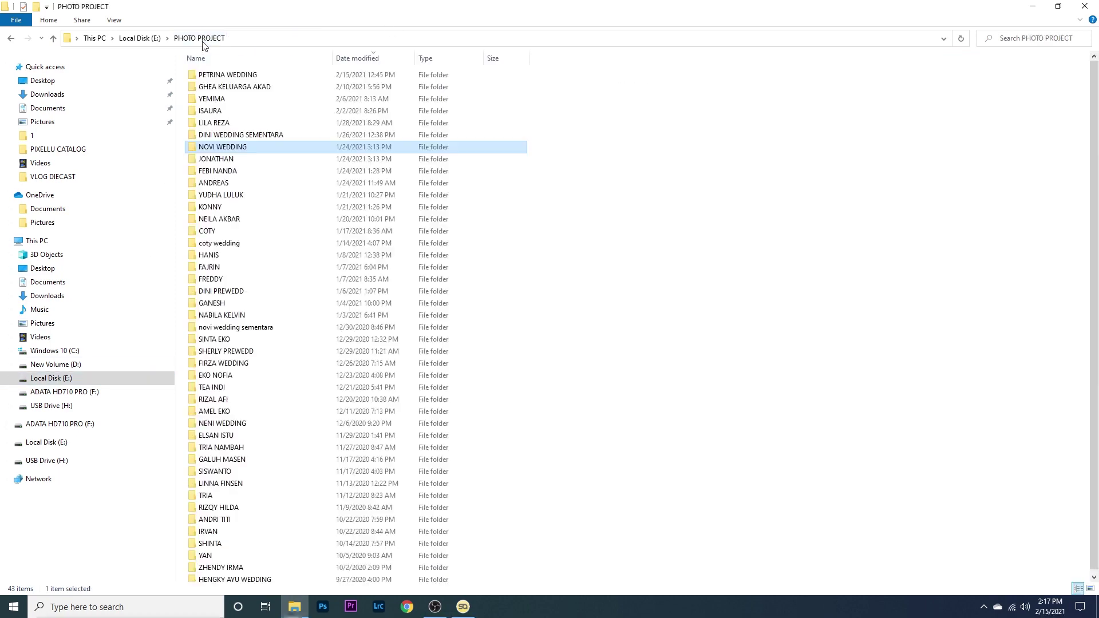
pyautogui.doubleClick(257, 149)
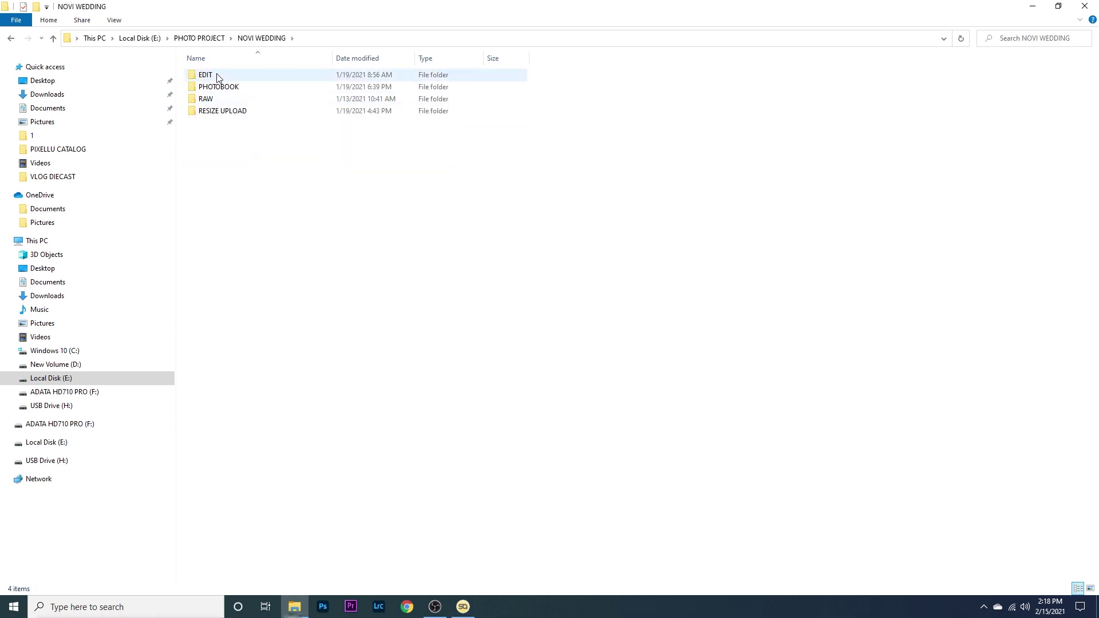
pyautogui.click(218, 77)
pyautogui.doubleClick(218, 76)
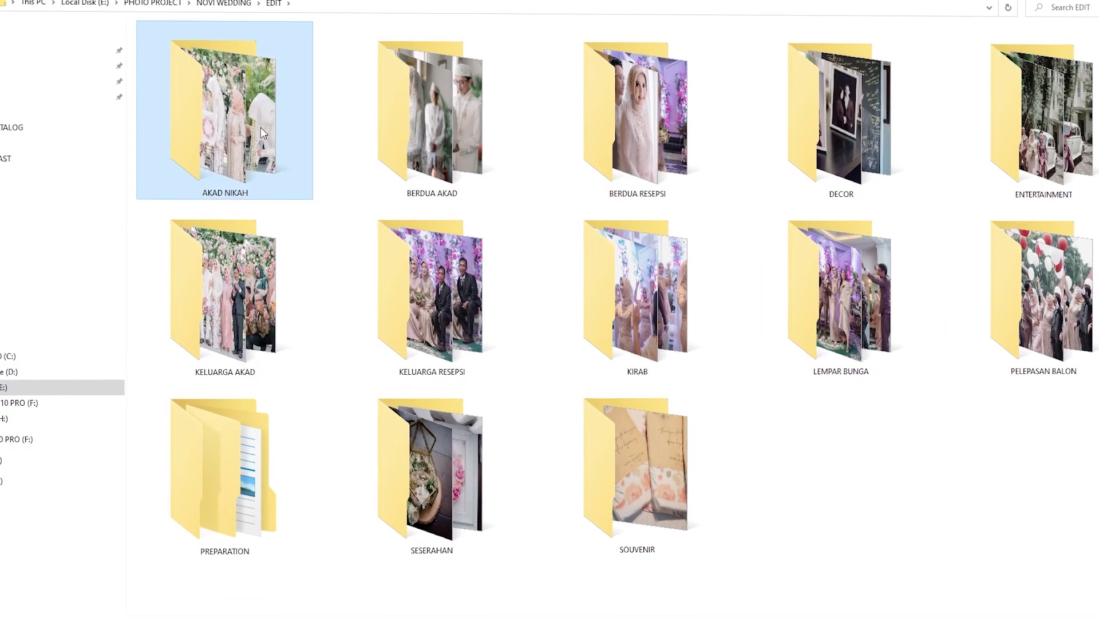
# Examine how the wedding photos are sorted into event subfolders such as AKAD NIKAH, DECOR, KELUARGA RESEPSI and KIRAB
pyautogui.click(675, 462)
pyautogui.click(257, 118)
pyautogui.click(435, 123)
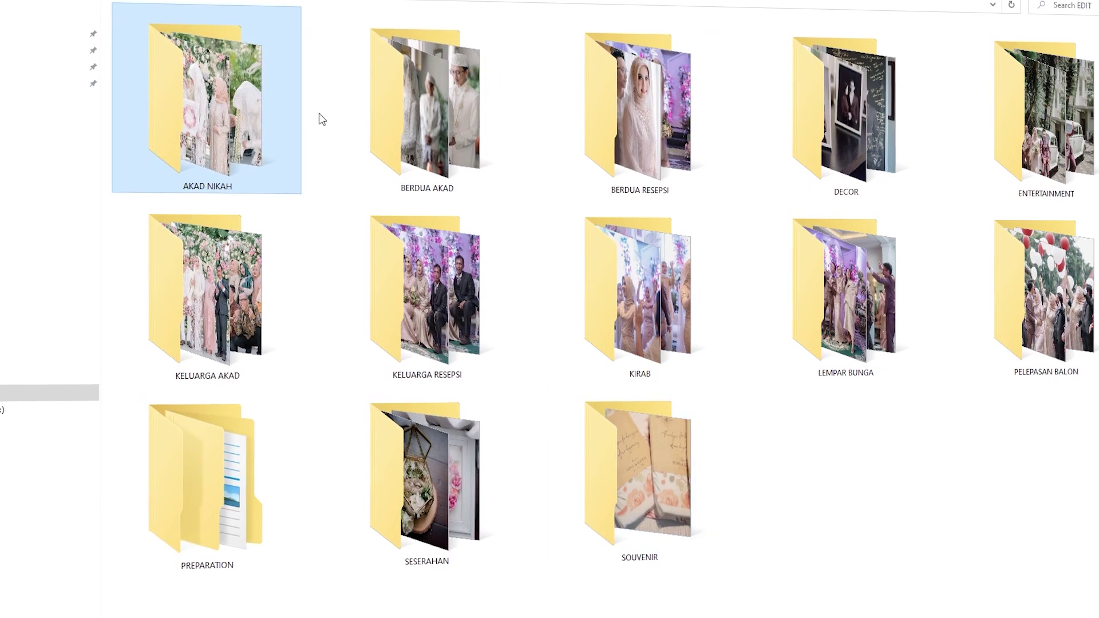
pyautogui.click(594, 123)
pyautogui.click(801, 115)
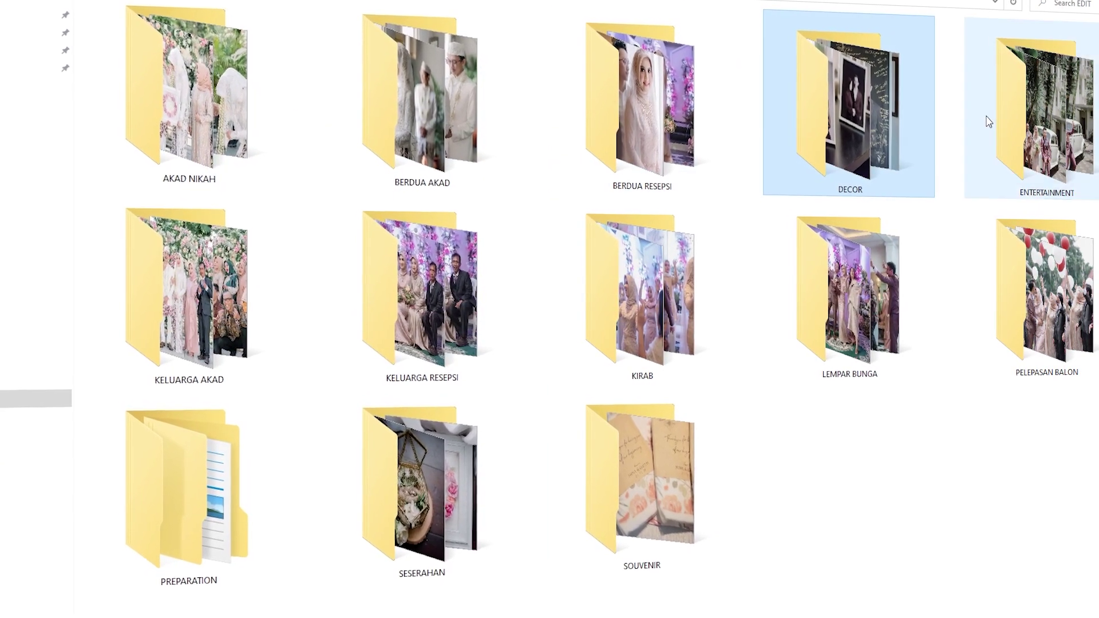
pyautogui.click(1002, 120)
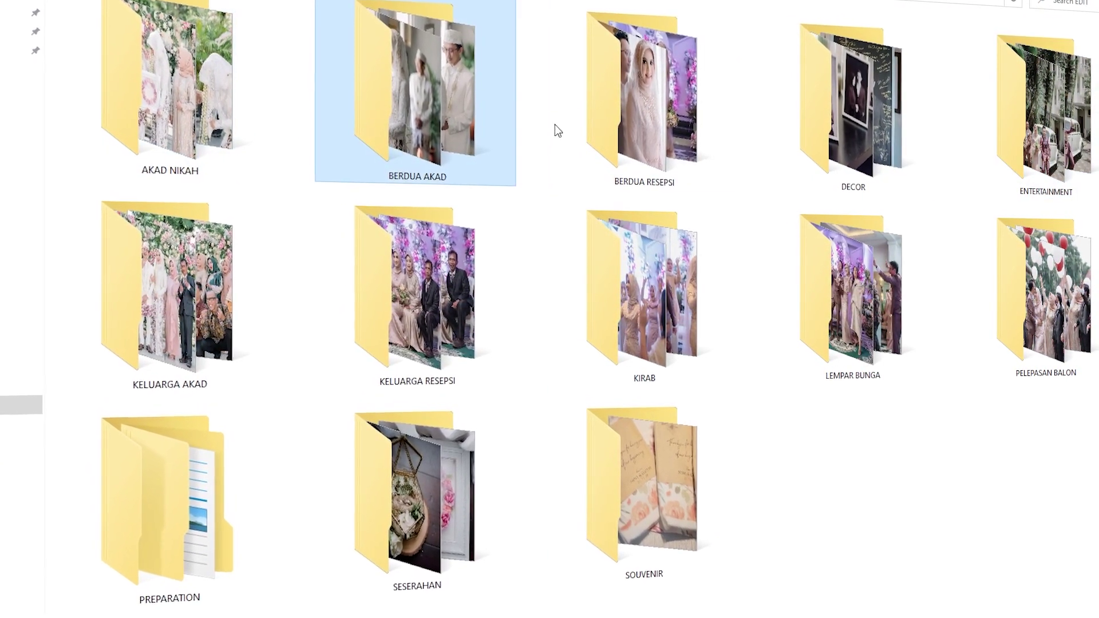
pyautogui.click(642, 123)
pyautogui.click(785, 127)
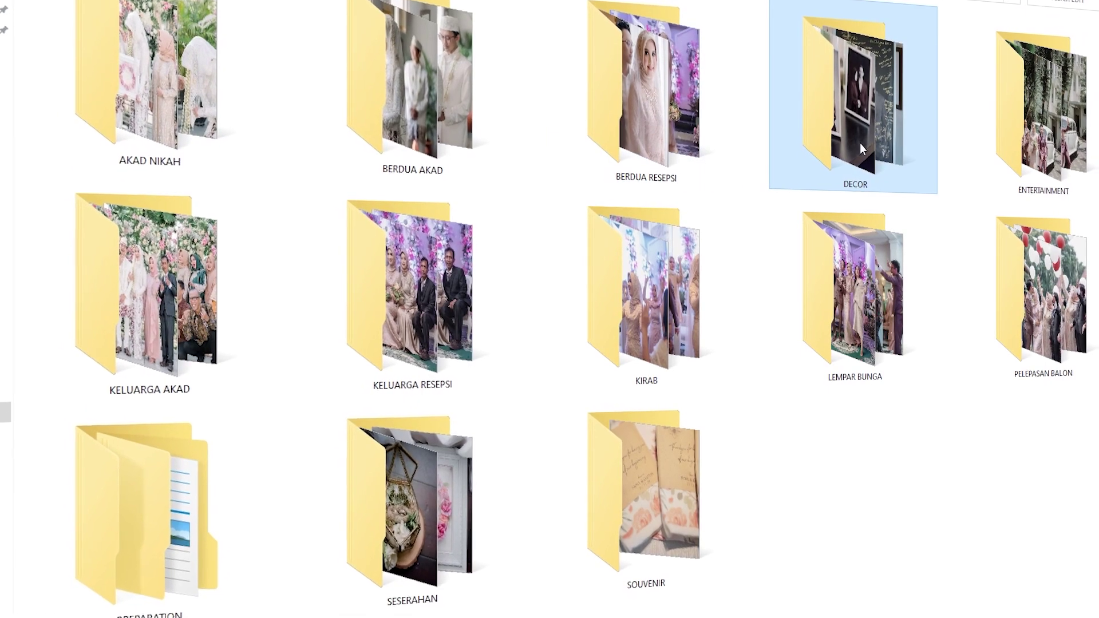
pyautogui.click(974, 143)
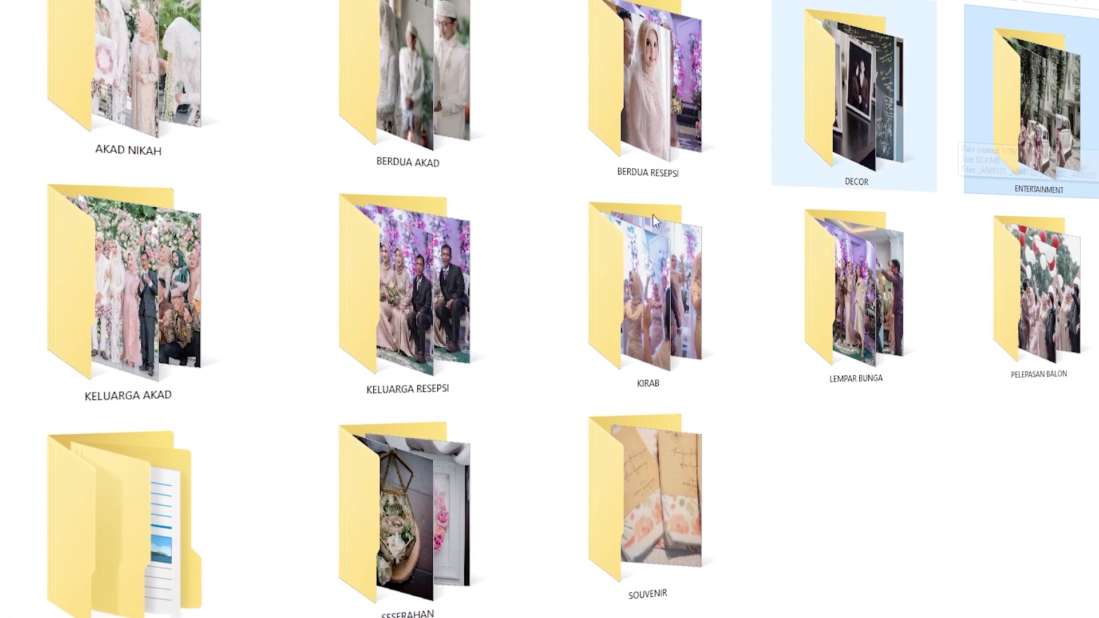
pyautogui.click(396, 275)
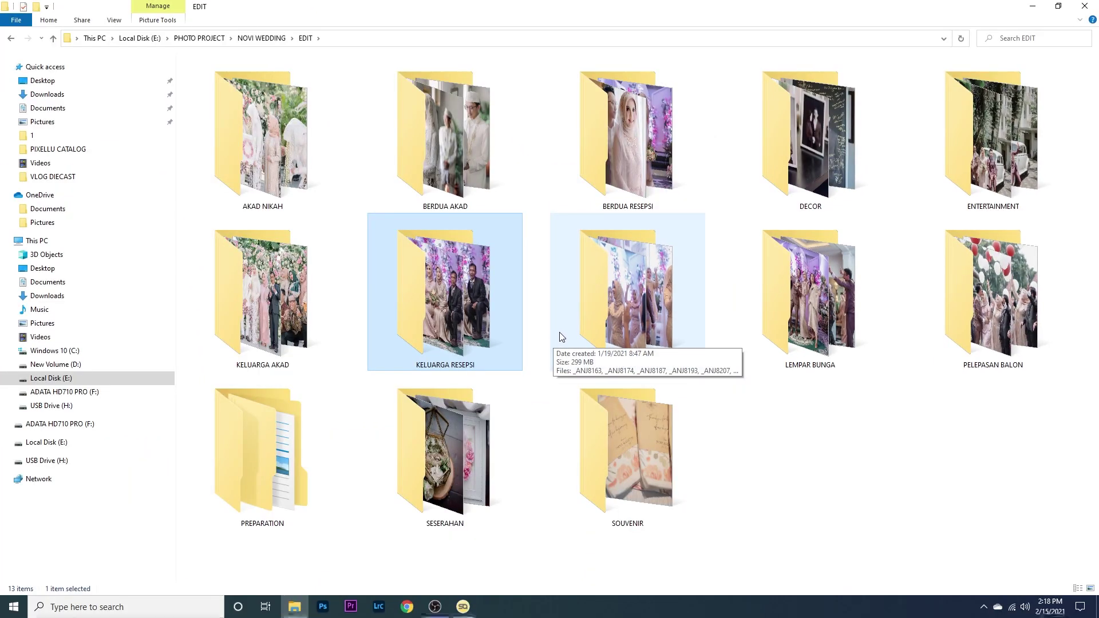
pyautogui.click(588, 293)
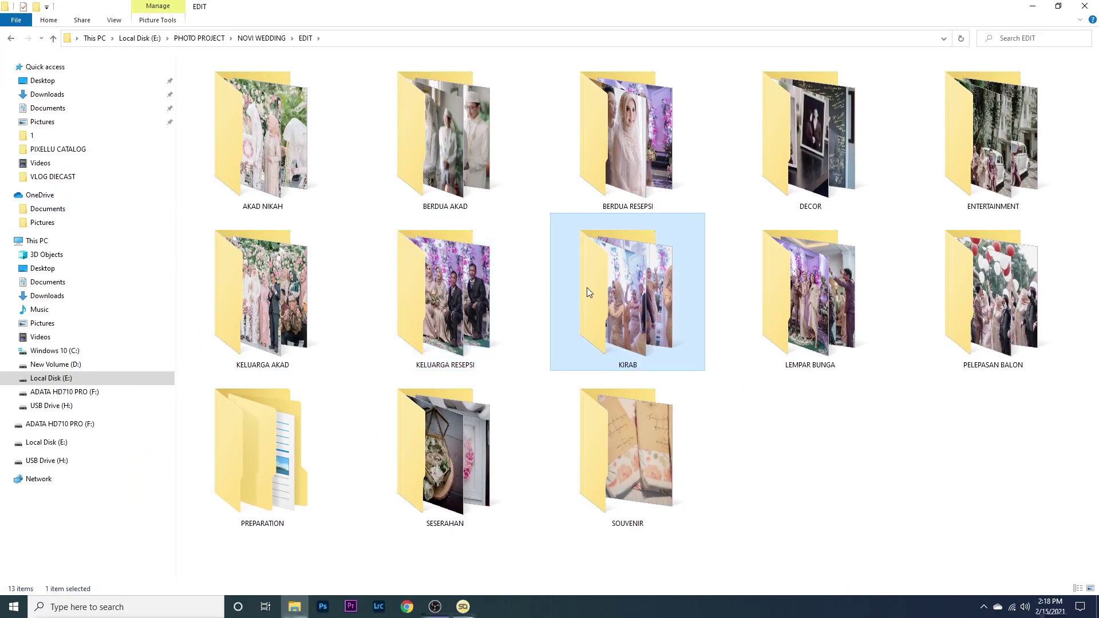
# Import all 13 event folders from the EDIT folder into the image area of the SmartAlbums project
pyautogui.click(253, 174)
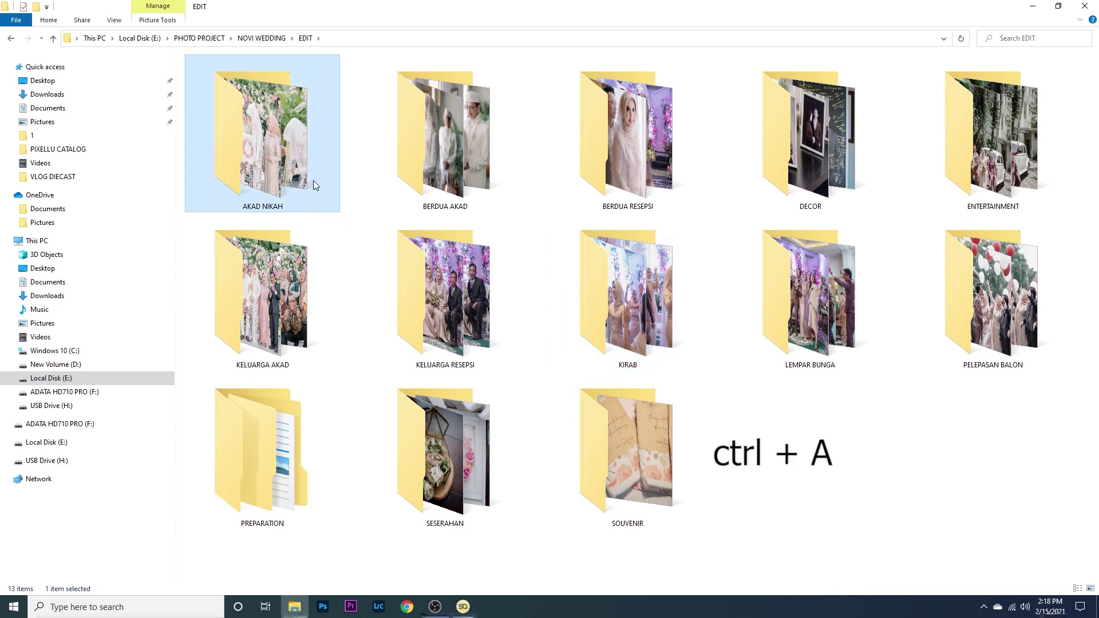
pyautogui.hotkey('ctrl', 'a')
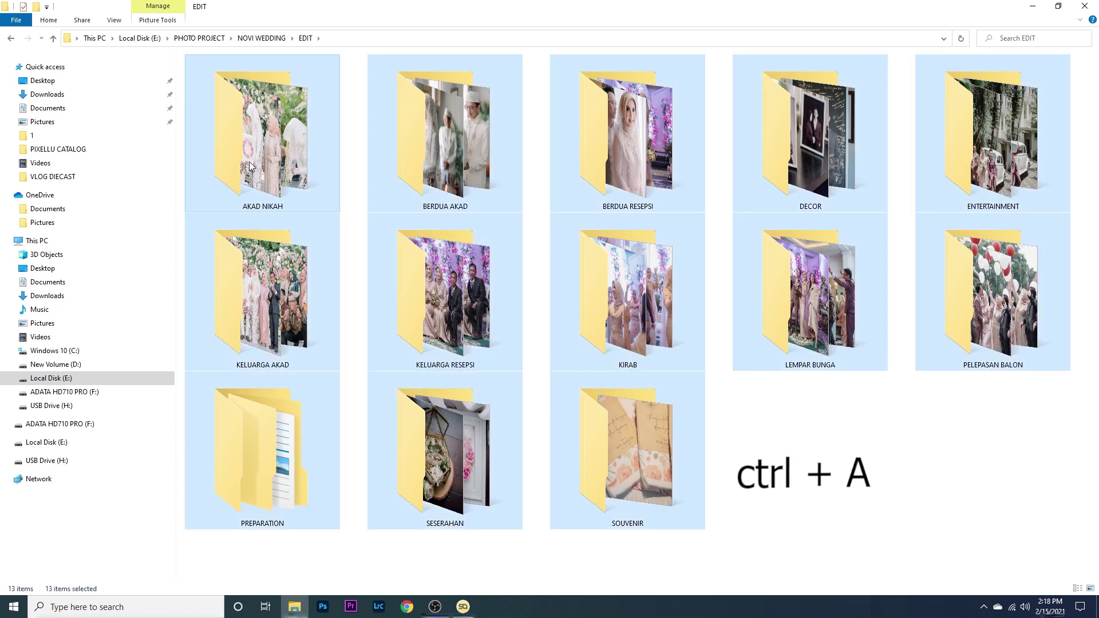
pyautogui.moveTo(237, 137); pyautogui.dragTo(464, 613)
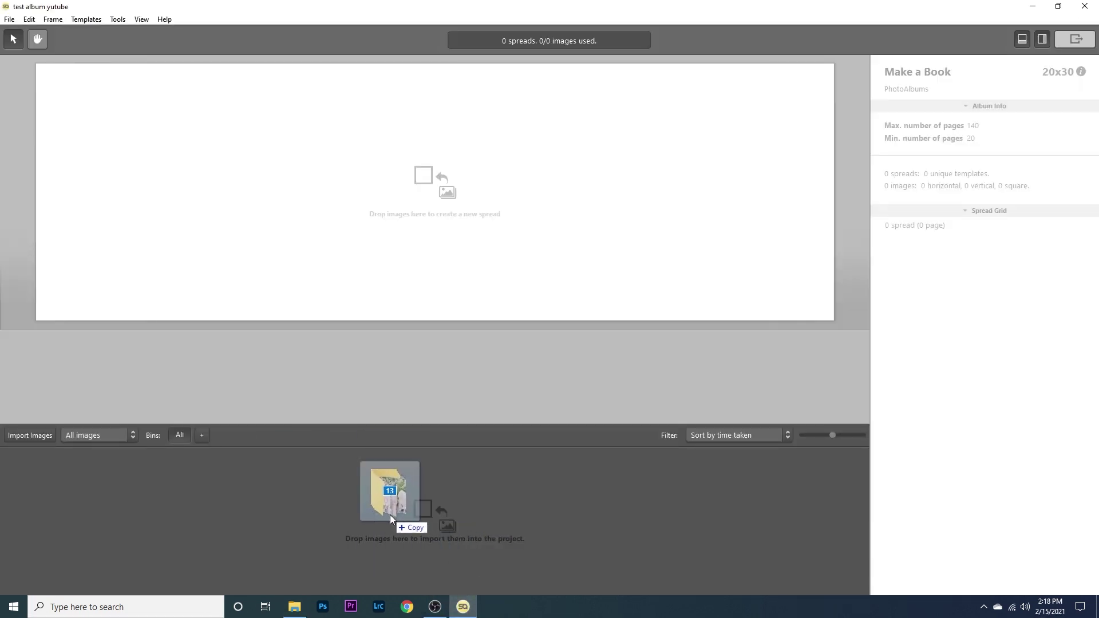
pyautogui.moveTo(462, 511); pyautogui.dragTo(368, 566)
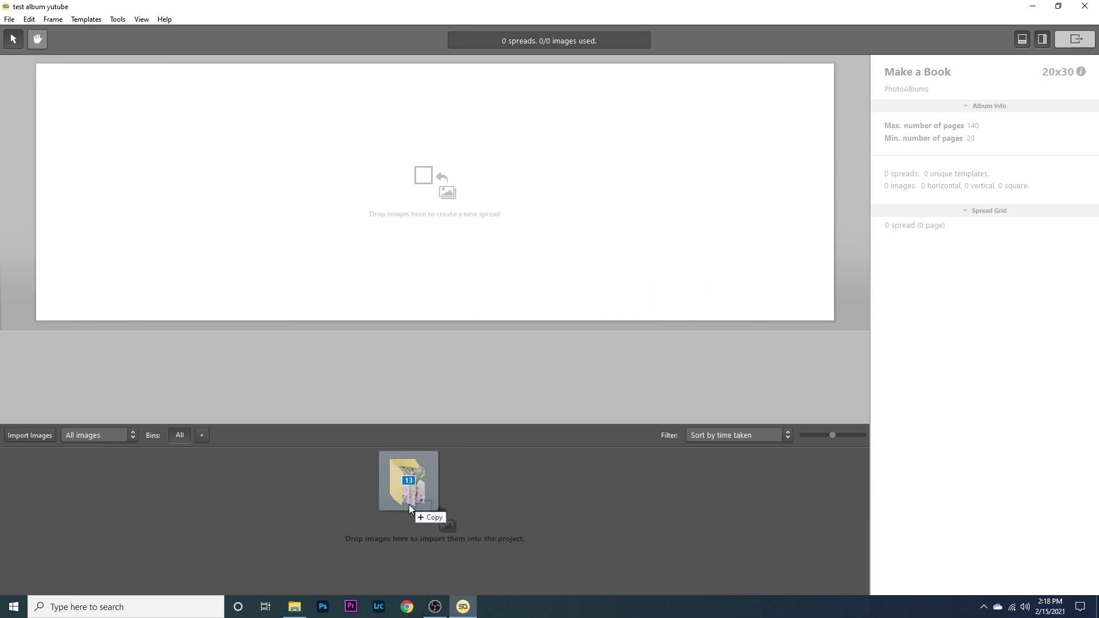
pyautogui.moveTo(409, 506); pyautogui.dragTo(409, 505)
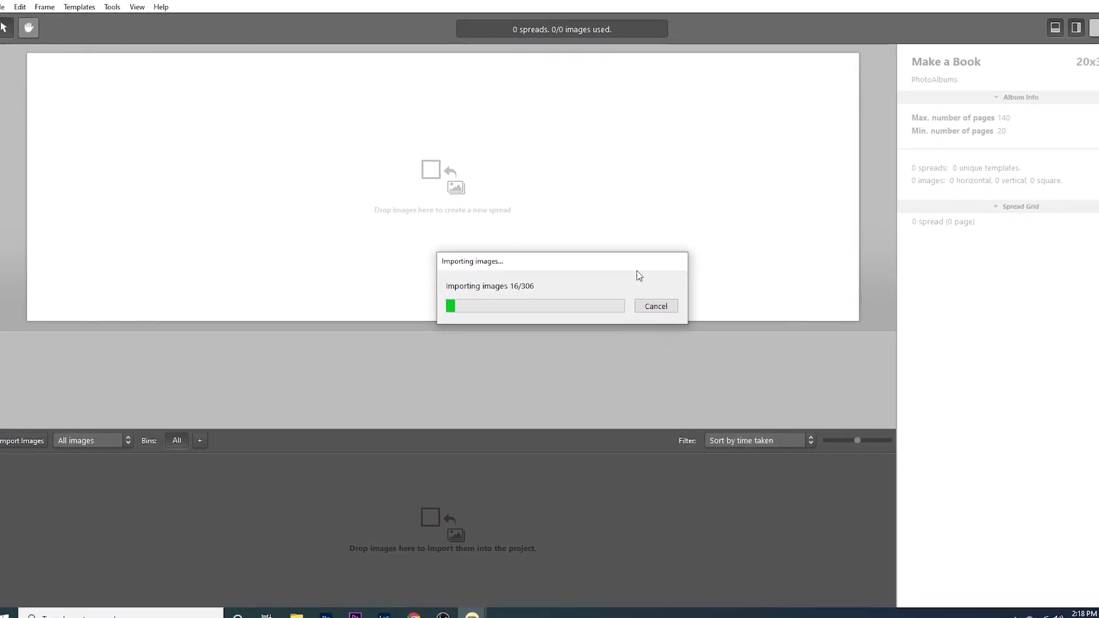
pyautogui.moveTo(589, 269); pyautogui.dragTo(513, 242)
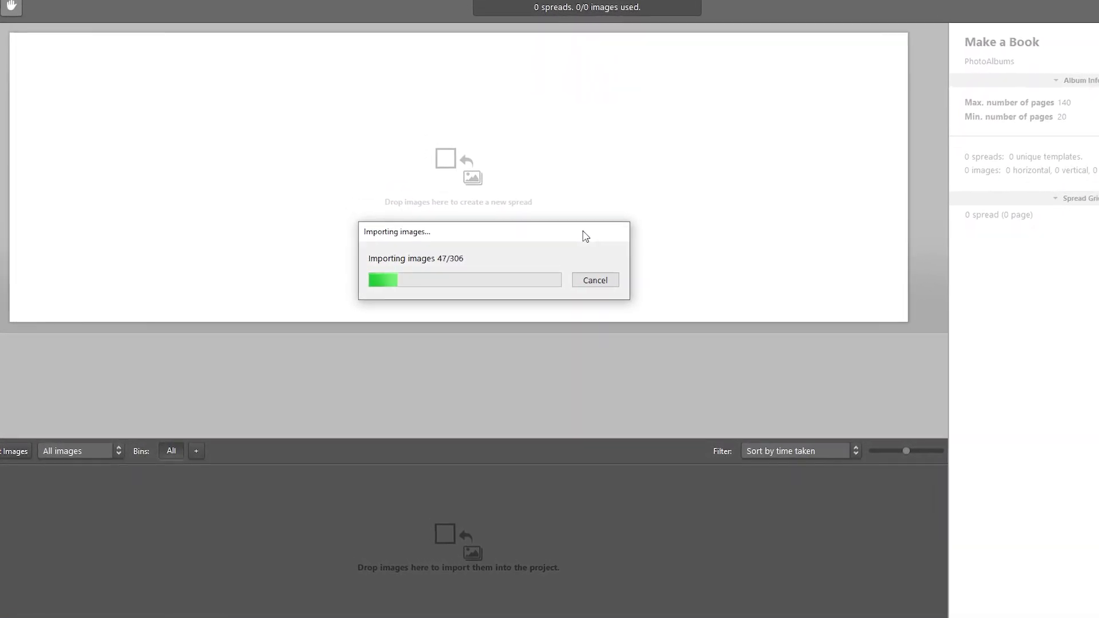
pyautogui.moveTo(577, 239); pyautogui.dragTo(560, 184)
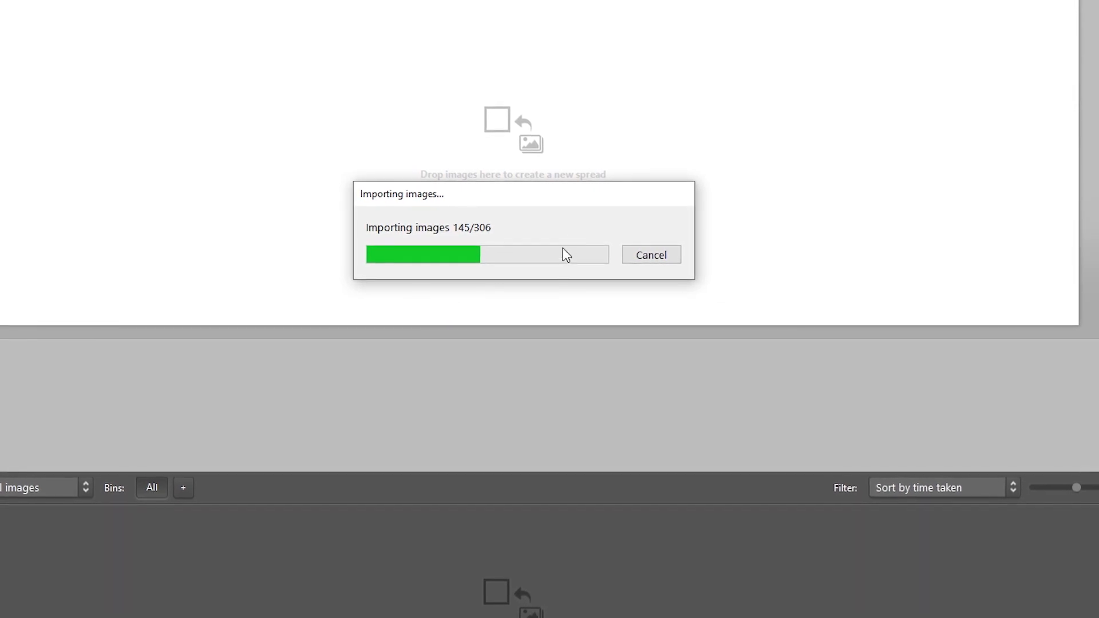
pyautogui.moveTo(535, 198); pyautogui.dragTo(553, 157)
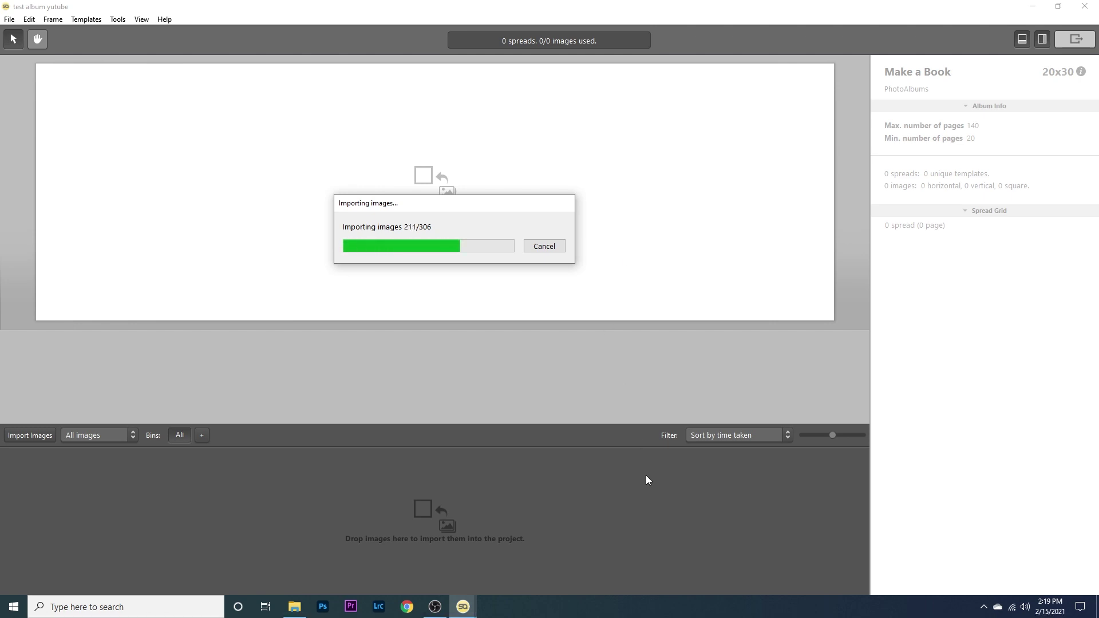
pyautogui.moveTo(513, 212); pyautogui.dragTo(528, 223)
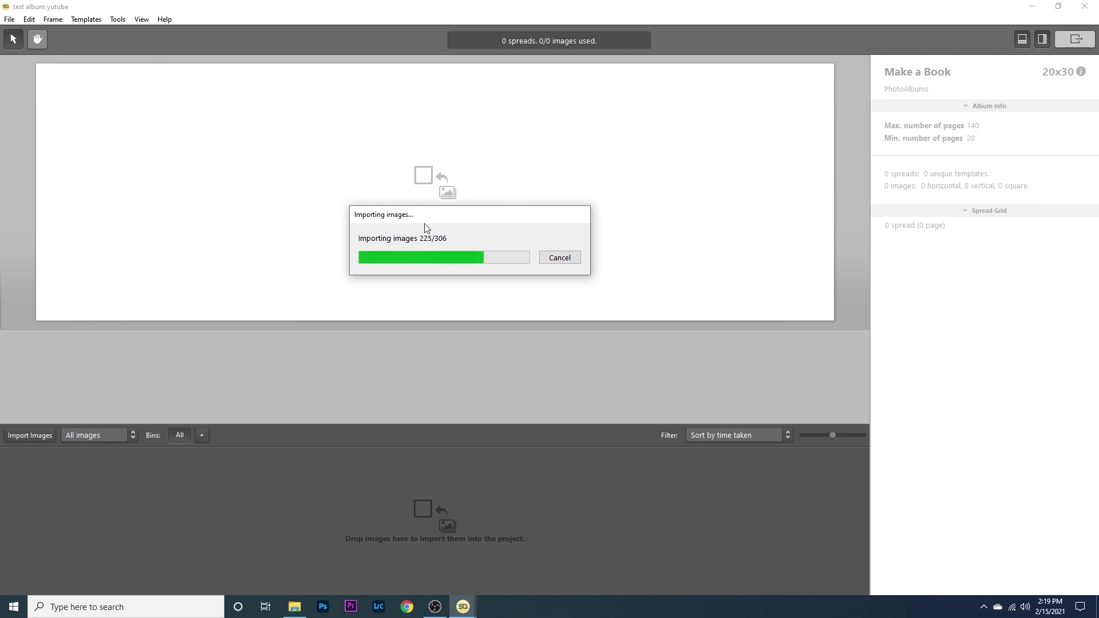
pyautogui.moveTo(469, 223); pyautogui.dragTo(430, 200)
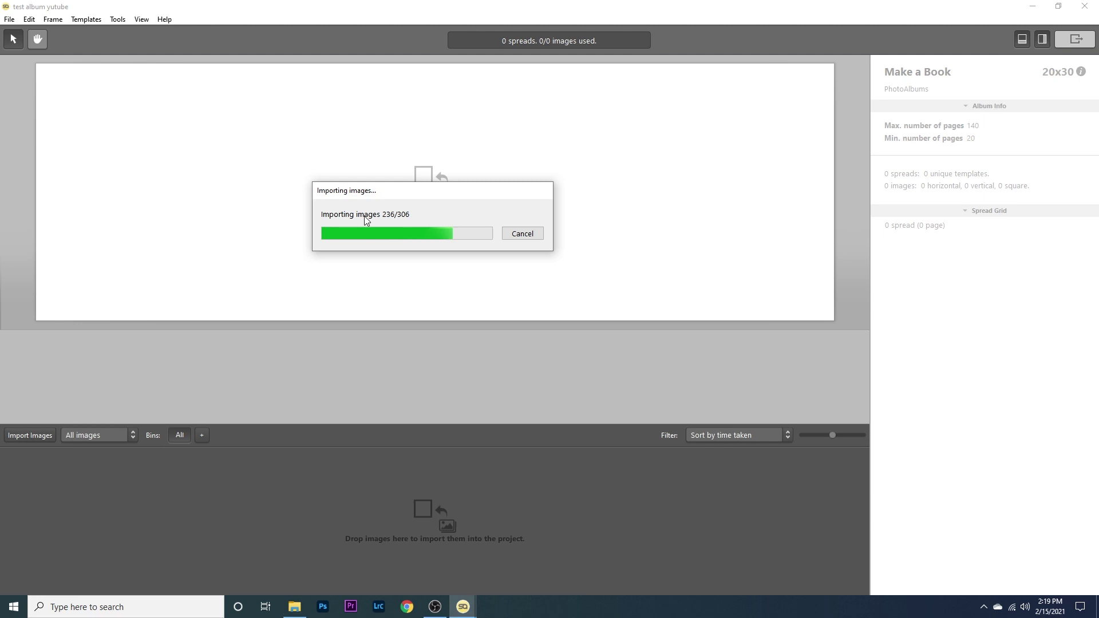
pyautogui.moveTo(424, 194); pyautogui.dragTo(465, 232)
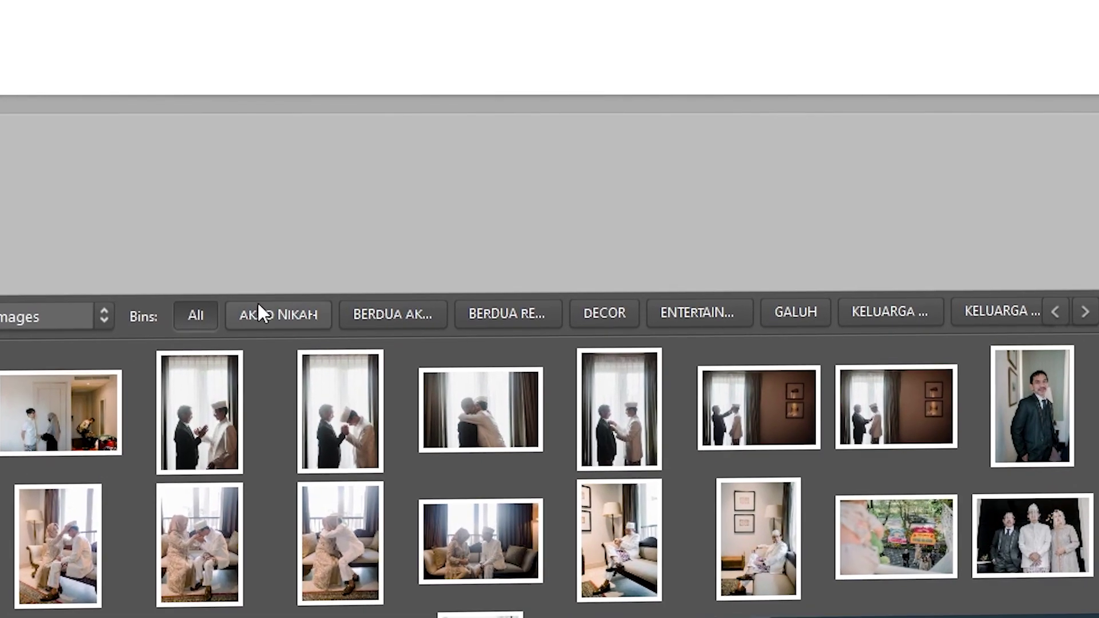
# Examine the imported photos in the AKAD NIKAH, BERDUA AKAD, BERDUA RESEPSI and DECOR bins
pyautogui.click(219, 434)
pyautogui.click(382, 318)
pyautogui.click(269, 319)
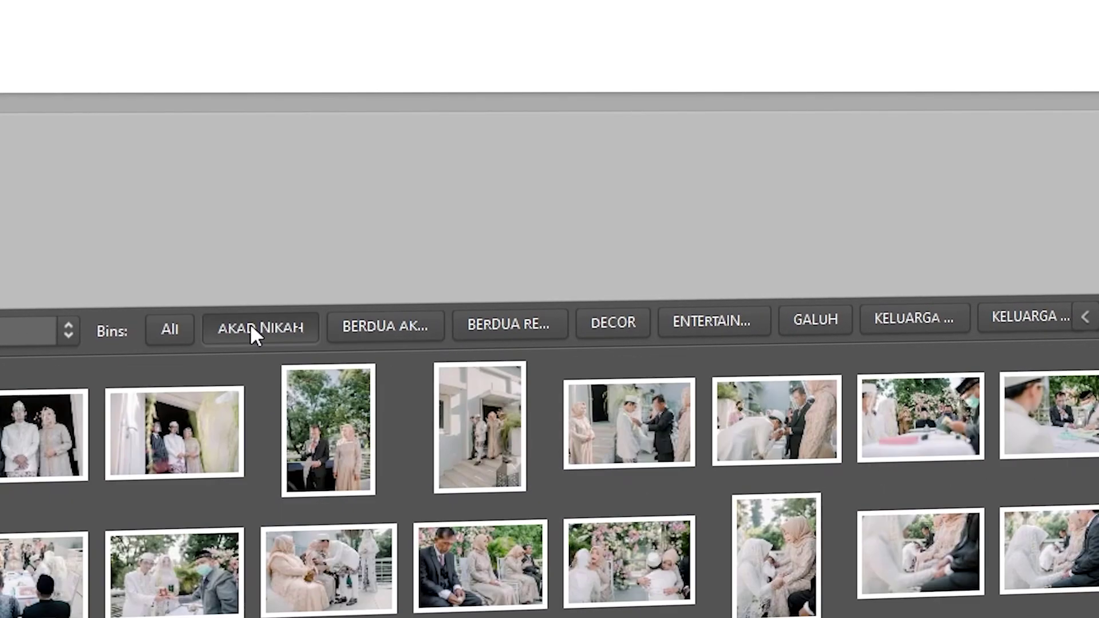
pyautogui.click(393, 338)
pyautogui.click(246, 336)
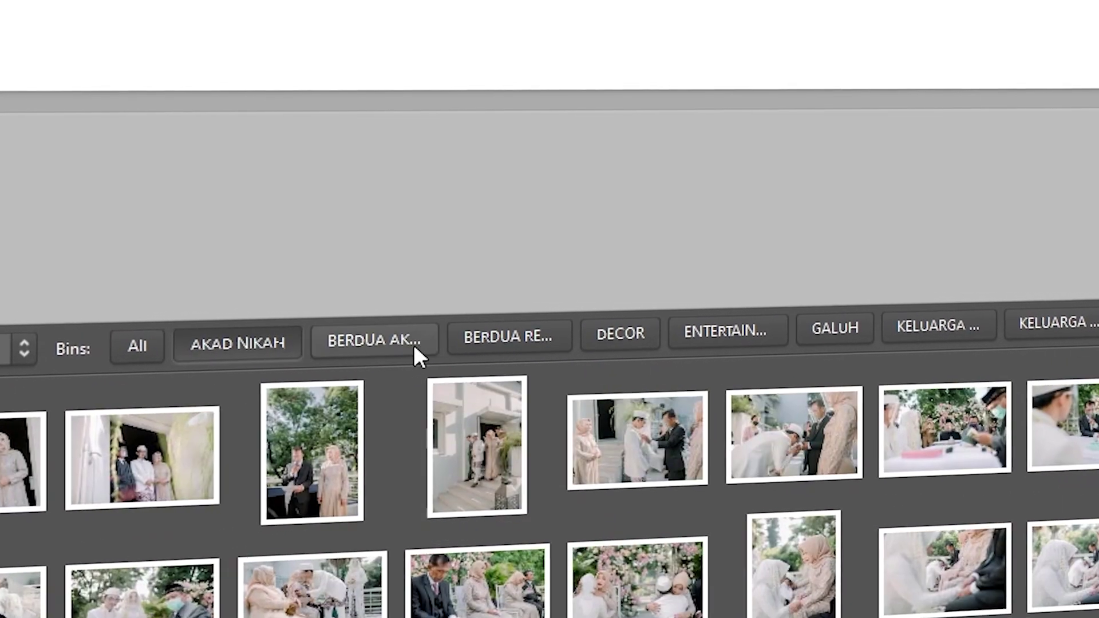
pyautogui.click(494, 338)
pyautogui.click(592, 343)
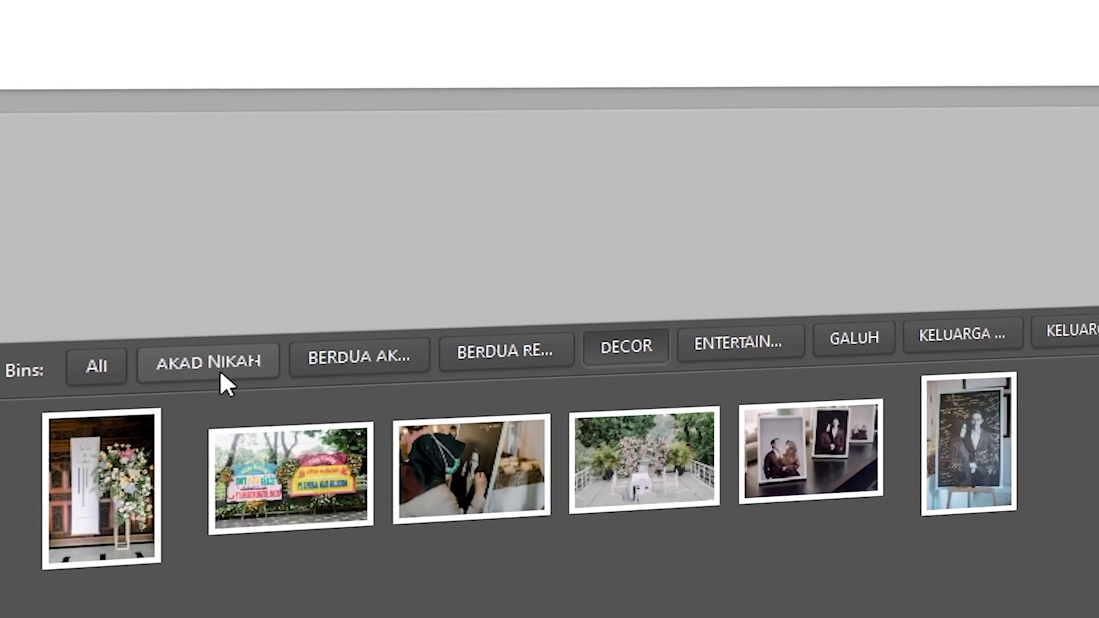
pyautogui.click(183, 353)
pyautogui.click(390, 360)
pyautogui.click(527, 355)
pyautogui.click(612, 367)
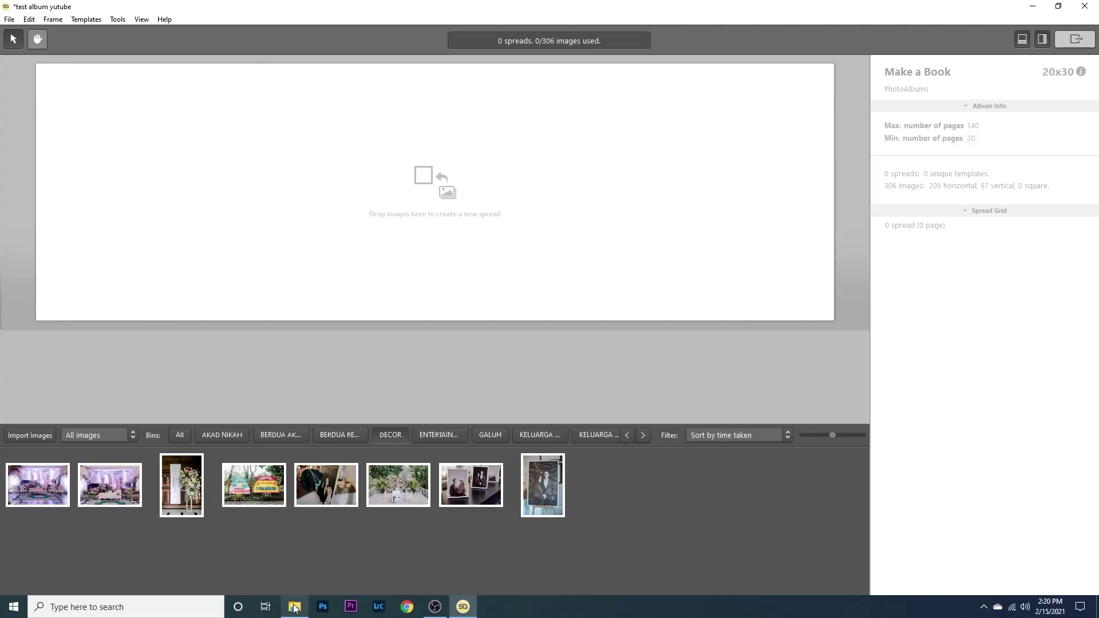
# Compare the source subfolders of EDIT in File Explorer with the bins in the SmartAlbums project
pyautogui.click(295, 607)
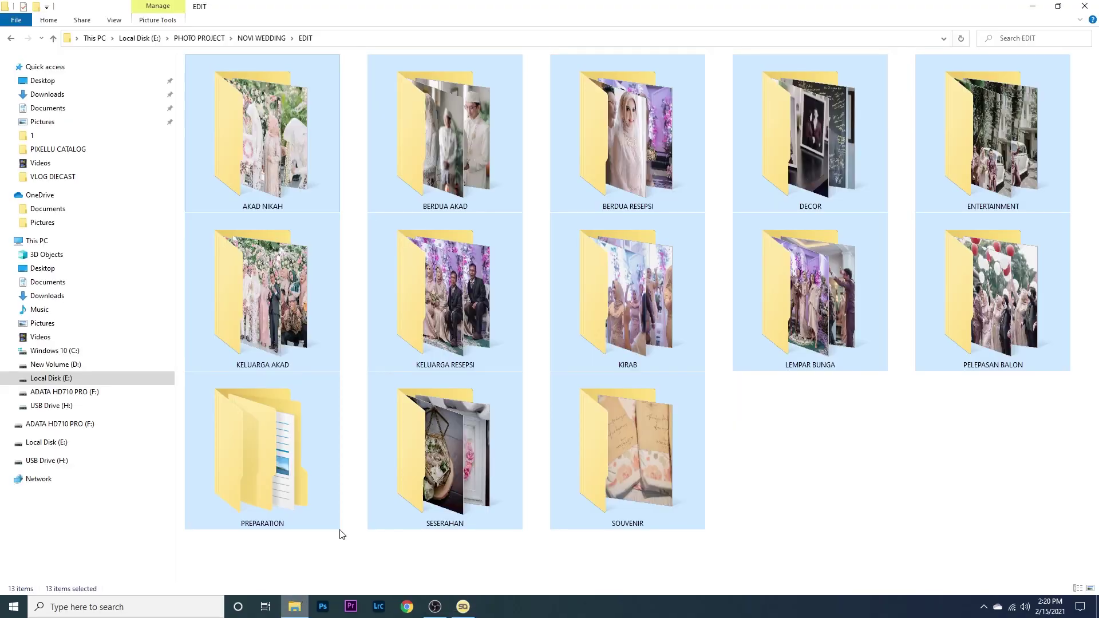
pyautogui.click(767, 502)
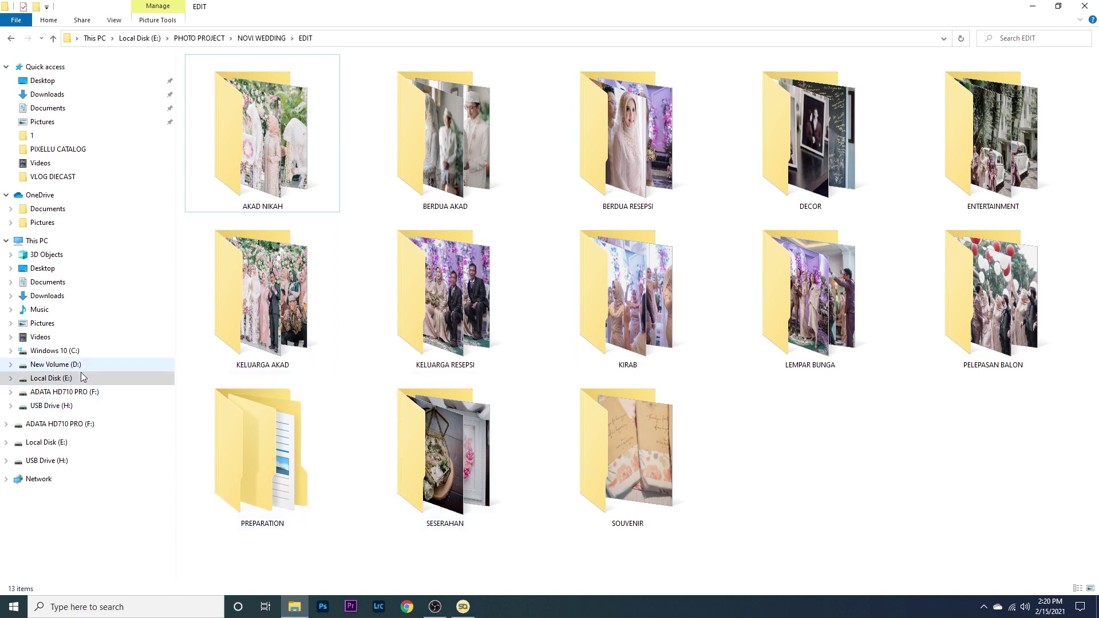
pyautogui.click(303, 199)
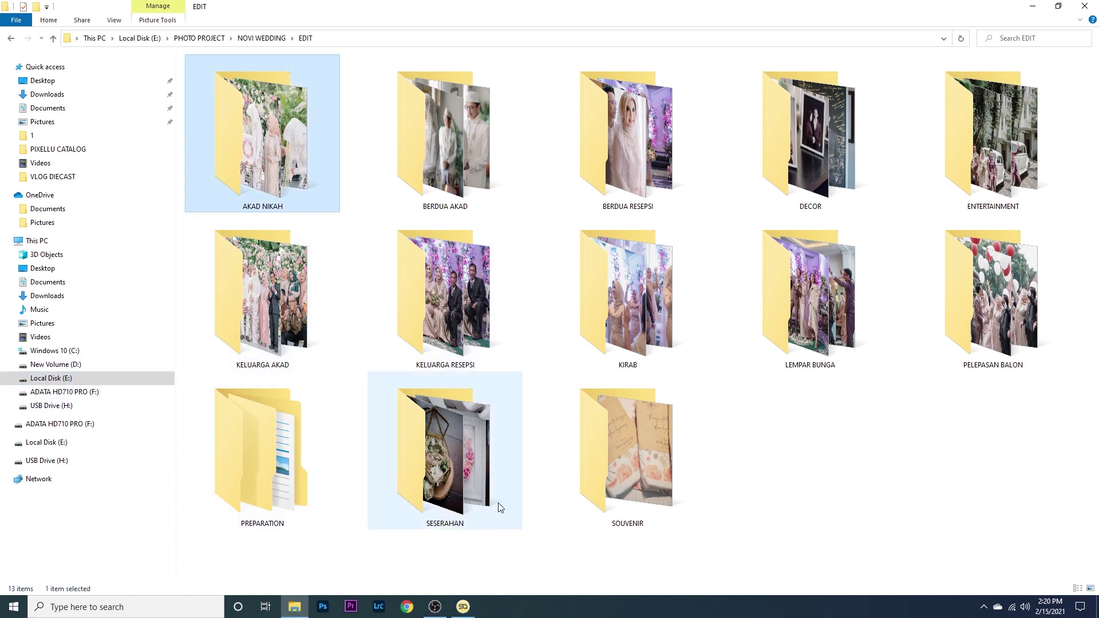
pyautogui.click(464, 608)
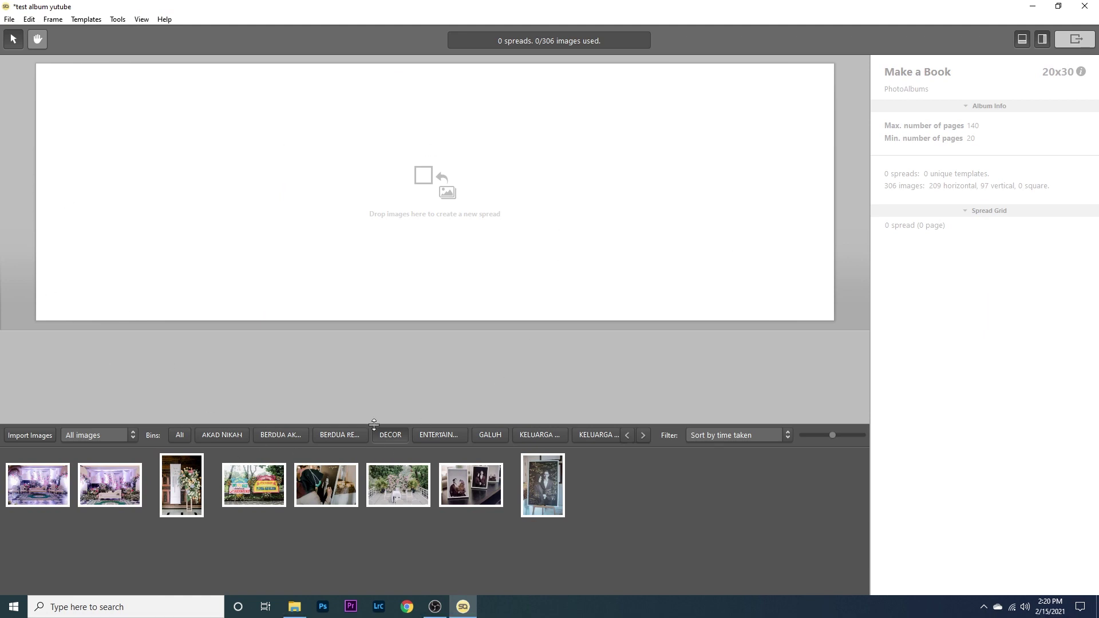
pyautogui.click(287, 610)
pyautogui.click(495, 153)
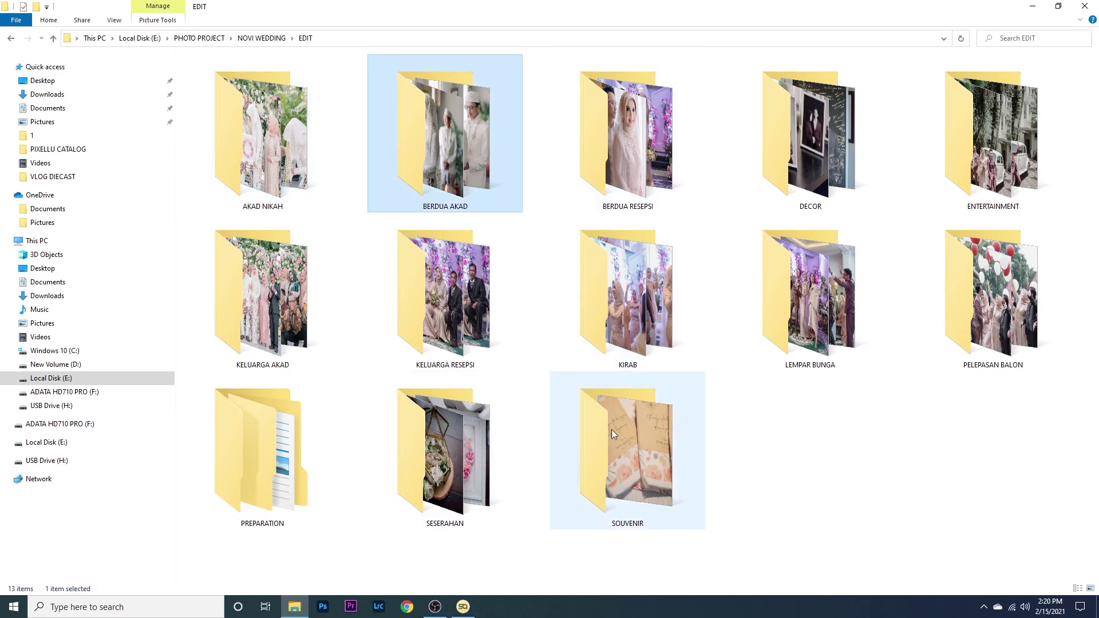
pyautogui.click(631, 462)
pyautogui.click(463, 606)
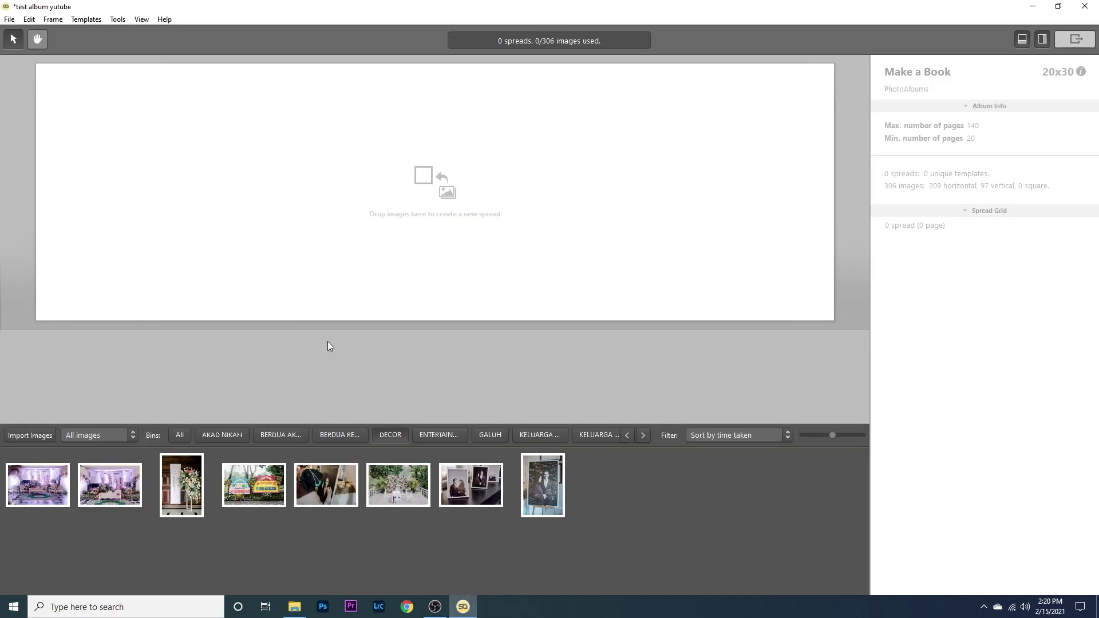
pyautogui.click(434, 610)
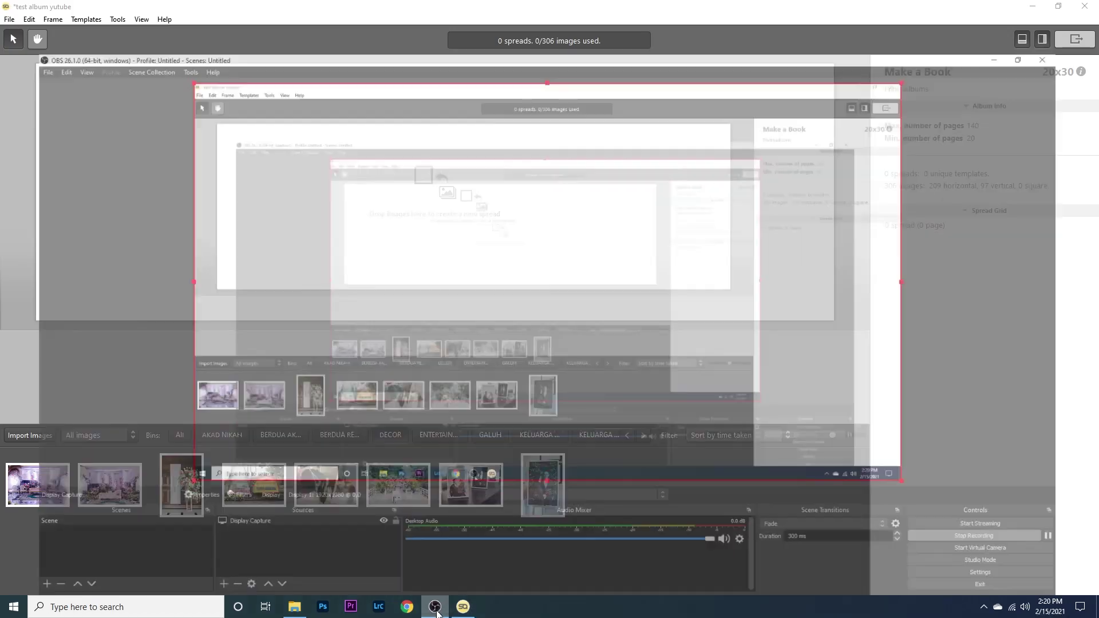
pyautogui.click(455, 611)
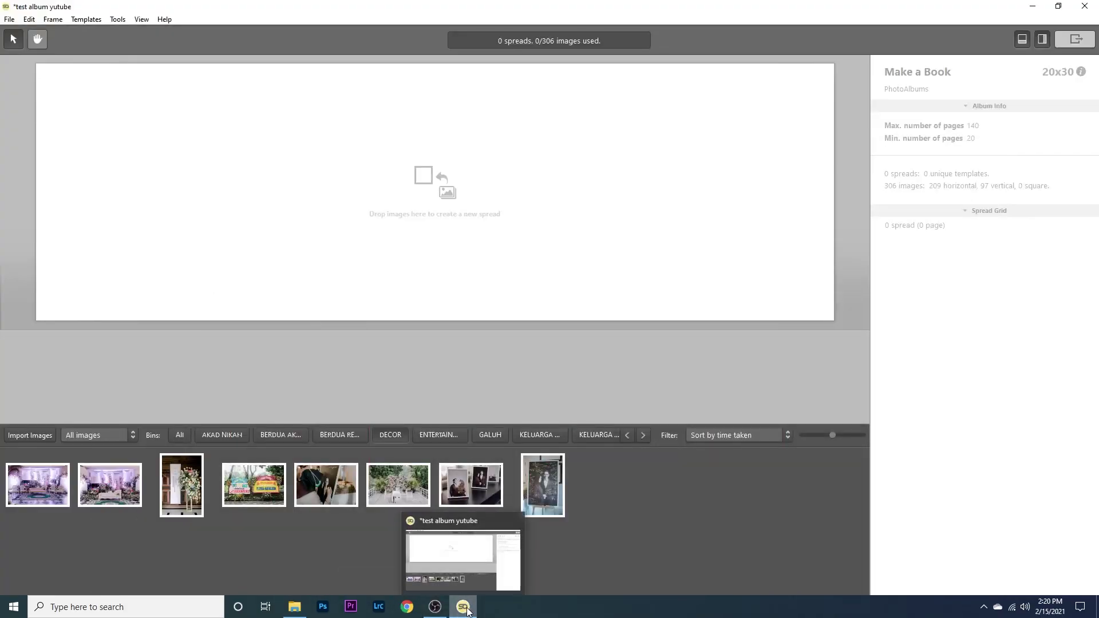
pyautogui.click(437, 611)
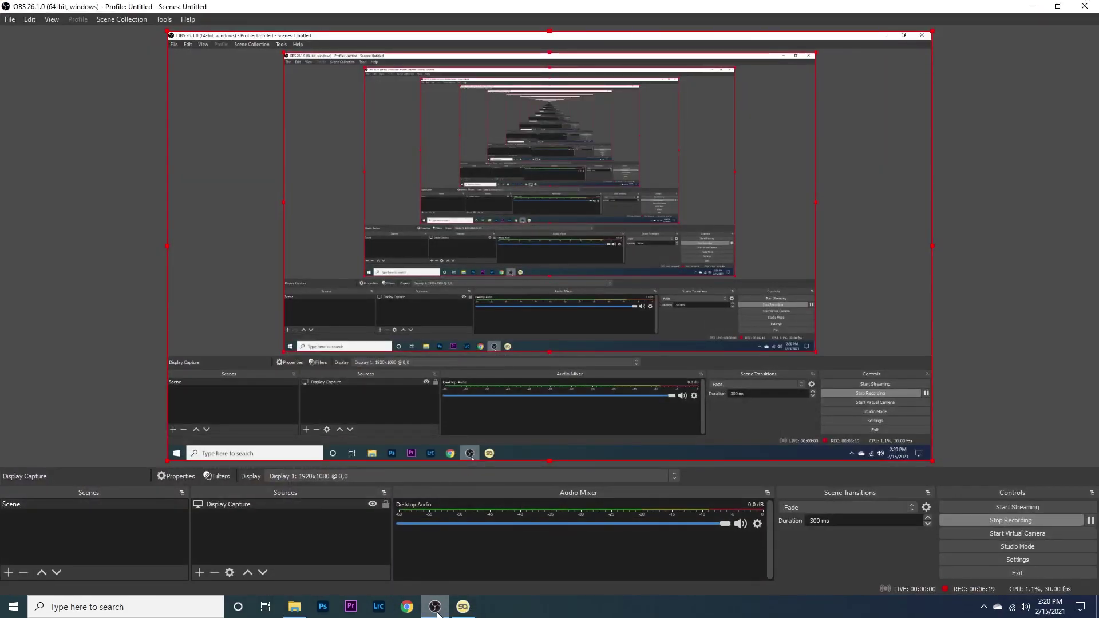
pyautogui.click(437, 611)
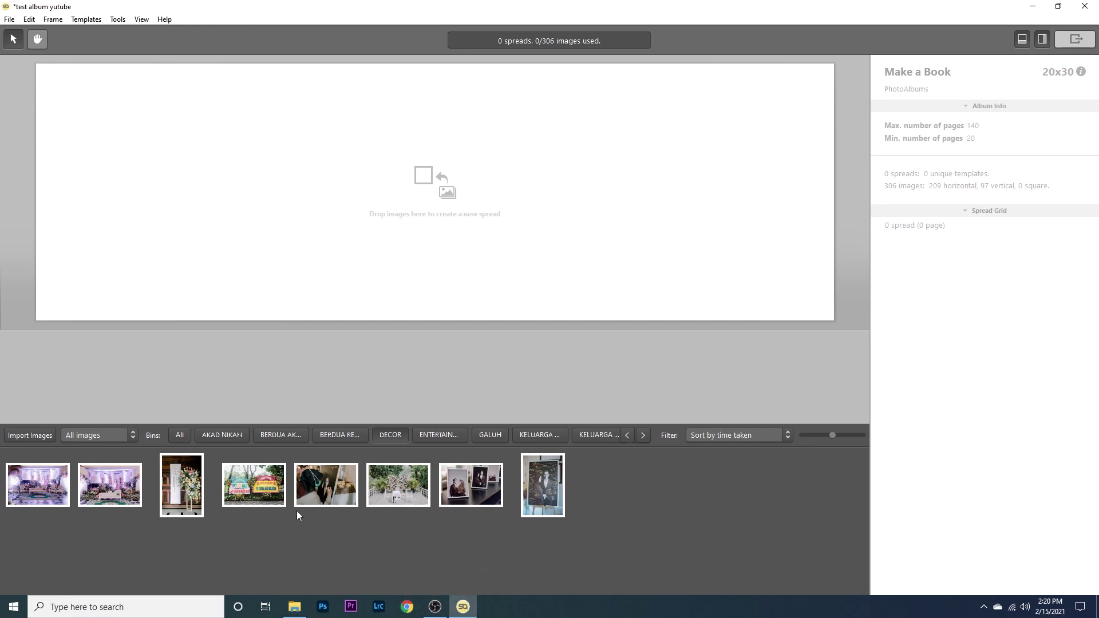
# Switch to File Explorer and review the source event folders in EDIT, including AKAD NIKAH, BERDUA AKAD, KELUARGA AKAD, DECOR and ENTERTAINMENT
pyautogui.click(303, 608)
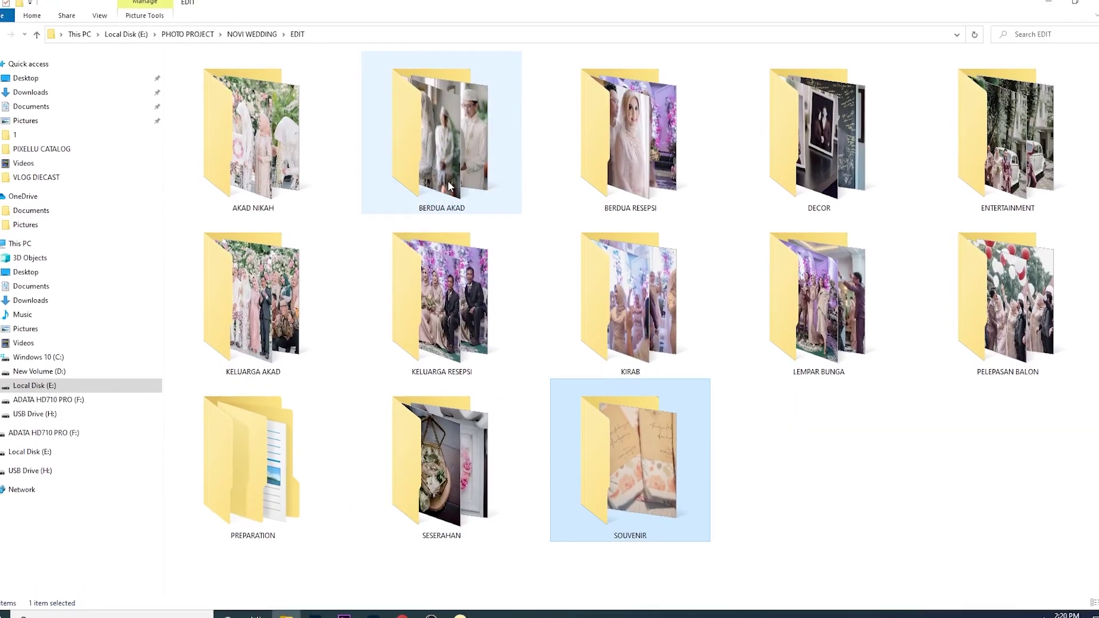
pyautogui.click(566, 180)
pyautogui.click(828, 143)
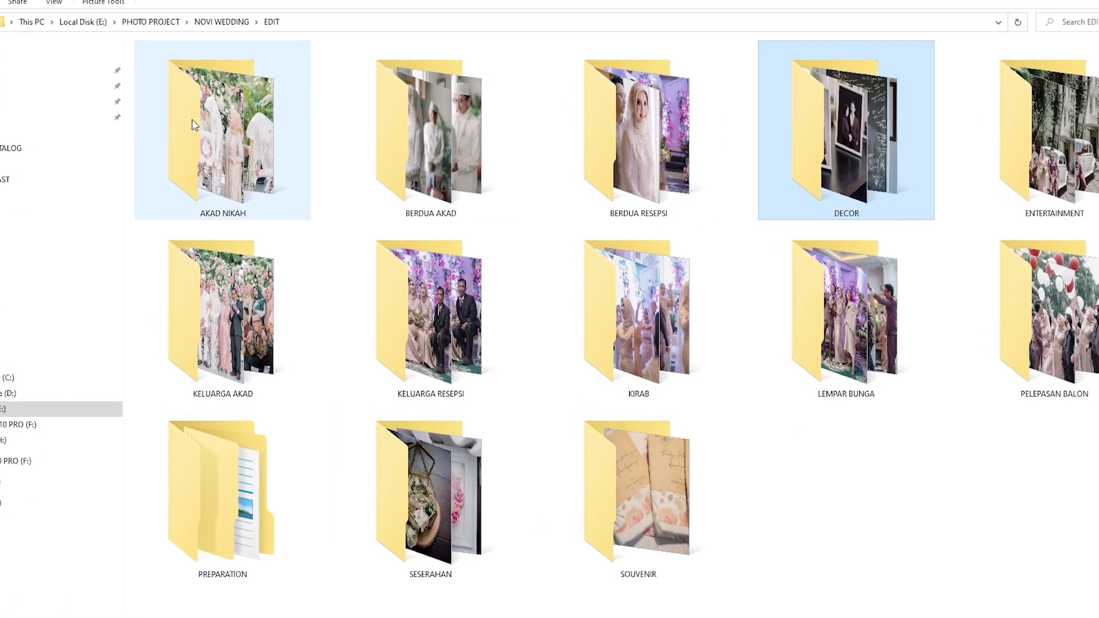
pyautogui.click(214, 312)
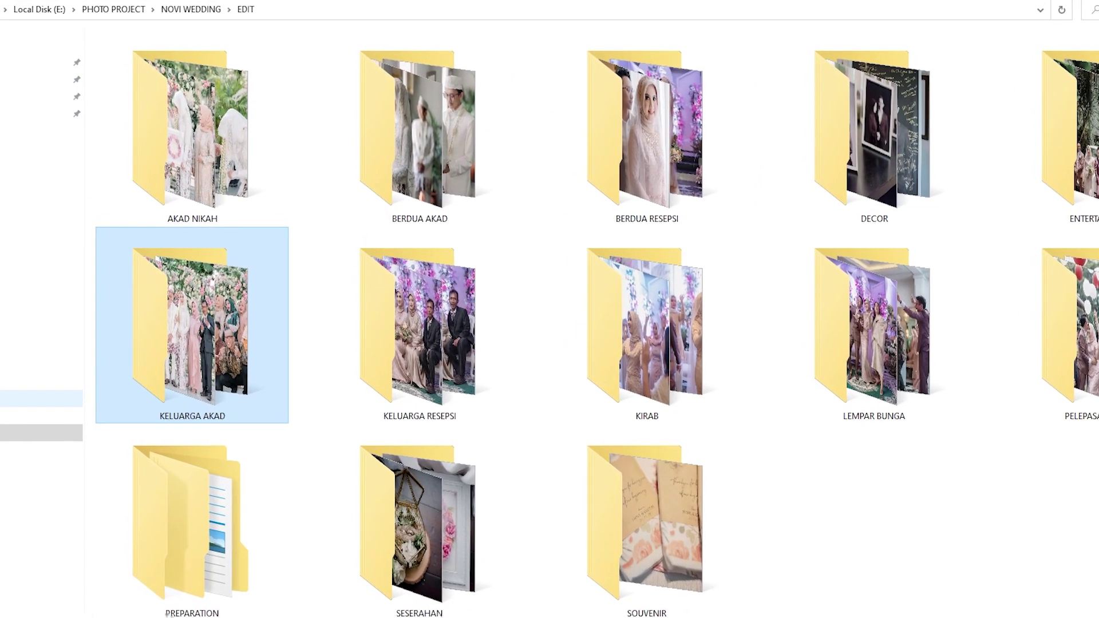
pyautogui.click(435, 262)
pyautogui.click(396, 172)
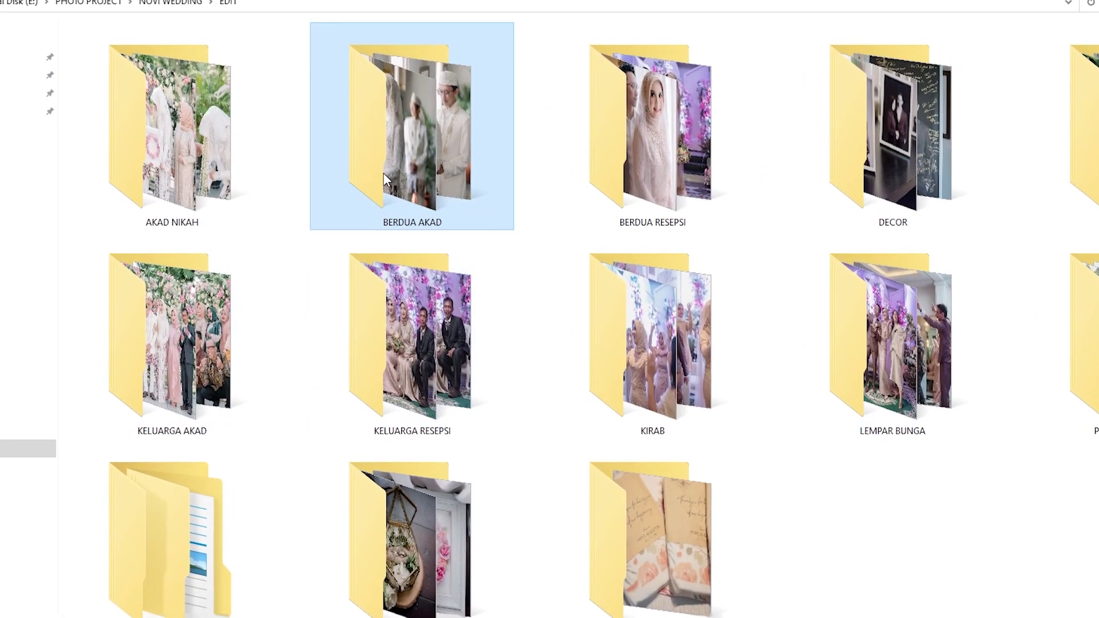
pyautogui.click(160, 132)
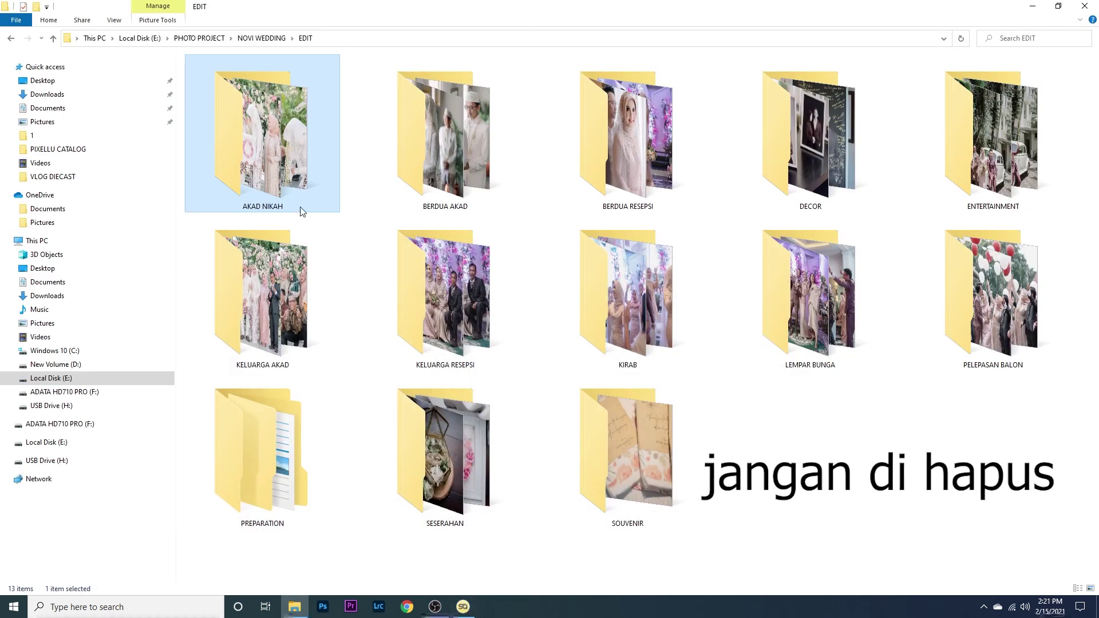
pyautogui.click(510, 143)
pyautogui.click(609, 139)
pyautogui.click(745, 142)
pyautogui.click(958, 143)
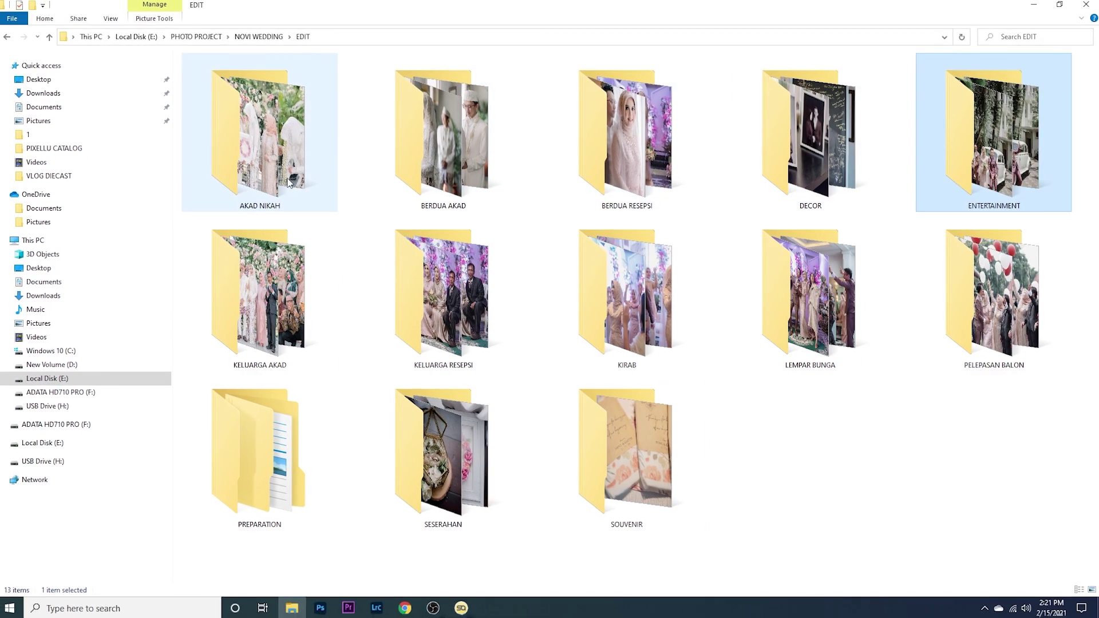
pyautogui.click(281, 166)
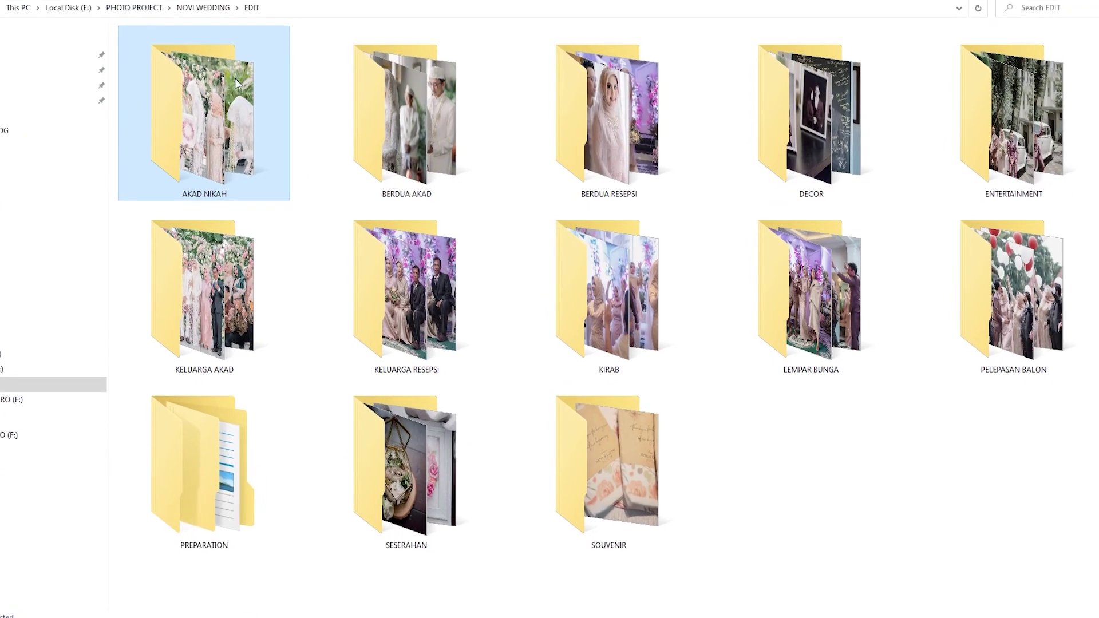
pyautogui.click(847, 448)
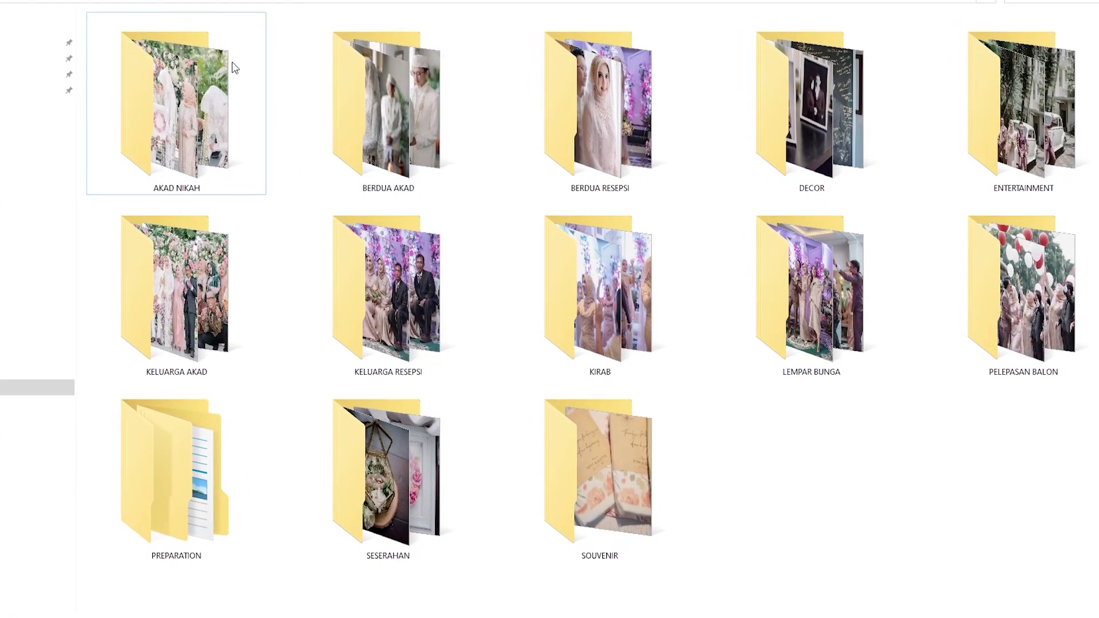
pyautogui.click(211, 90)
# Switch back to SmartAlbums and open the bin of the bride's getting-ready photos
pyautogui.click(646, 502)
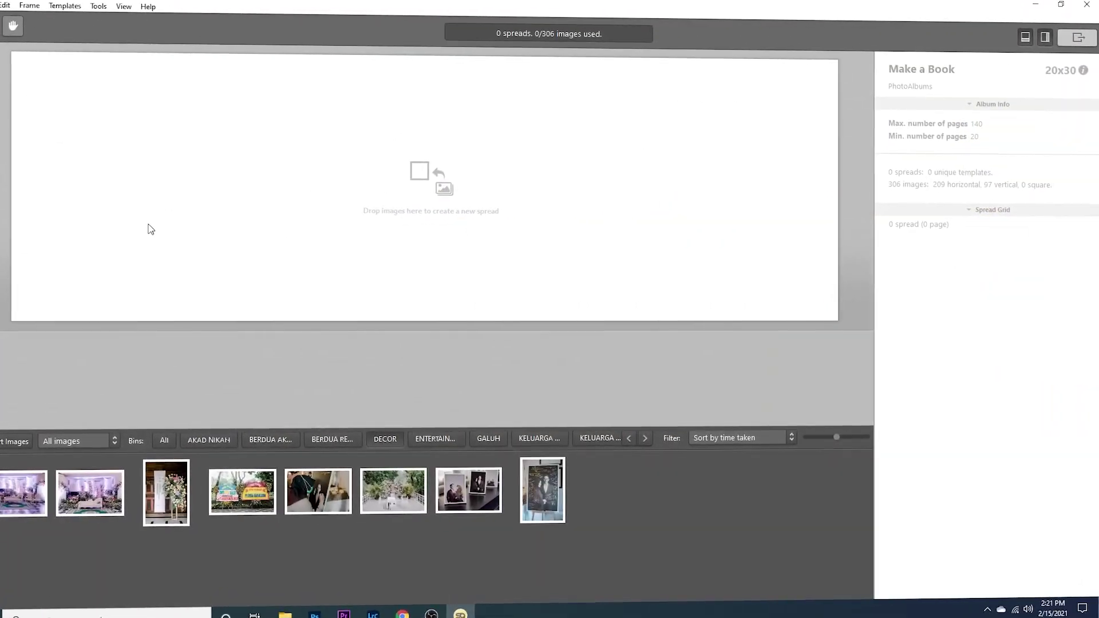
pyautogui.hscroll(4, 366, 442)
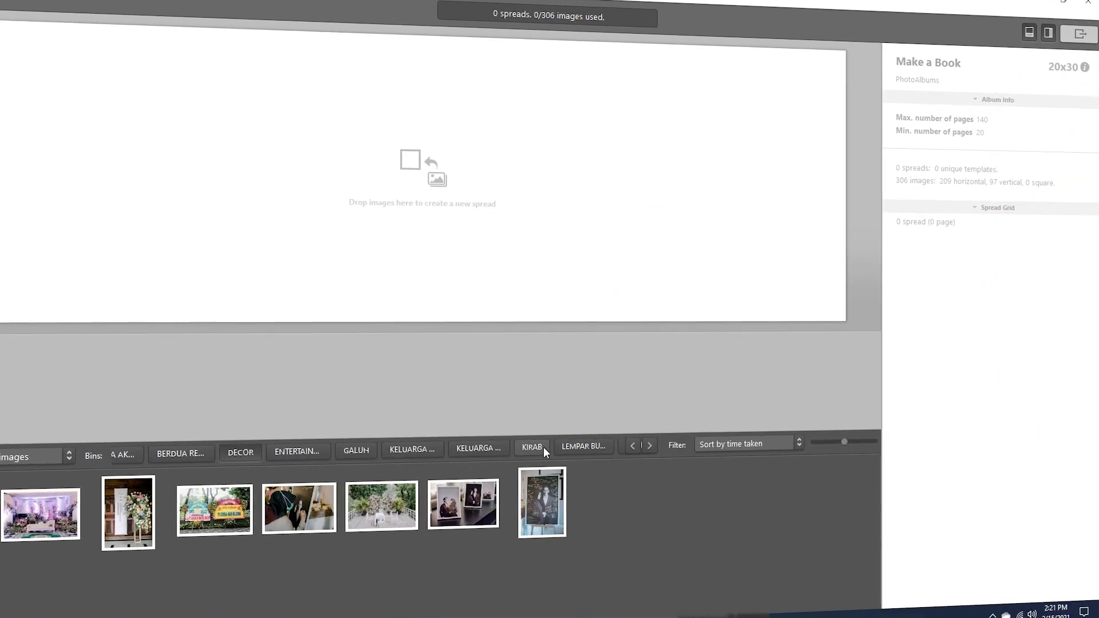
pyautogui.click(592, 449)
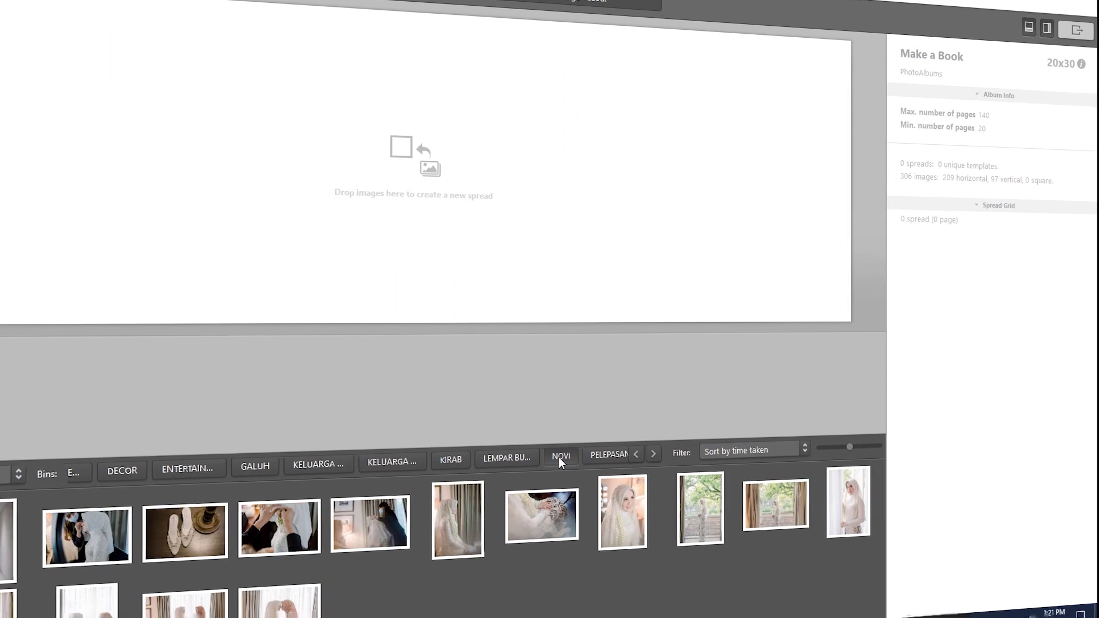
# Select nine photos together, from the hallway dress photo to the bride's portraits, and create the first spread from them
pyautogui.click(109, 484)
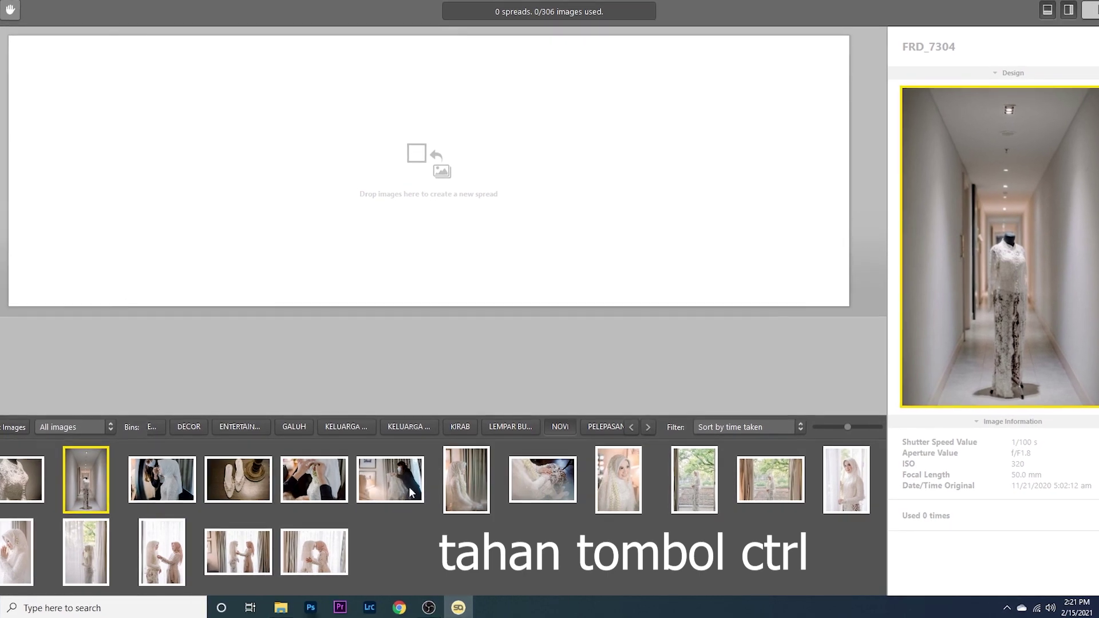
pyautogui.keyDown('ctrl'); pyautogui.click(619, 489); pyautogui.keyUp('ctrl')
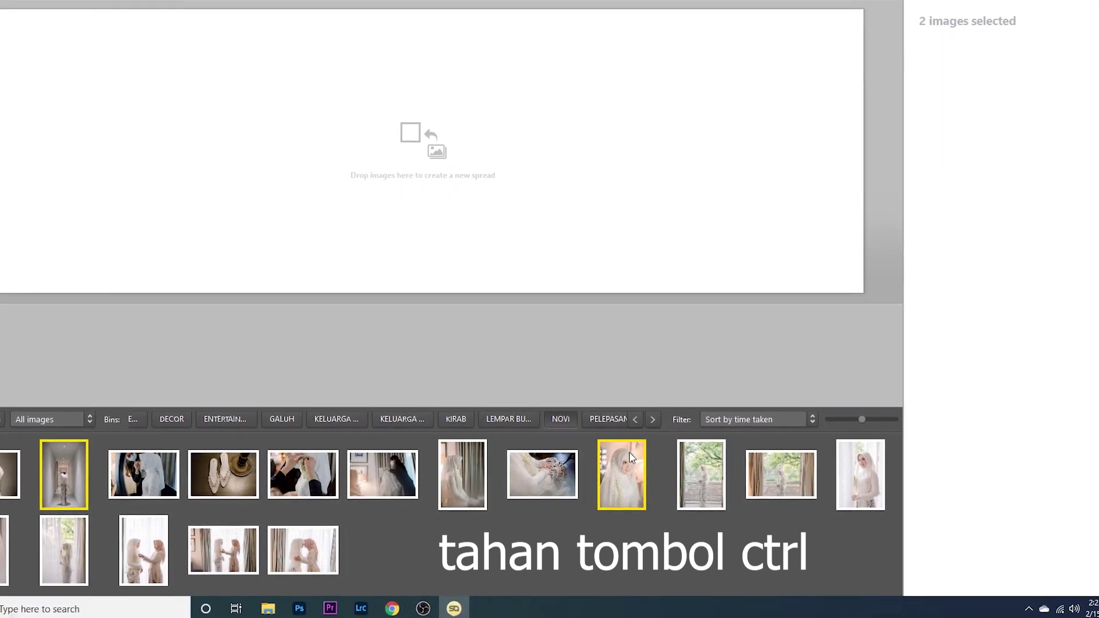
pyautogui.keyDown('ctrl'); pyautogui.click(708, 471); pyautogui.keyUp('ctrl')
pyautogui.keyDown('ctrl'); pyautogui.click(789, 479); pyautogui.keyUp('ctrl')
pyautogui.keyDown('ctrl'); pyautogui.click(870, 472); pyautogui.keyUp('ctrl')
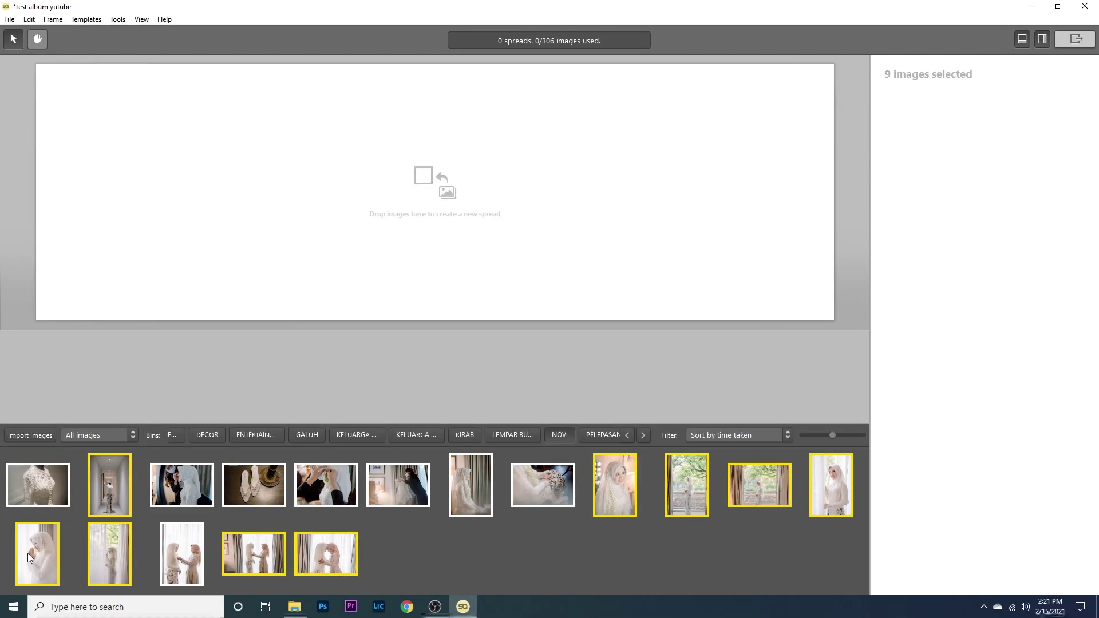
pyautogui.moveTo(27, 553); pyautogui.dragTo(196, 372)
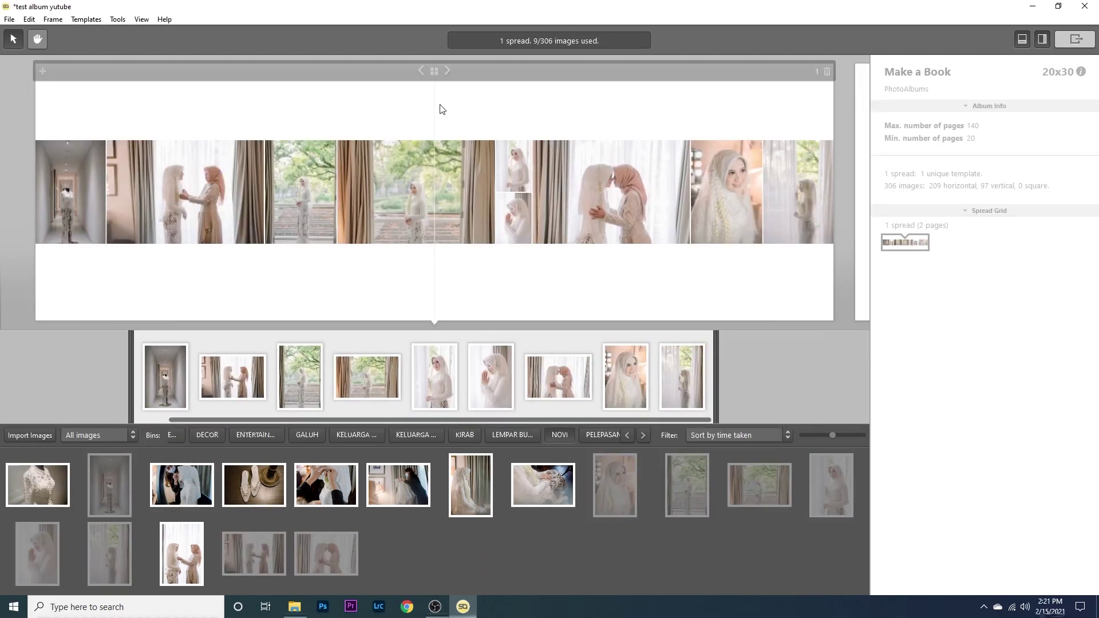
# Show the matching templates for spread 1 and apply one with a large vertical frame at each end and smaller stacked frames between
pyautogui.click(434, 71)
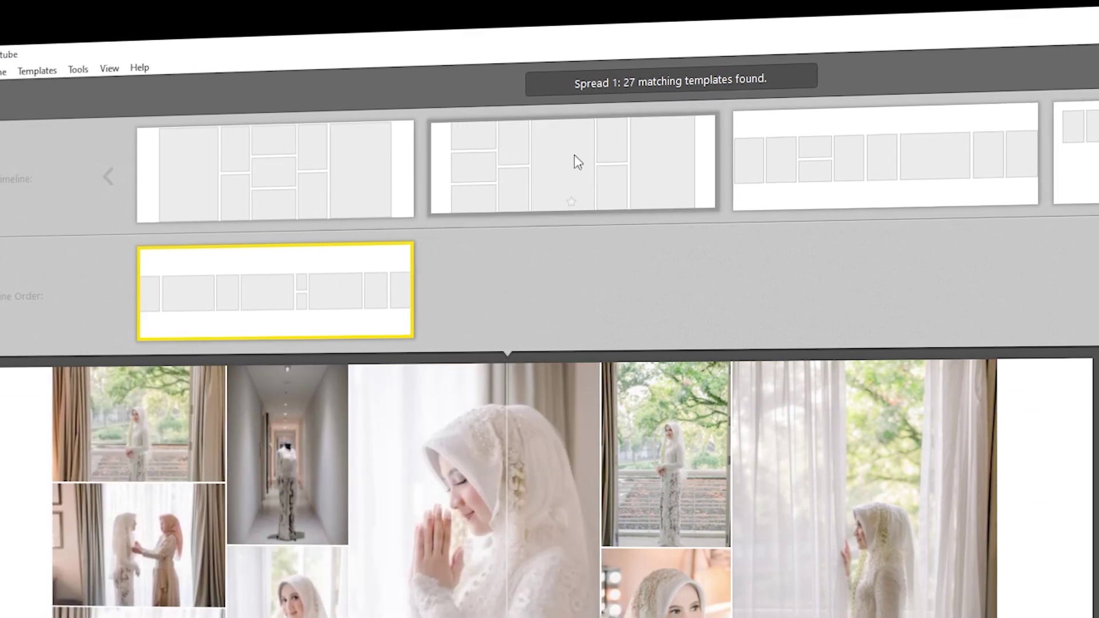
pyautogui.click(396, 162)
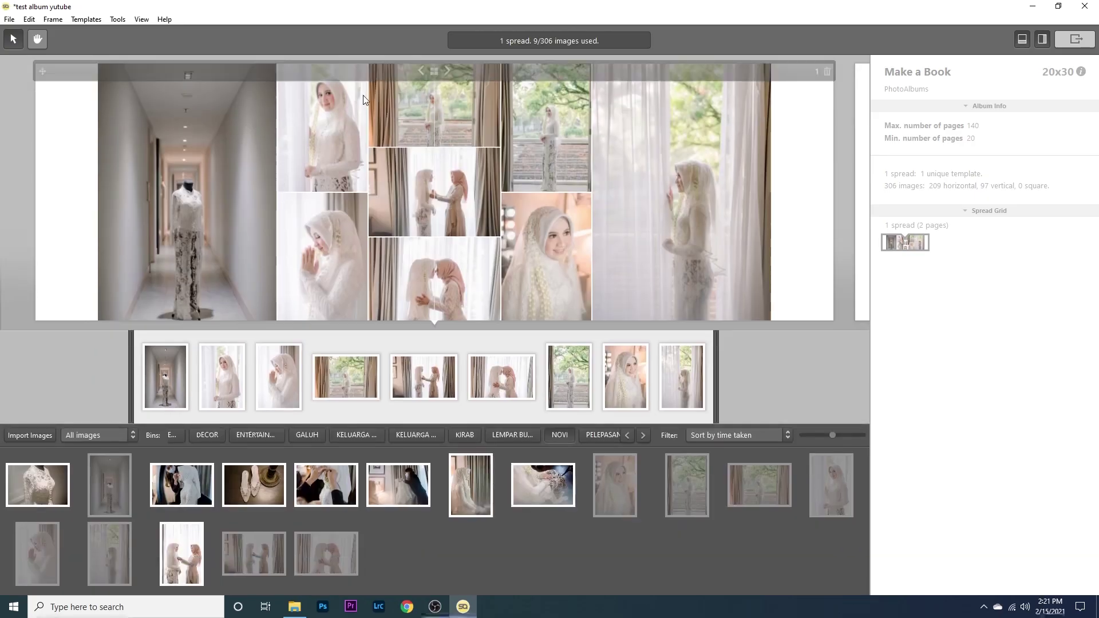
pyautogui.click(658, 170)
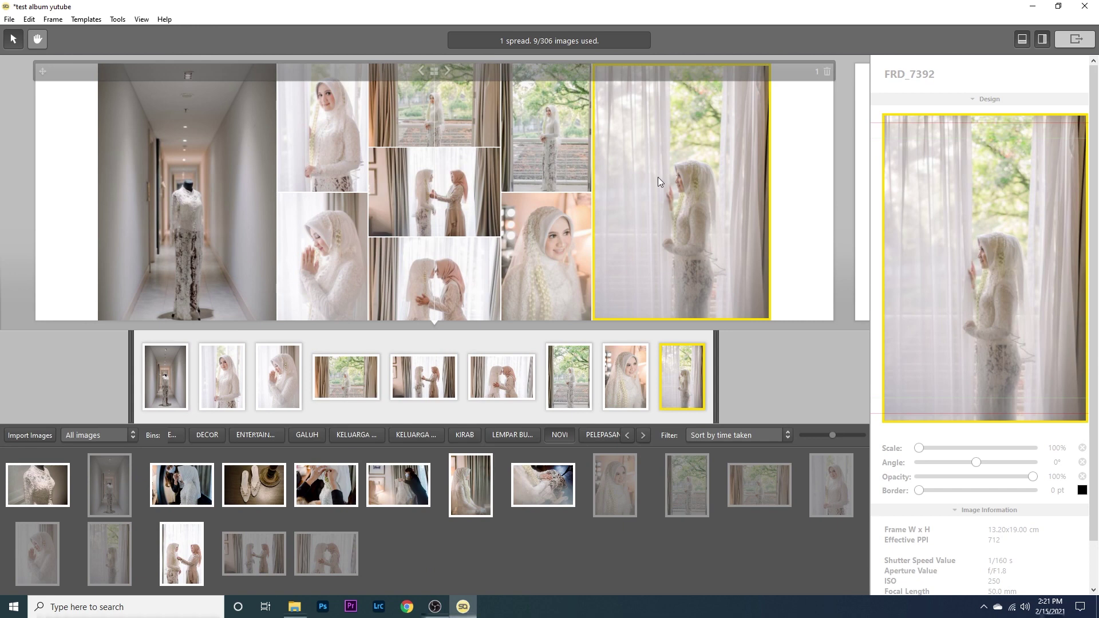
# Open spread 1 in the designer, scale the hallway dress photo to 148.99% and reposition its crop around the dress
pyautogui.doubleClick(163, 167)
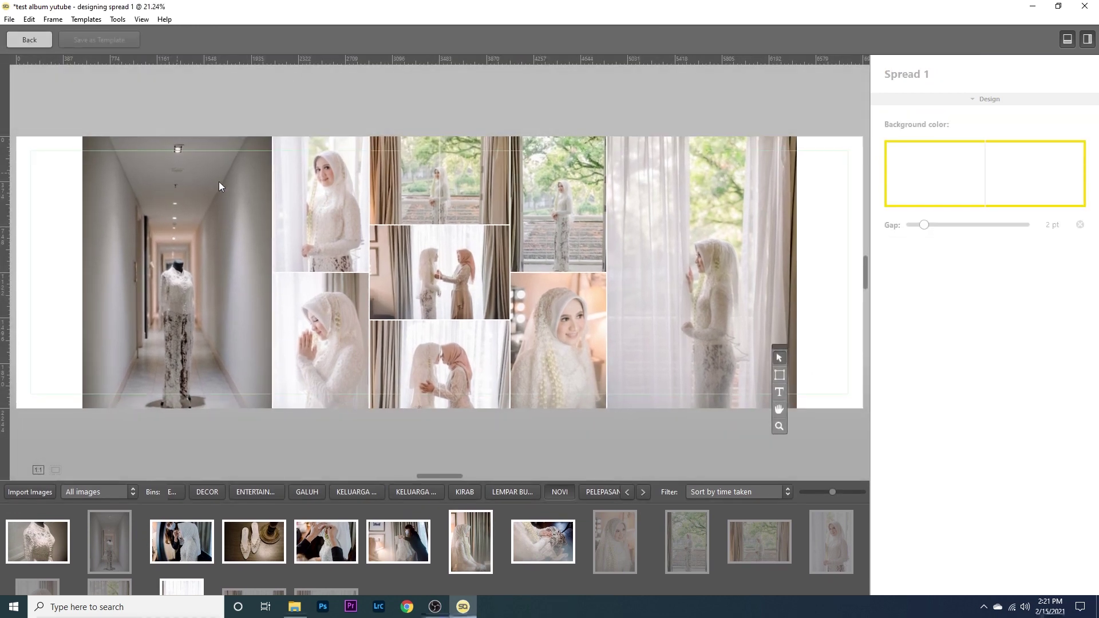
pyautogui.click(225, 237)
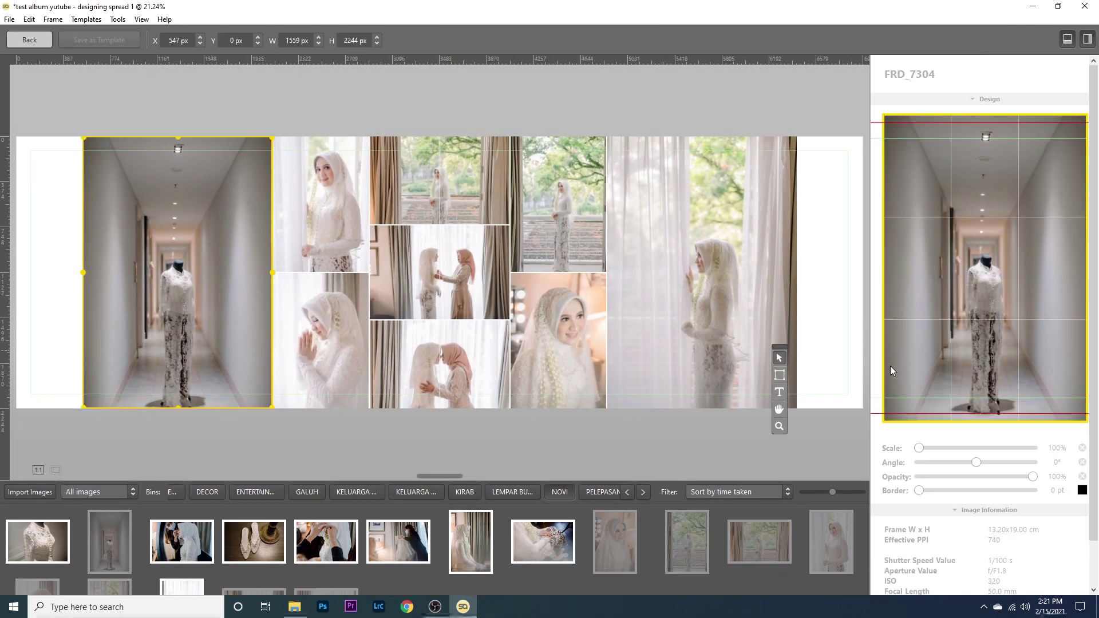
pyautogui.moveTo(996, 358); pyautogui.dragTo(977, 329)
pyautogui.moveTo(921, 450); pyautogui.dragTo(978, 453)
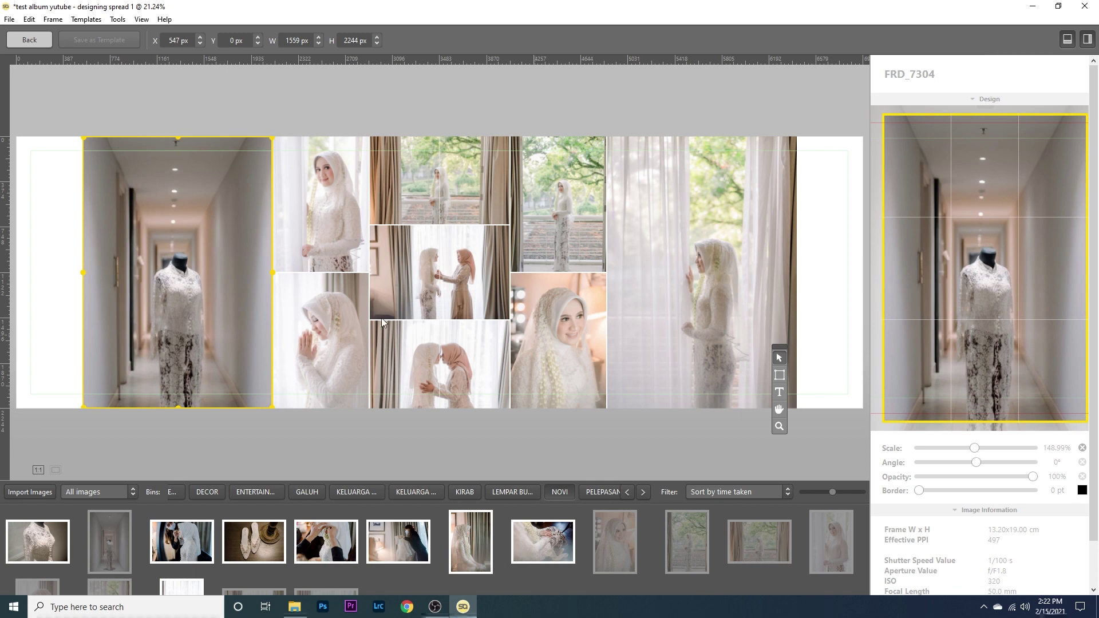
# Leave the spread designer and swap the two stacked bride portraits beside the hallway dress photo
pyautogui.click(334, 222)
pyautogui.click(342, 309)
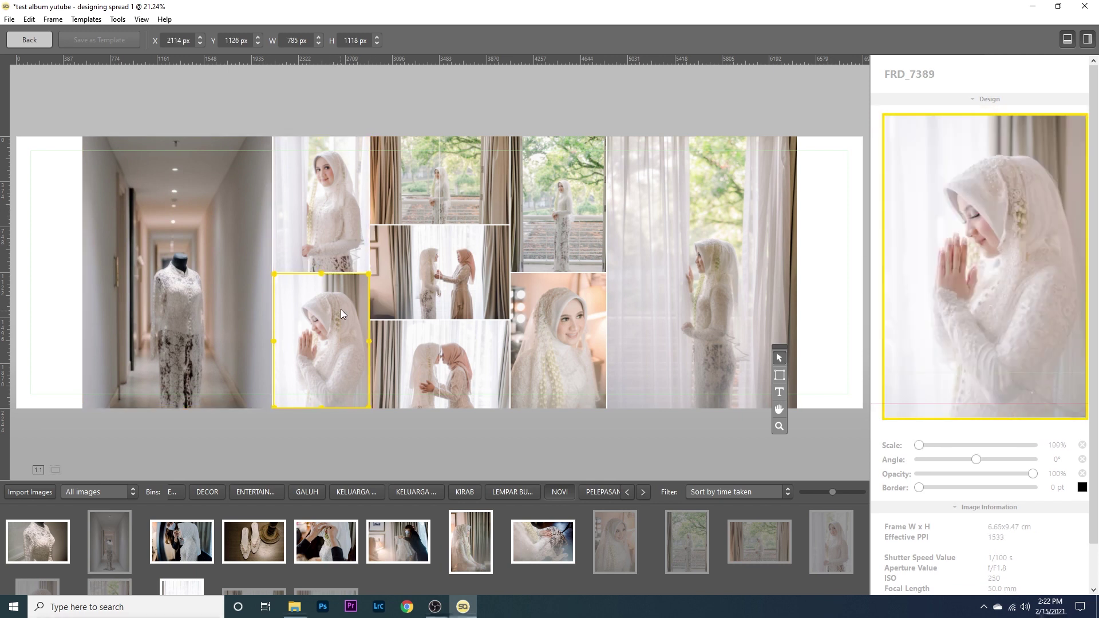
pyautogui.click(315, 219)
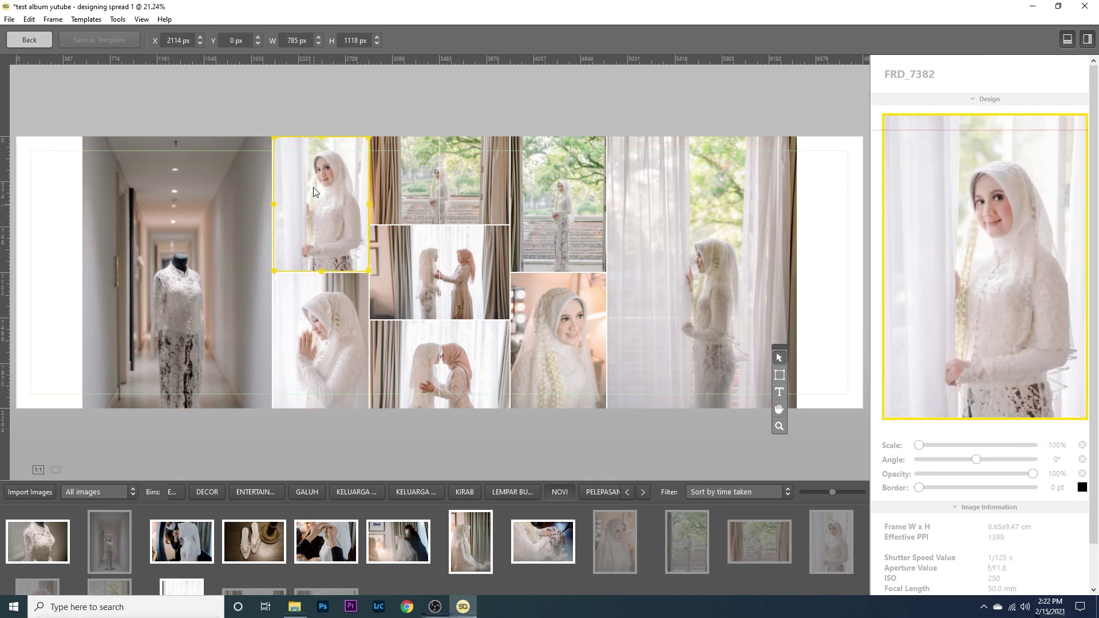
pyautogui.click(323, 319)
pyautogui.moveTo(325, 353); pyautogui.dragTo(347, 335)
pyautogui.click(21, 40)
pyautogui.moveTo(310, 239); pyautogui.dragTo(317, 153)
pyautogui.moveTo(321, 209); pyautogui.dragTo(328, 130)
pyautogui.moveTo(434, 187); pyautogui.dragTo(429, 217)
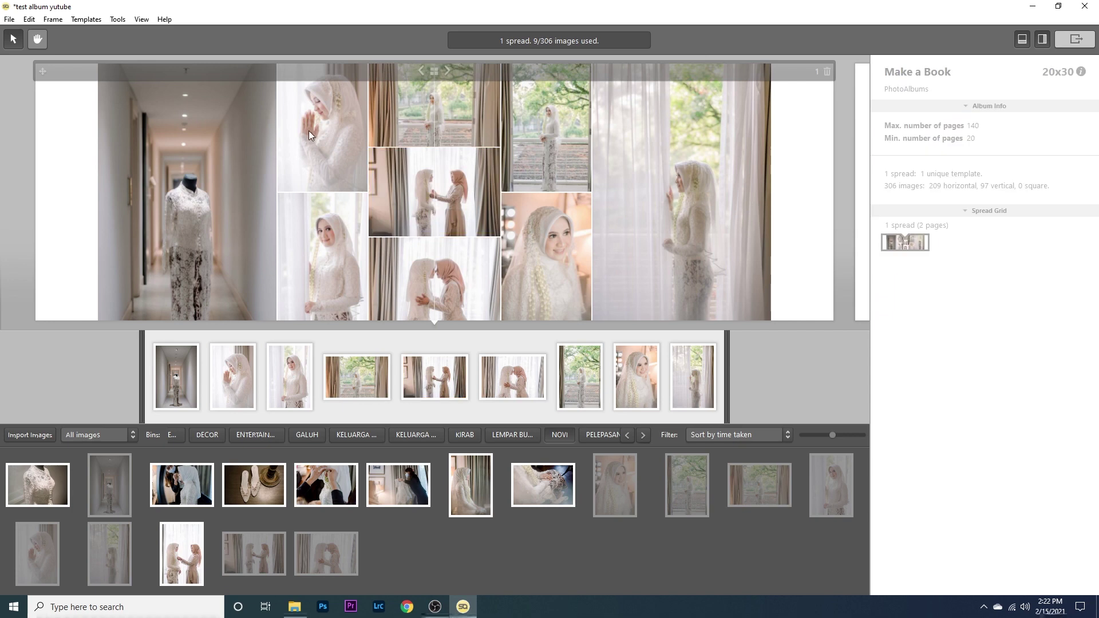
# Reopen spread 1 in the designer
pyautogui.doubleClick(308, 131)
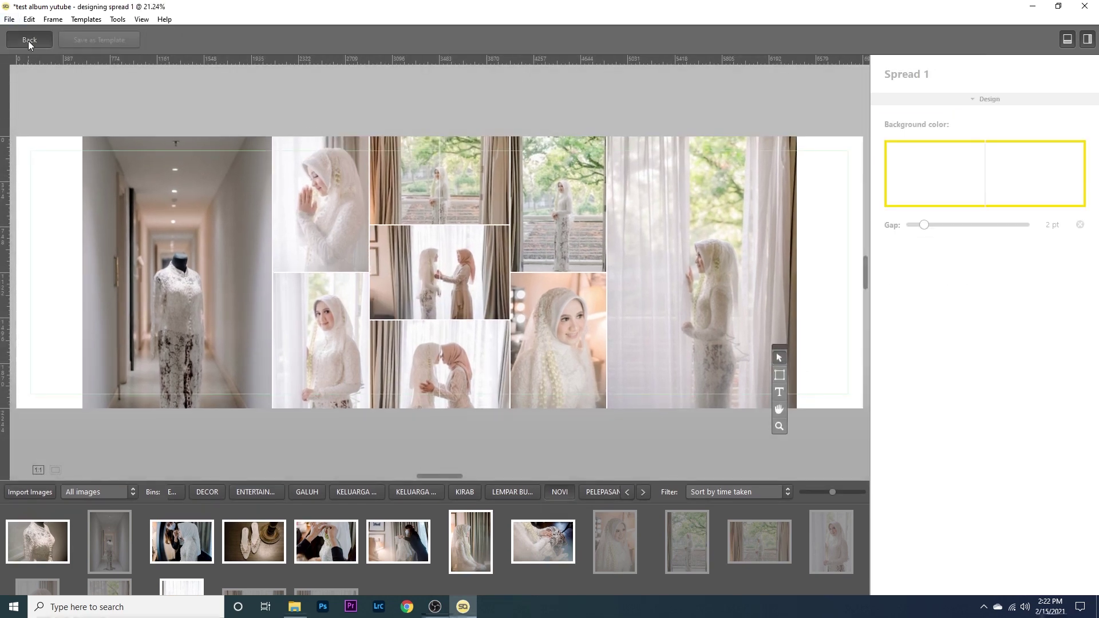
pyautogui.click(29, 40)
pyautogui.doubleClick(346, 112)
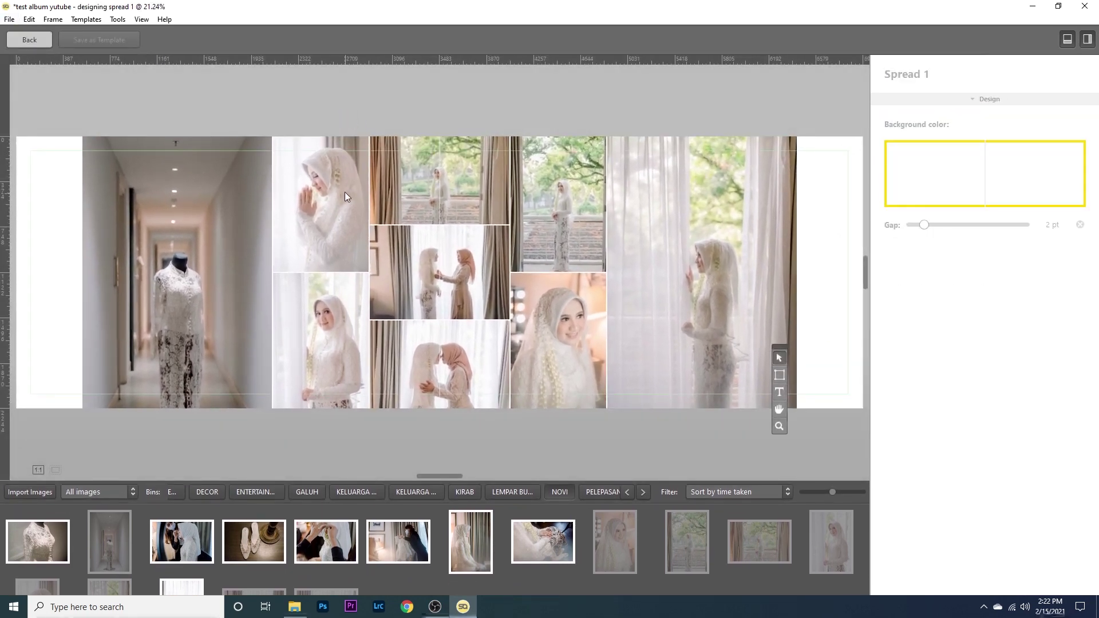
pyautogui.click(346, 194)
pyautogui.click(430, 257)
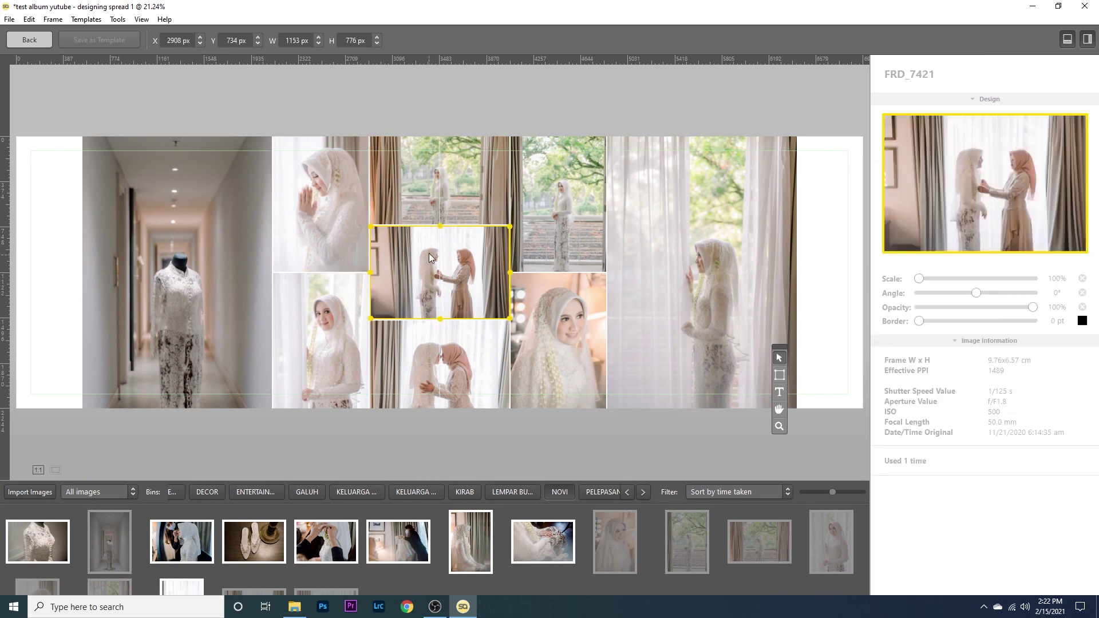
pyautogui.click(338, 204)
pyautogui.click(438, 205)
pyautogui.keyDown('shift'); pyautogui.click(452, 295); pyautogui.keyUp('shift')
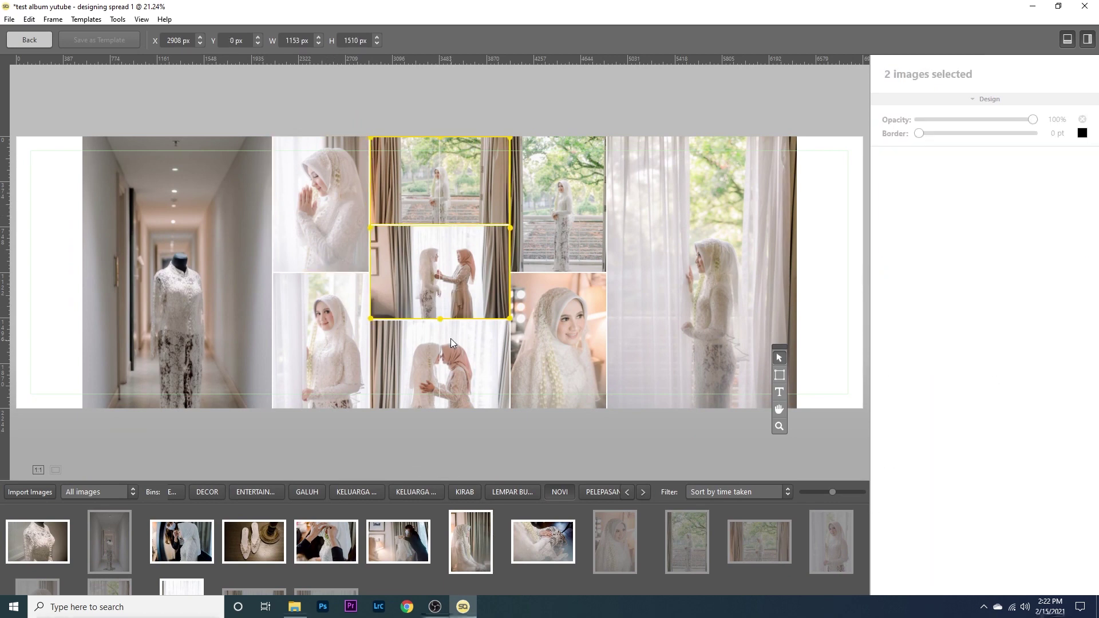
pyautogui.click(536, 96)
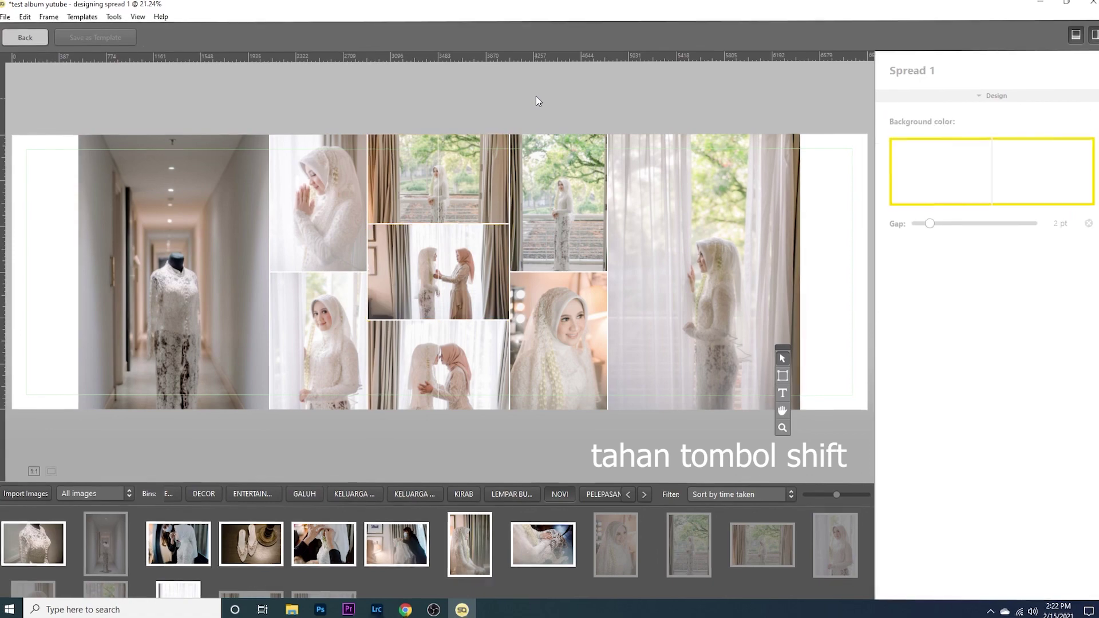
# Select the three stacked landscape photos together and move them toward the hallway photo, over the two portraits
pyautogui.click(448, 192)
pyautogui.keyDown('shift'); pyautogui.click(438, 270); pyautogui.keyUp('shift')
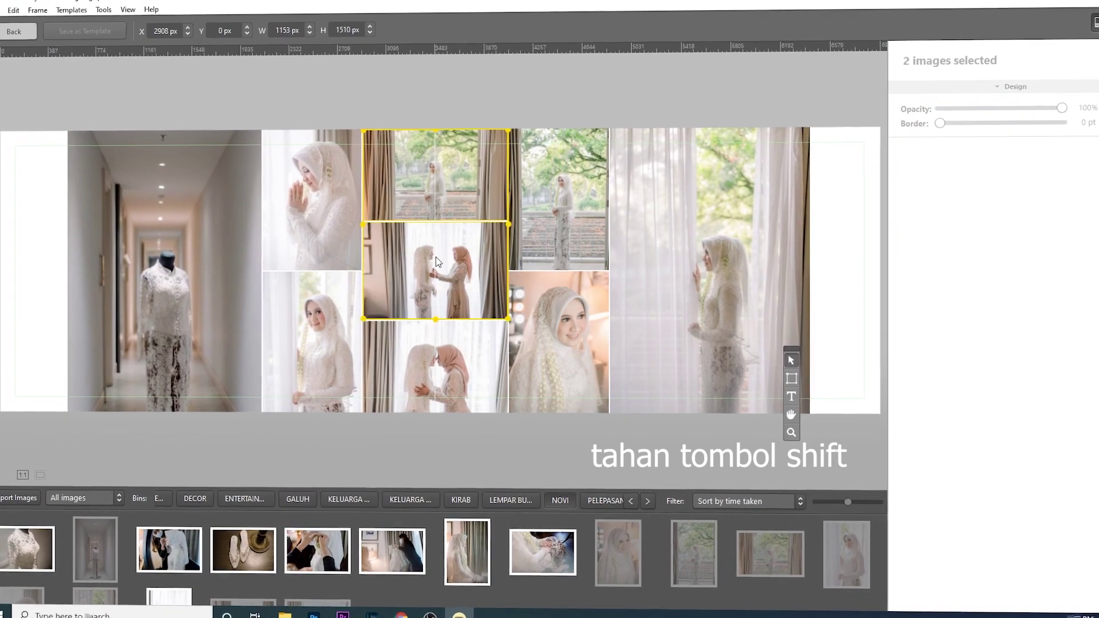
pyautogui.keyDown('shift'); pyautogui.click(425, 342); pyautogui.keyUp('shift')
pyautogui.moveTo(468, 185); pyautogui.dragTo(345, 188)
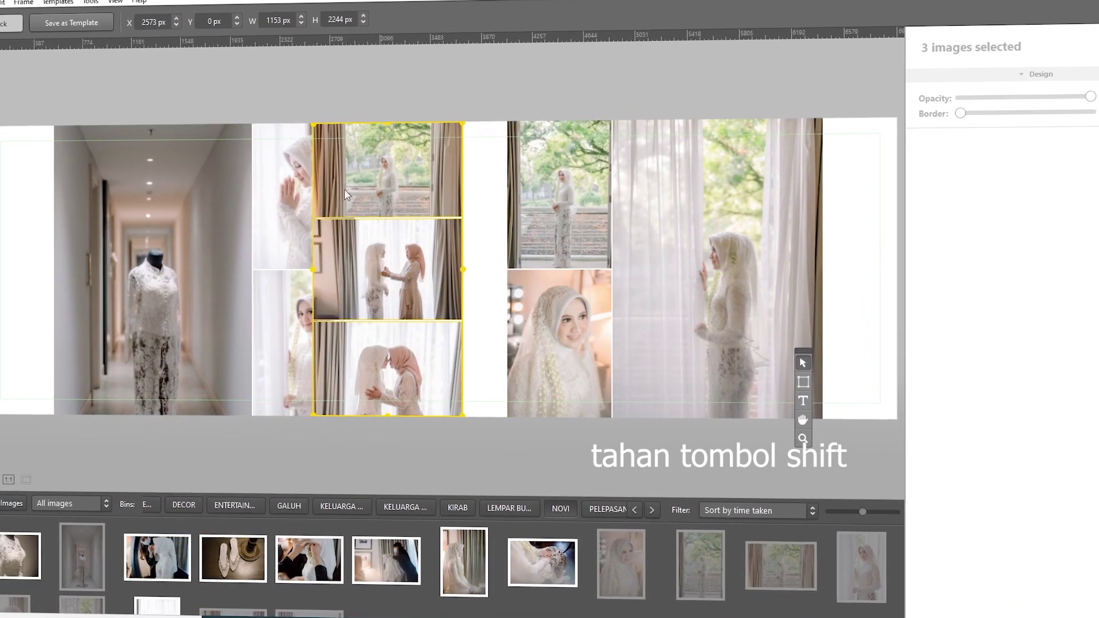
# Select the two stacked bride portraits together and move them flush against the neighbouring column of two vertical photos
pyautogui.click(284, 189)
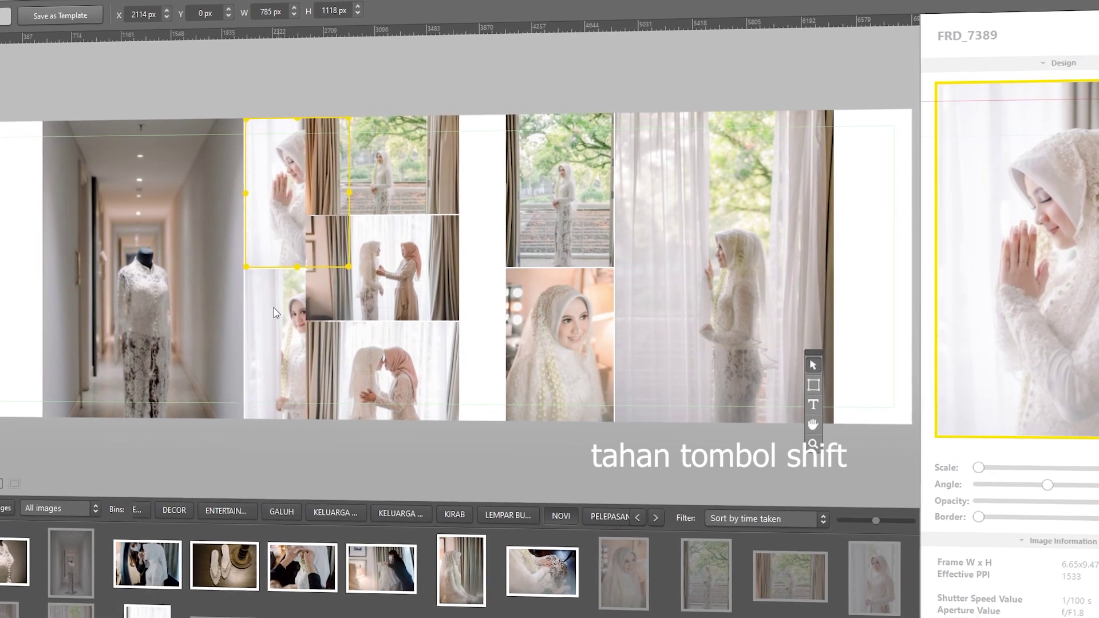
pyautogui.keyDown('shift'); pyautogui.click(275, 312); pyautogui.keyUp('shift')
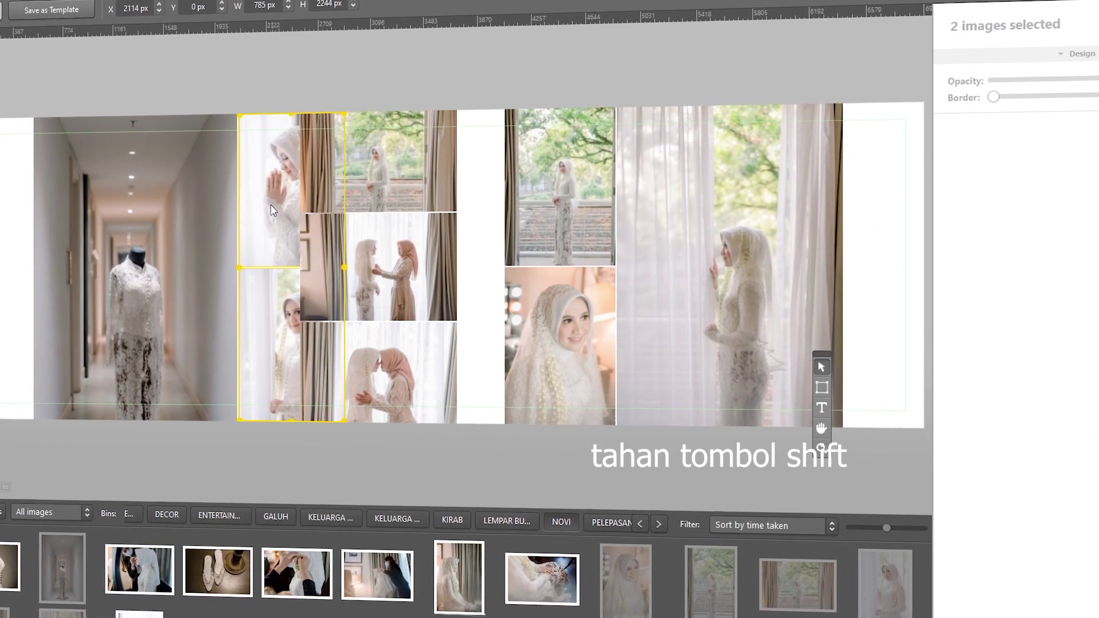
pyautogui.moveTo(272, 207); pyautogui.dragTo(423, 207)
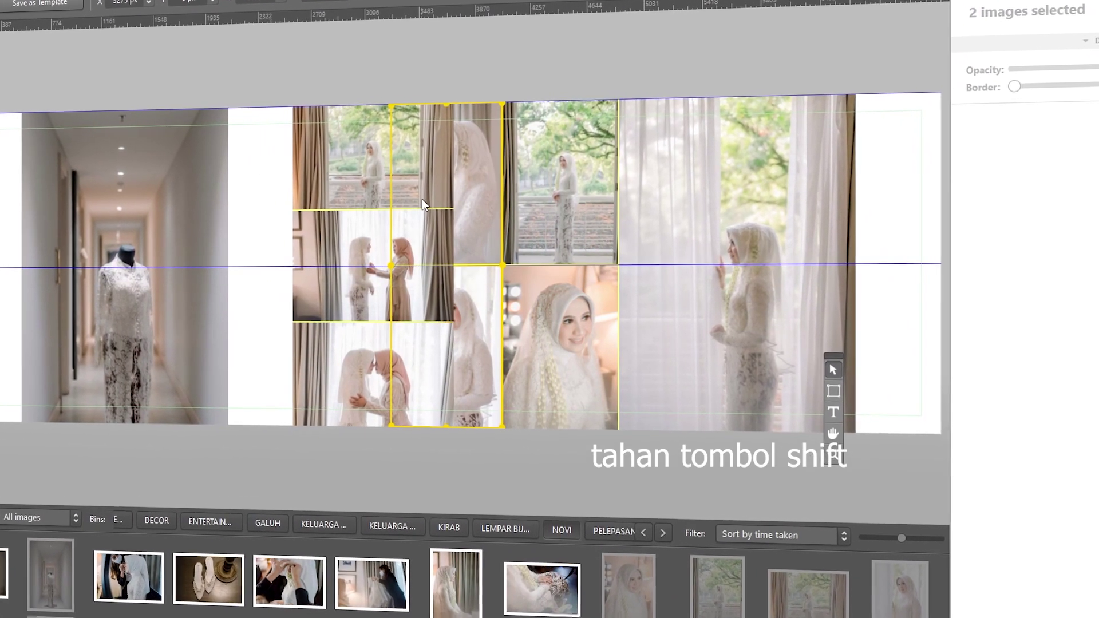
# Move the three stacked landscape photos together to X 2114 px, flush against the hallway dress photo
pyautogui.click(335, 146)
pyautogui.keyDown('shift'); pyautogui.click(344, 263); pyautogui.keyUp('shift')
pyautogui.keyDown('shift'); pyautogui.click(339, 349); pyautogui.keyUp('shift')
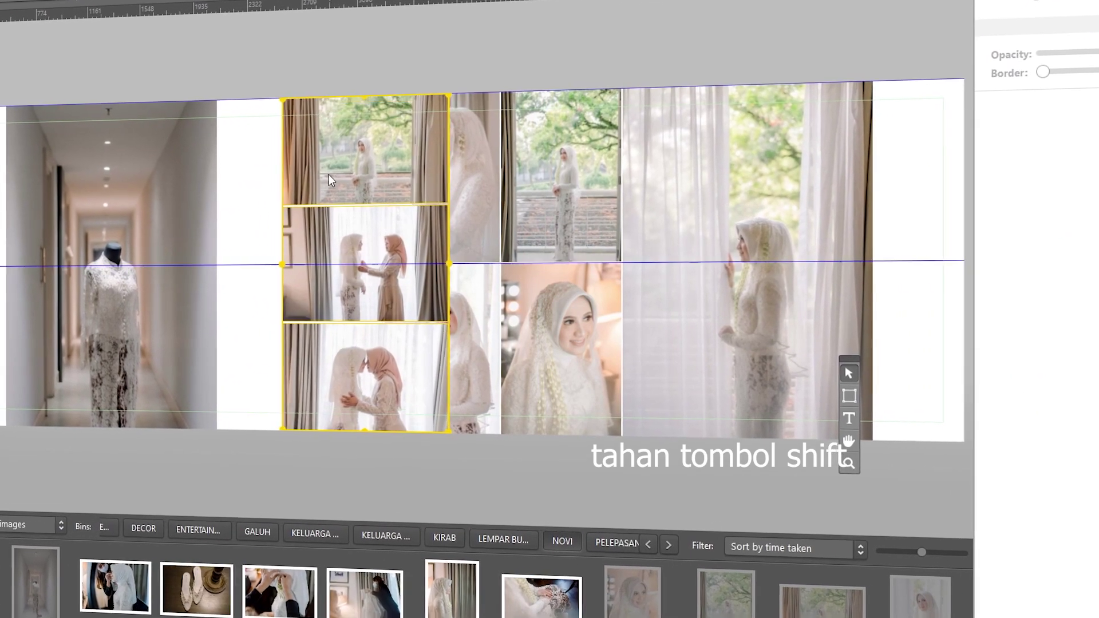
pyautogui.moveTo(328, 174); pyautogui.dragTo(258, 173)
pyautogui.click(366, 29)
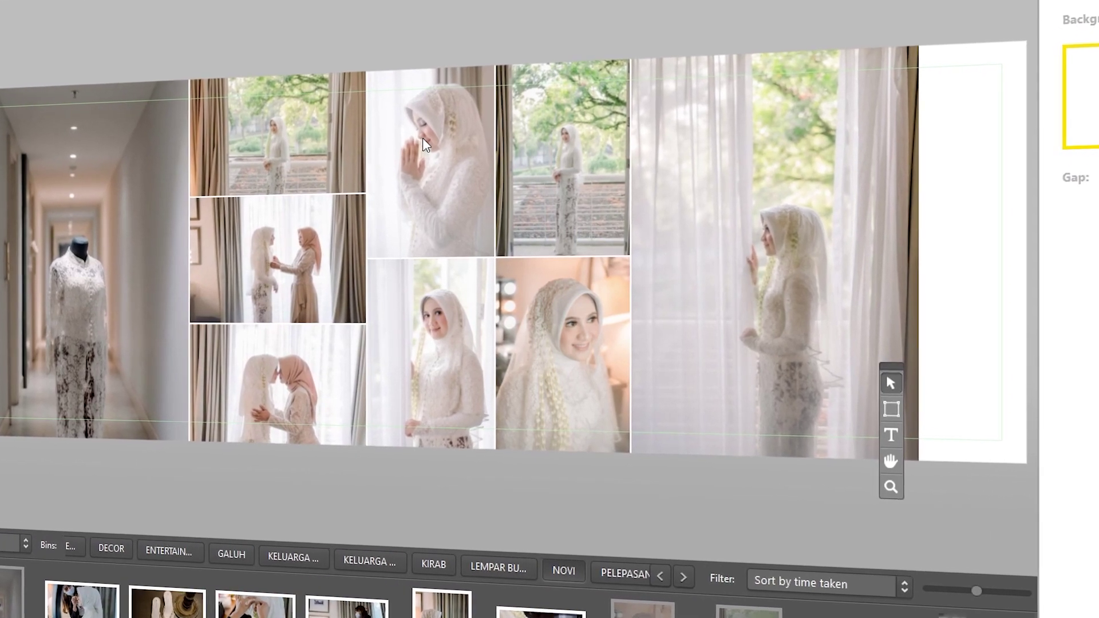
# Set the scale of the upper landscape photo back to 100% and return to the spread overview
pyautogui.click(741, 179)
pyautogui.click(358, 166)
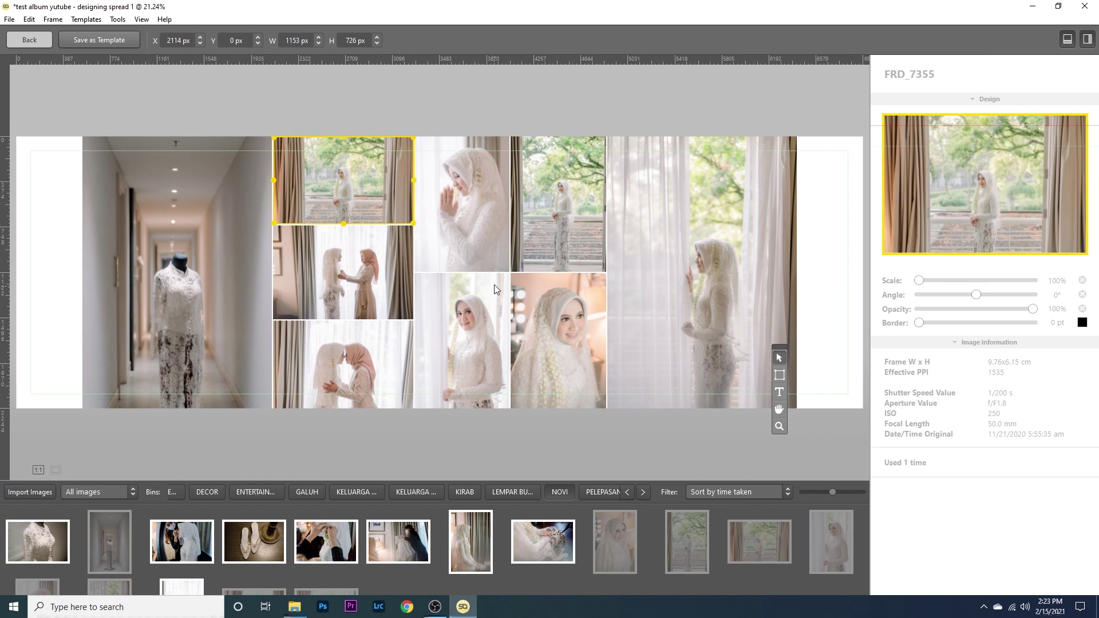
pyautogui.moveTo(930, 286); pyautogui.dragTo(920, 284)
pyautogui.click(383, 286)
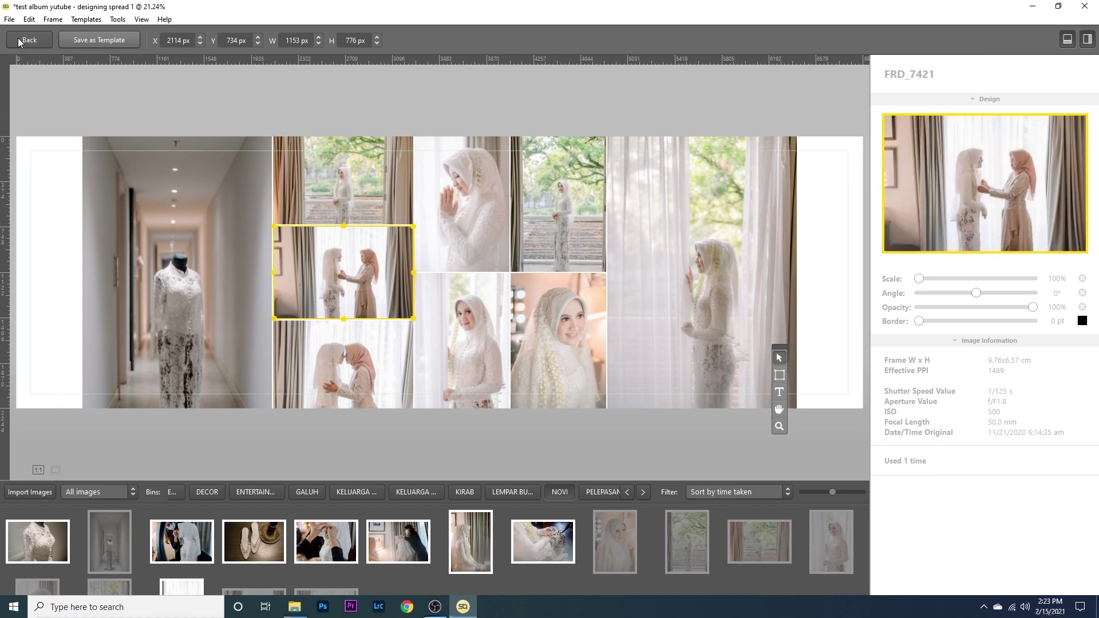
pyautogui.click(26, 40)
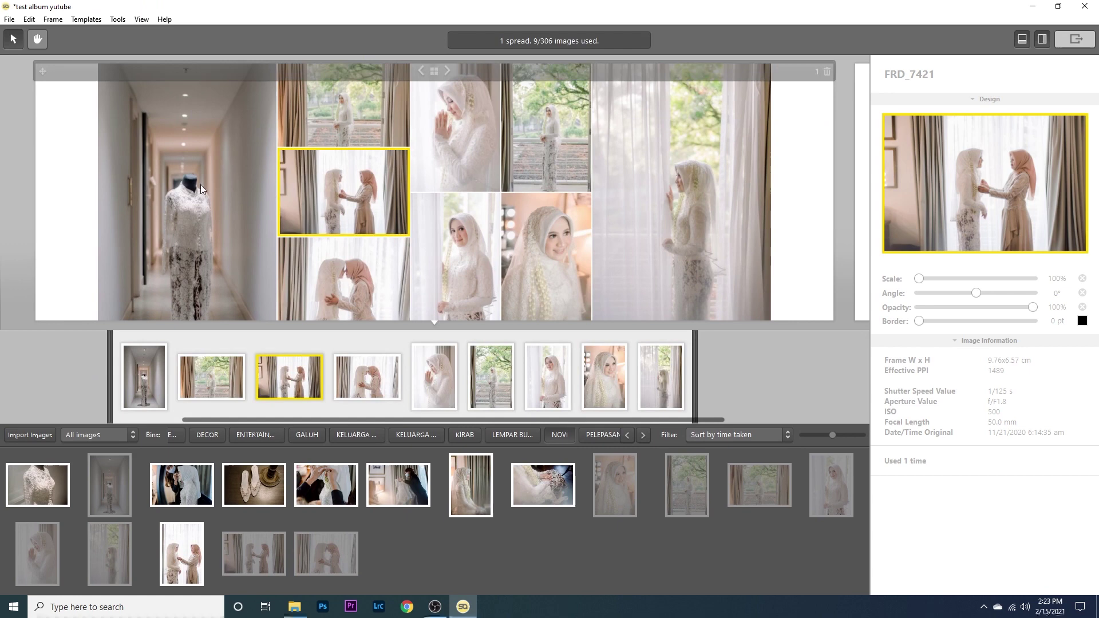
pyautogui.click(546, 131)
pyautogui.click(535, 214)
pyautogui.click(724, 233)
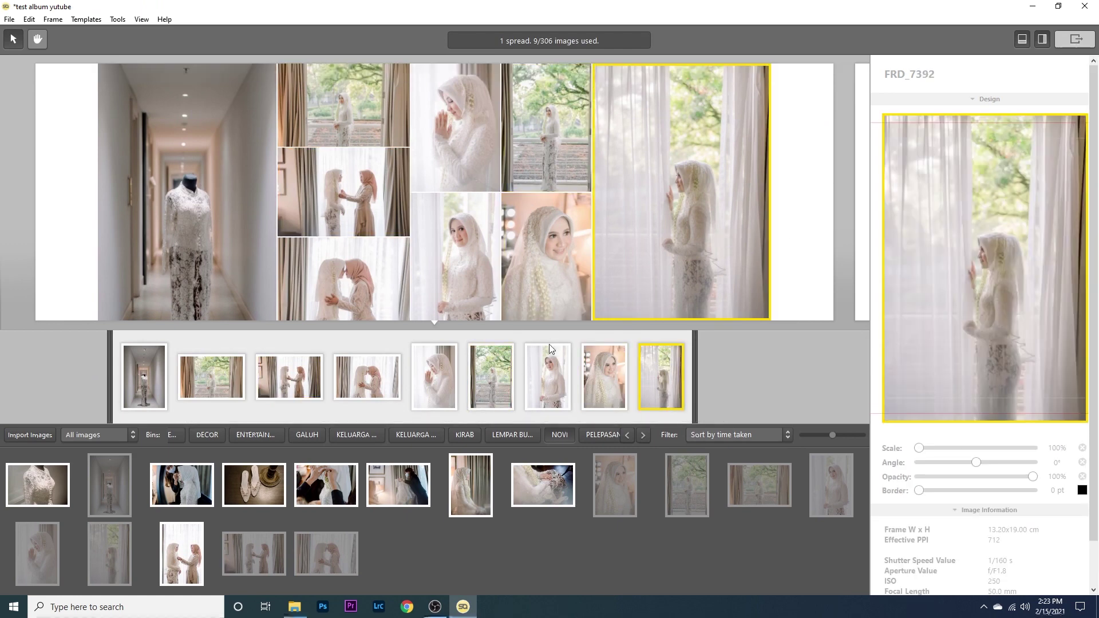
# Open the bin of the groom's getting-ready photos and select photo _ANJ7598
pyautogui.scroll(3, 517, 435)
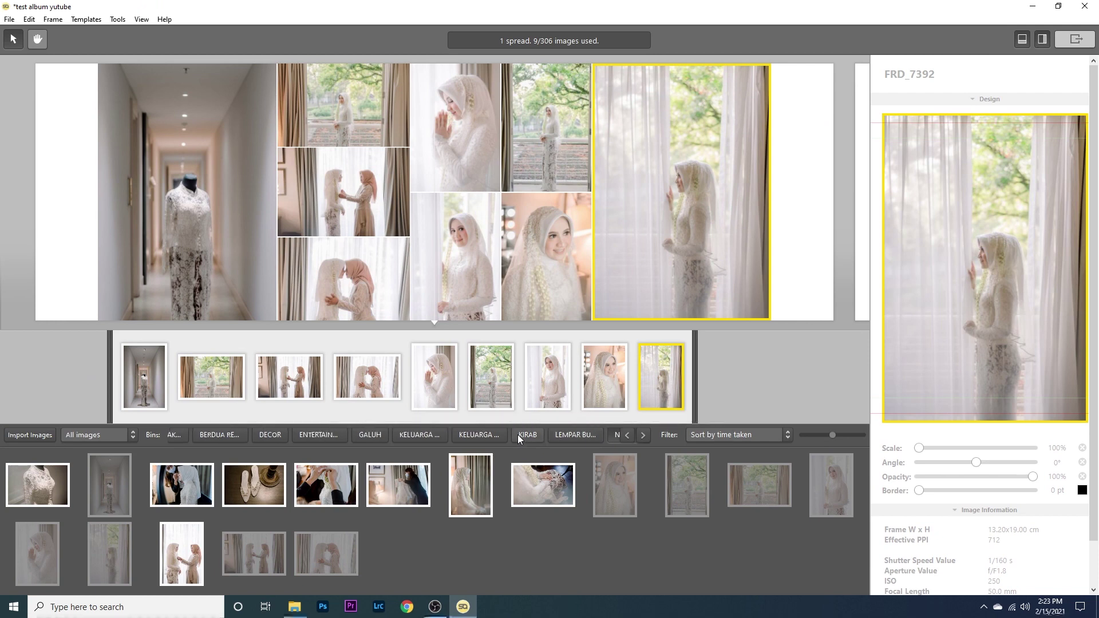
pyautogui.scroll(3, 512, 435)
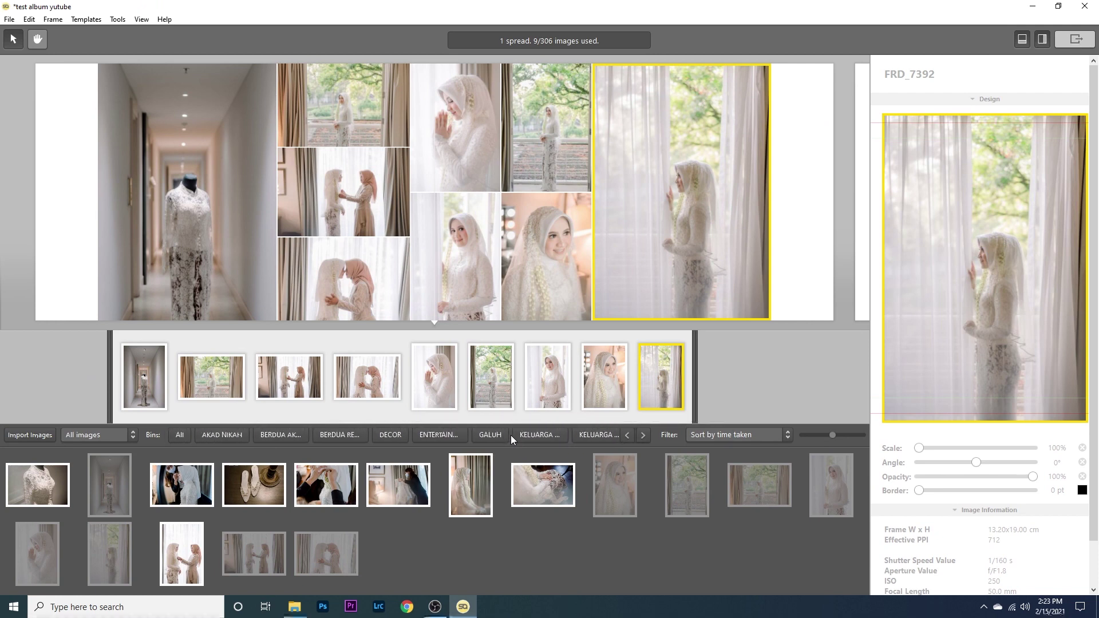
pyautogui.click(495, 435)
pyautogui.click(130, 497)
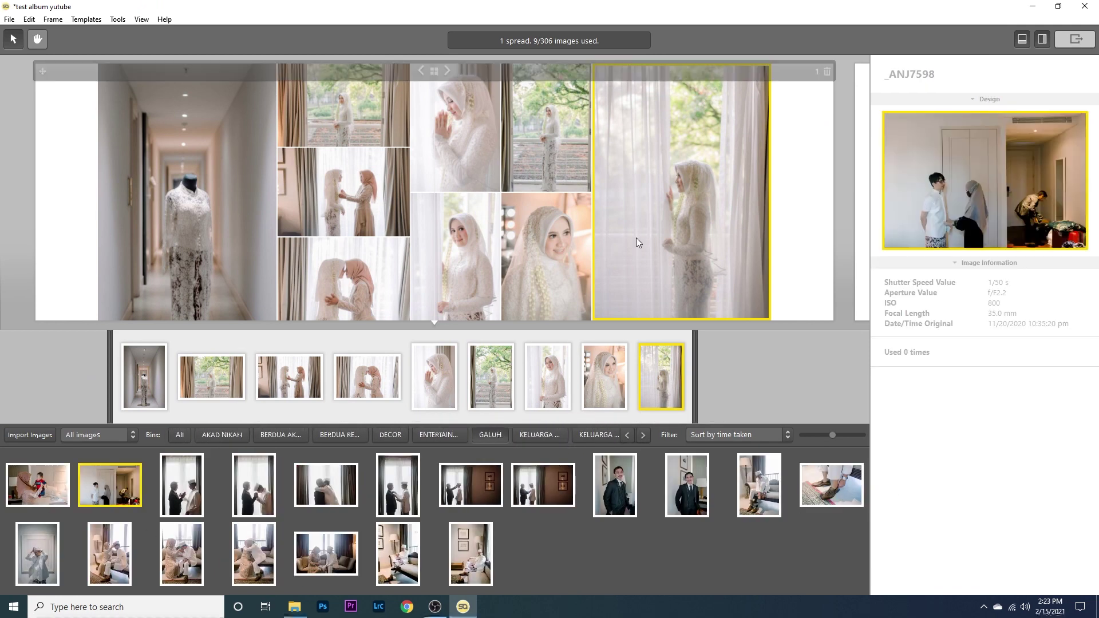
# Create spread 2 from eight groom photos: two sofa portraits, two dark-walled dressing shots, shoe close-up, hand-kissing photo, shoe-fitting portrait and cap-adjusting portrait
pyautogui.scroll(-5, 630, 240)
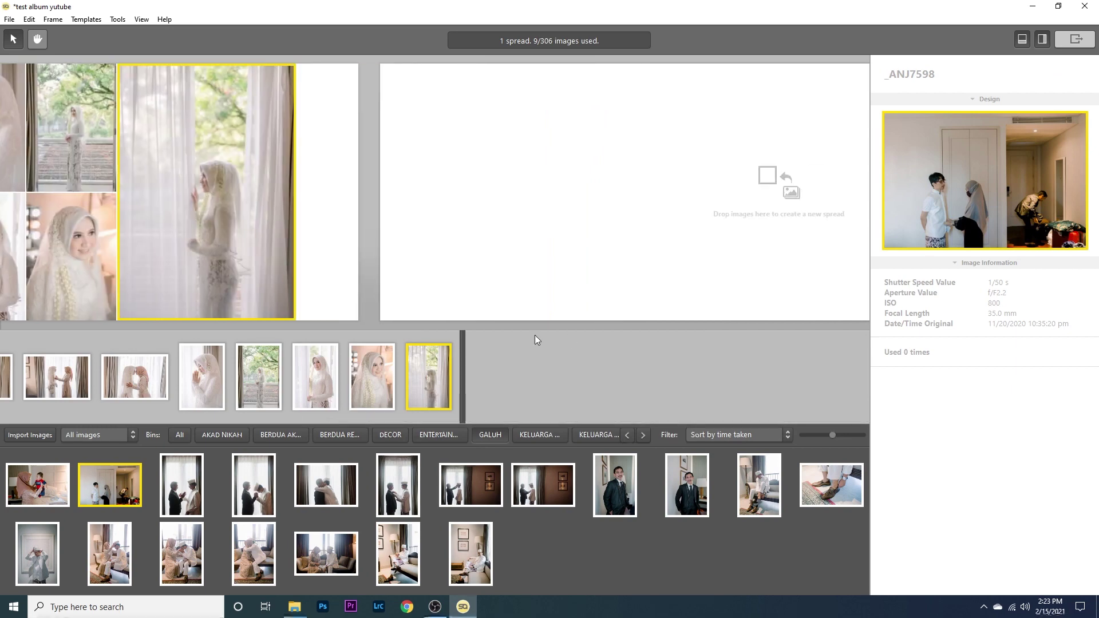
pyautogui.scroll(-2, 527, 265)
pyautogui.scroll(8, 551, 378)
pyautogui.scroll(-6, 593, 256)
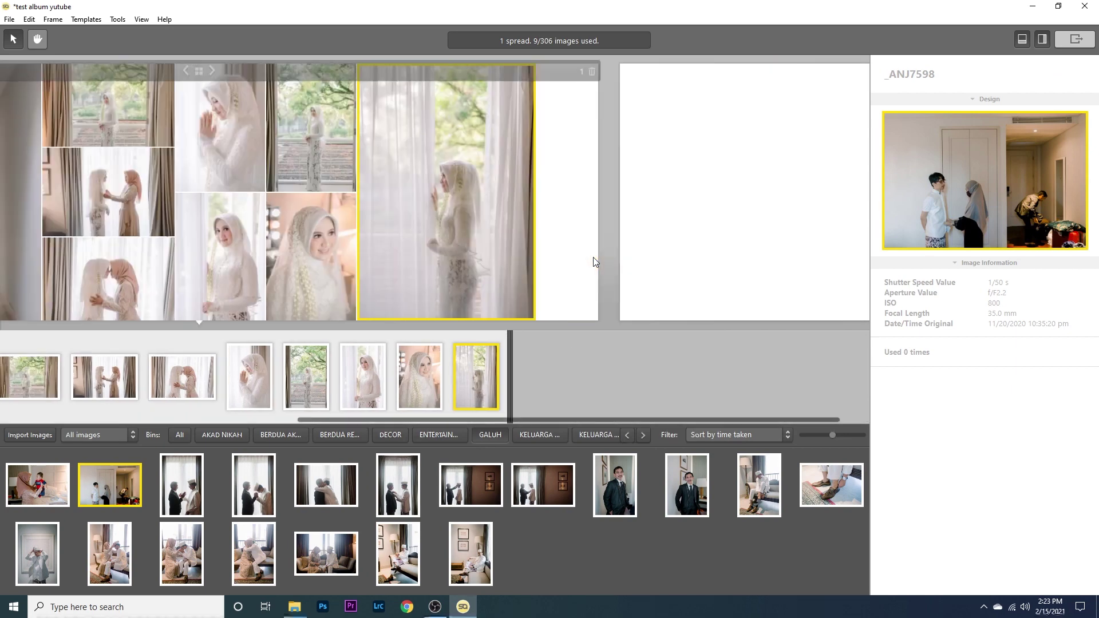
pyautogui.scroll(-1, 598, 263)
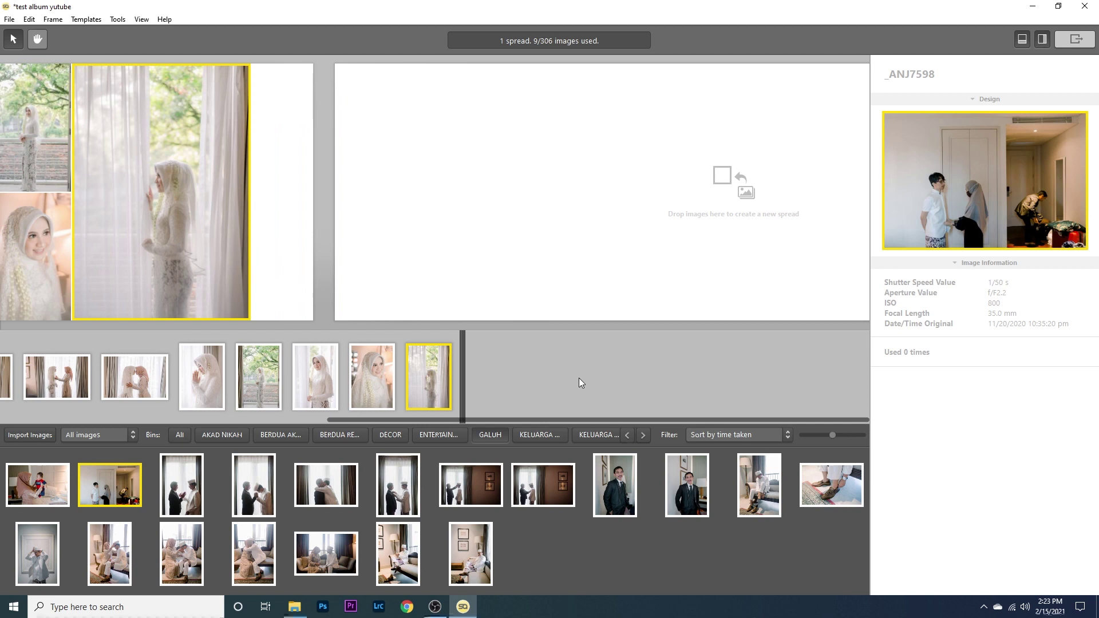
pyautogui.click(414, 558)
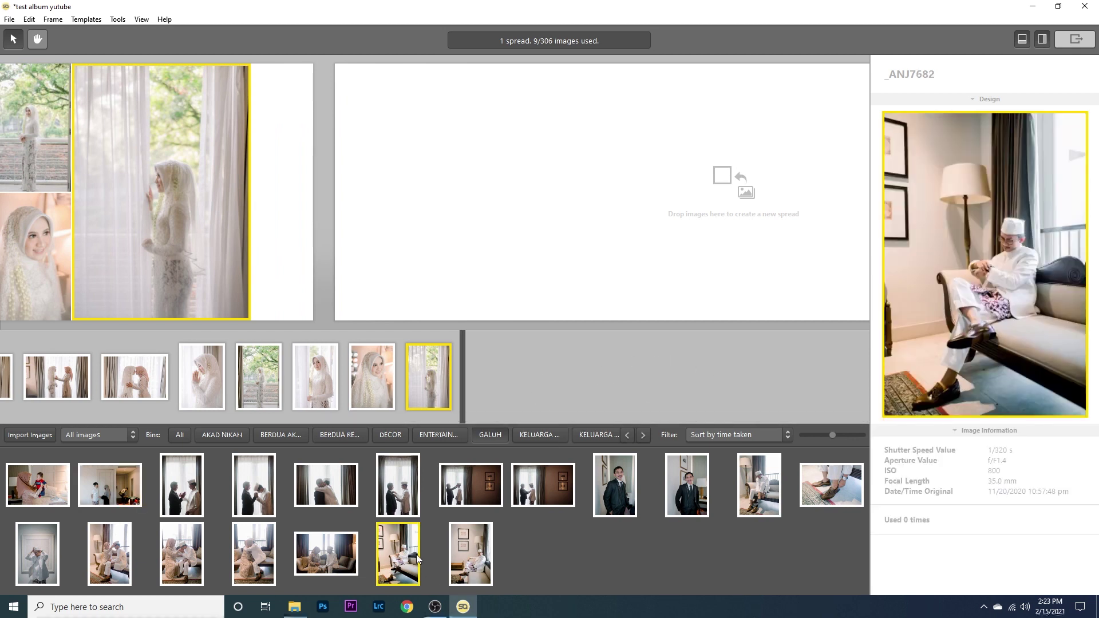
pyautogui.keyDown('ctrl'); pyautogui.click(486, 554); pyautogui.keyUp('ctrl')
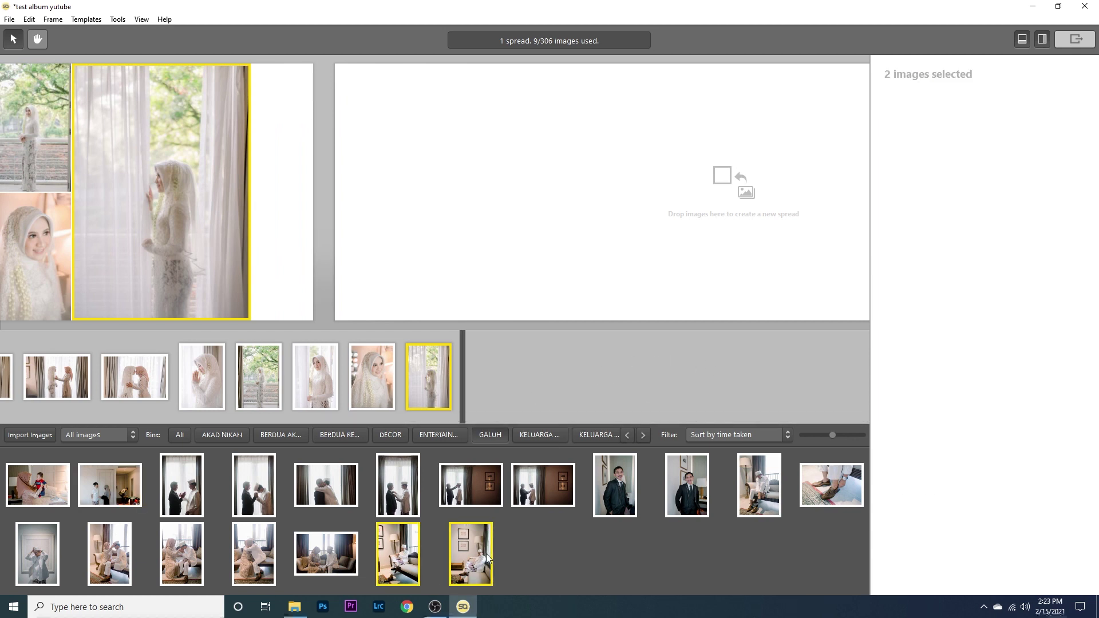
pyautogui.keyDown('ctrl'); pyautogui.click(547, 488); pyautogui.keyUp('ctrl')
pyautogui.keyDown('ctrl'); pyautogui.click(460, 491); pyautogui.keyUp('ctrl')
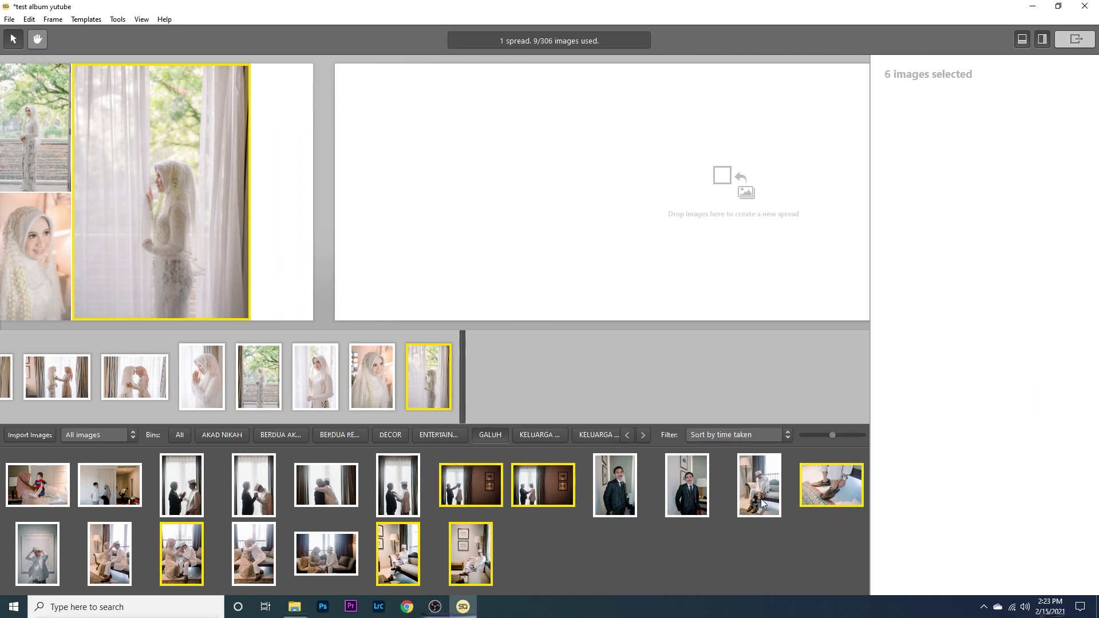
pyautogui.keyDown('ctrl'); pyautogui.click(46, 562); pyautogui.keyUp('ctrl')
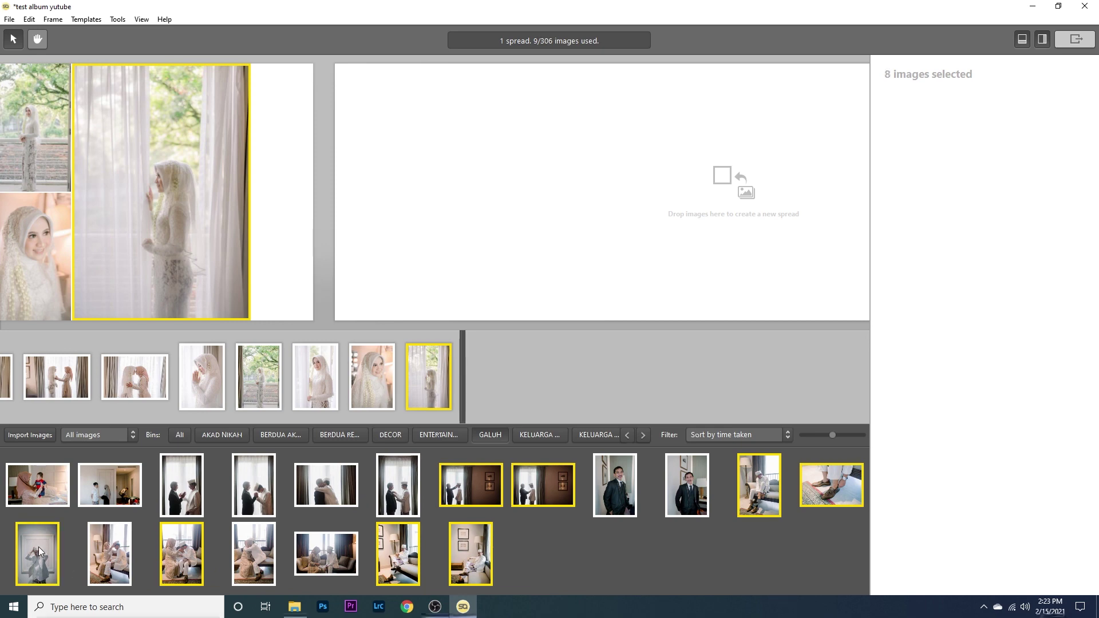
pyautogui.moveTo(43, 551); pyautogui.dragTo(578, 375)
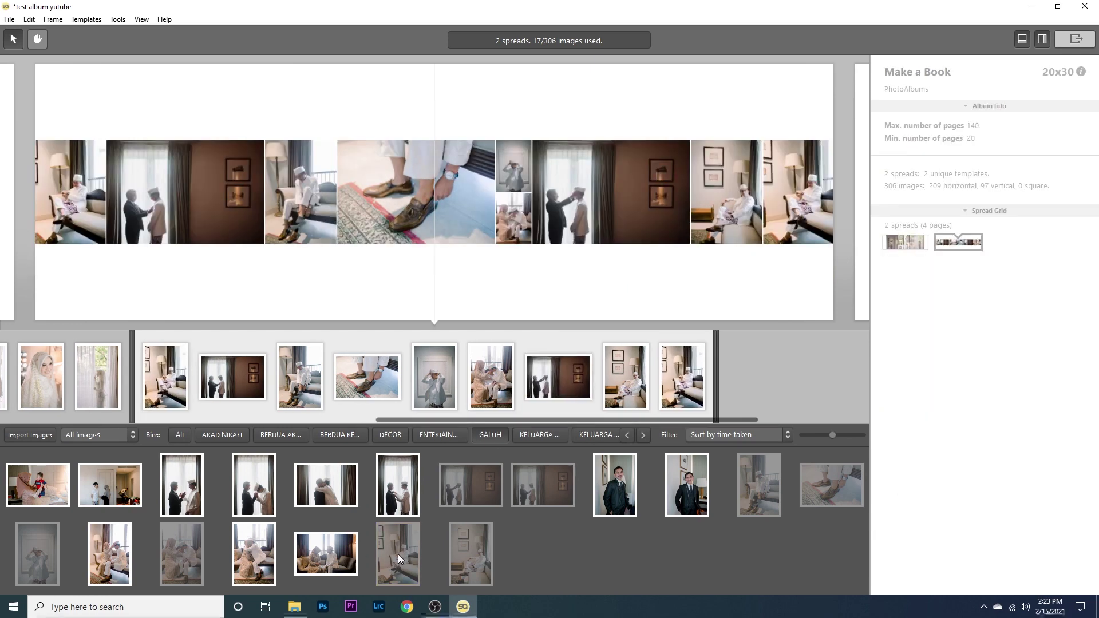
# Add sofa portrait _ANJ7682 to spread 2 a second time and apply the nine-photo template with a tall frame at each end
pyautogui.moveTo(397, 554); pyautogui.dragTo(450, 389)
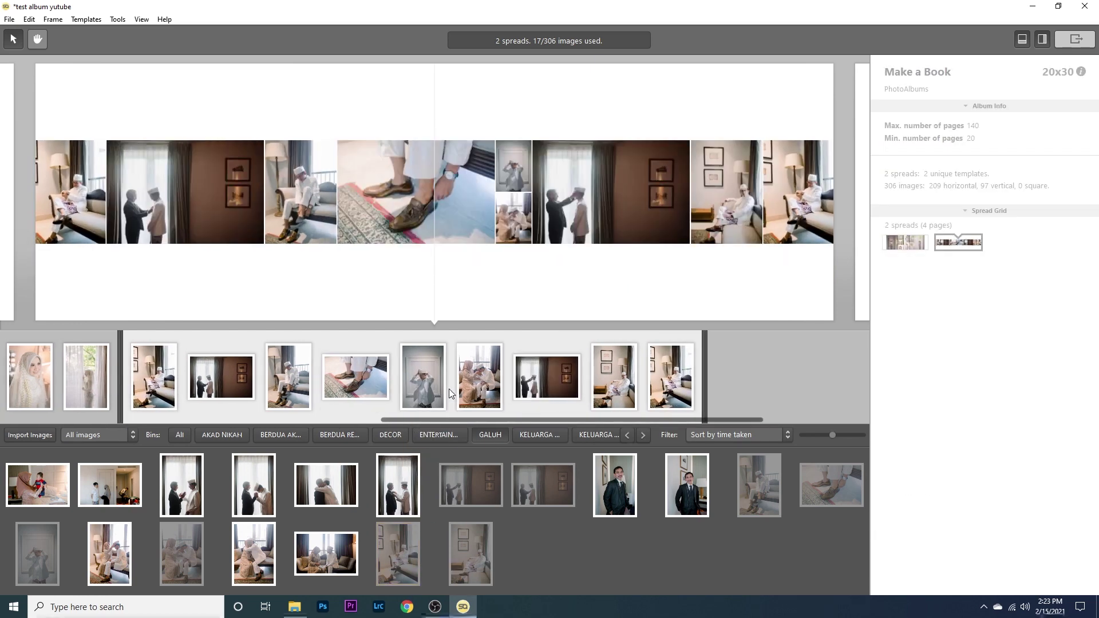
pyautogui.click(393, 568)
pyautogui.click(458, 555)
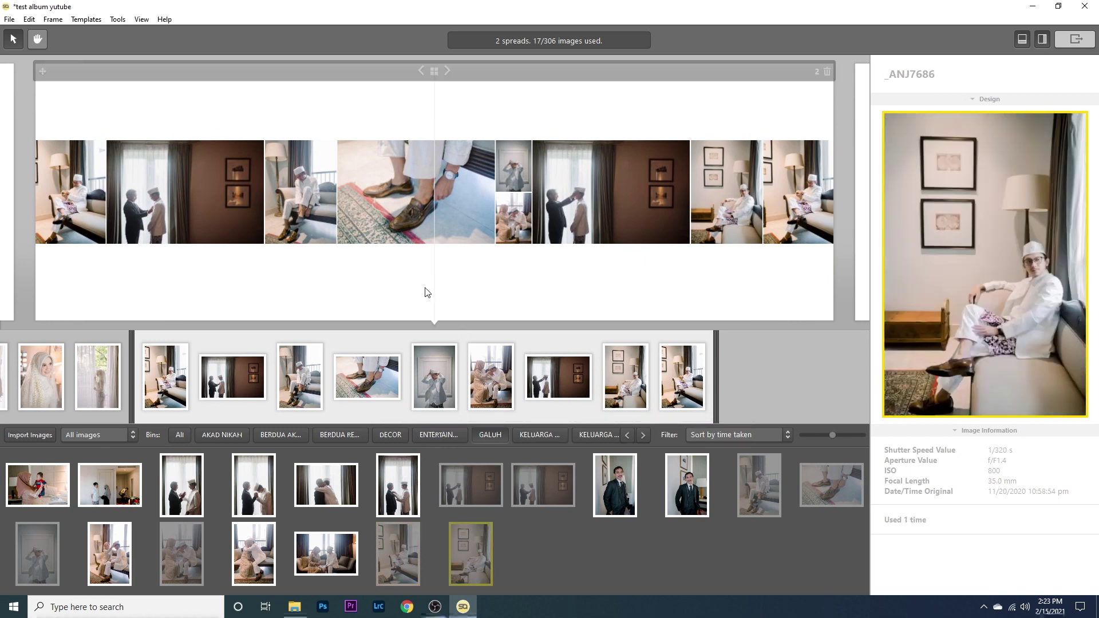
pyautogui.click(434, 71)
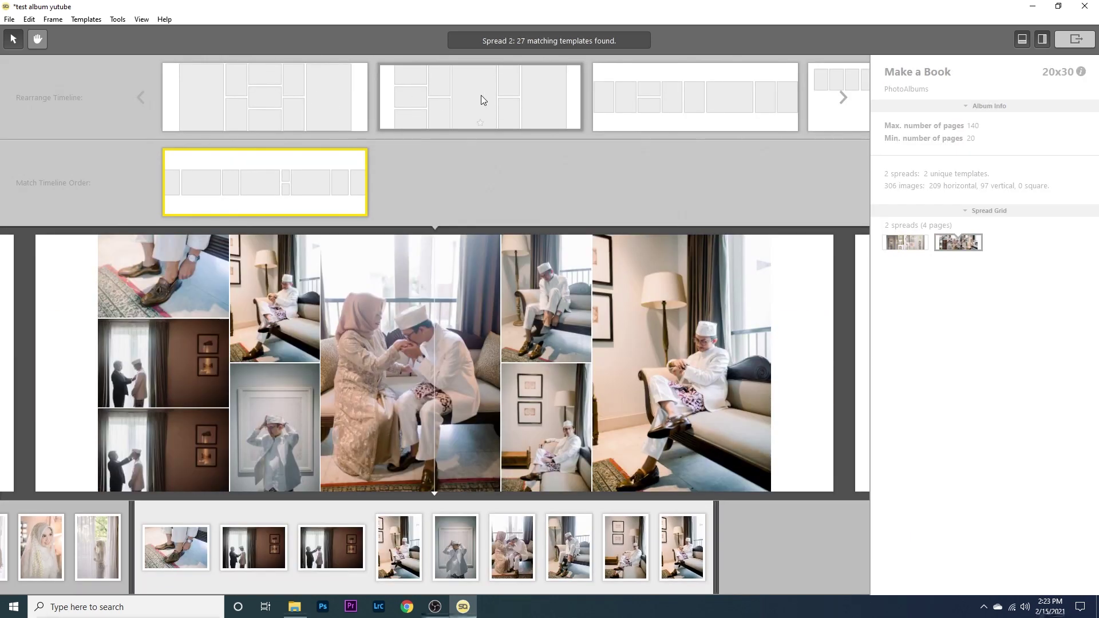
pyautogui.click(317, 89)
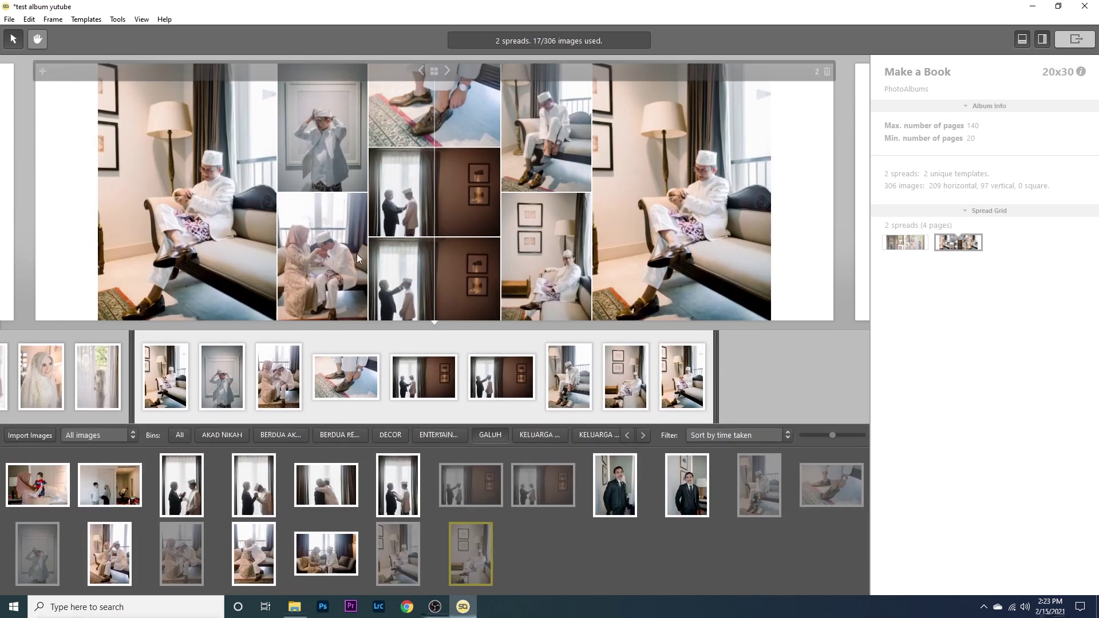
# Swap spread 2's vertical photos so the hand-kissing photo fills the large right-hand frame and the shoe-fitting portrait sits below the cap-adjusting one
pyautogui.click(551, 132)
pyautogui.moveTo(521, 149); pyautogui.dragTo(345, 249)
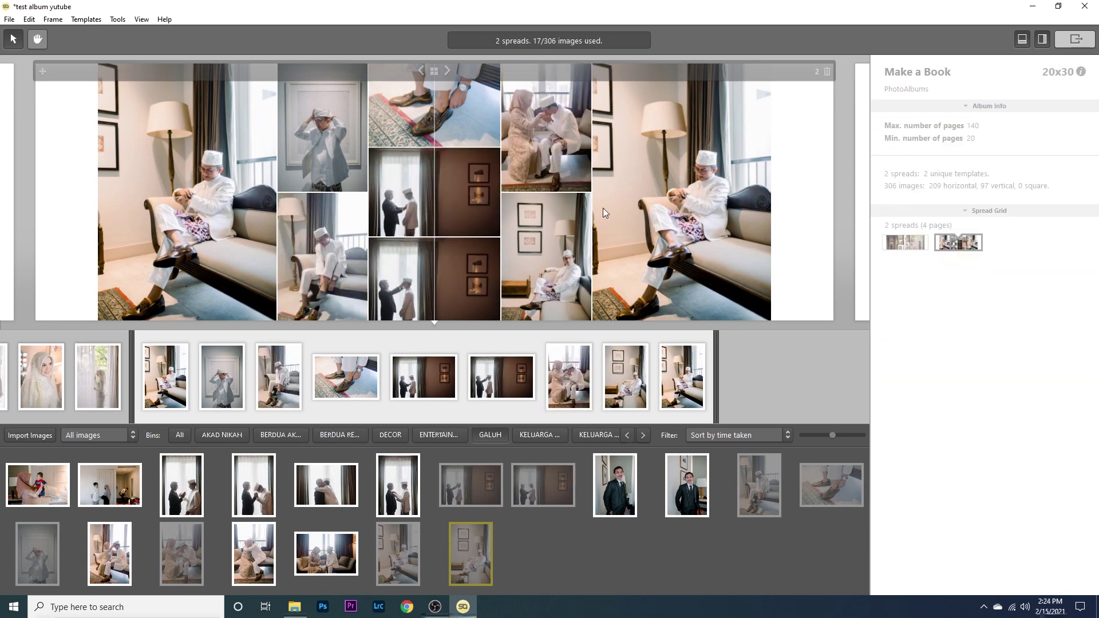
pyautogui.moveTo(559, 277); pyautogui.dragTo(551, 166)
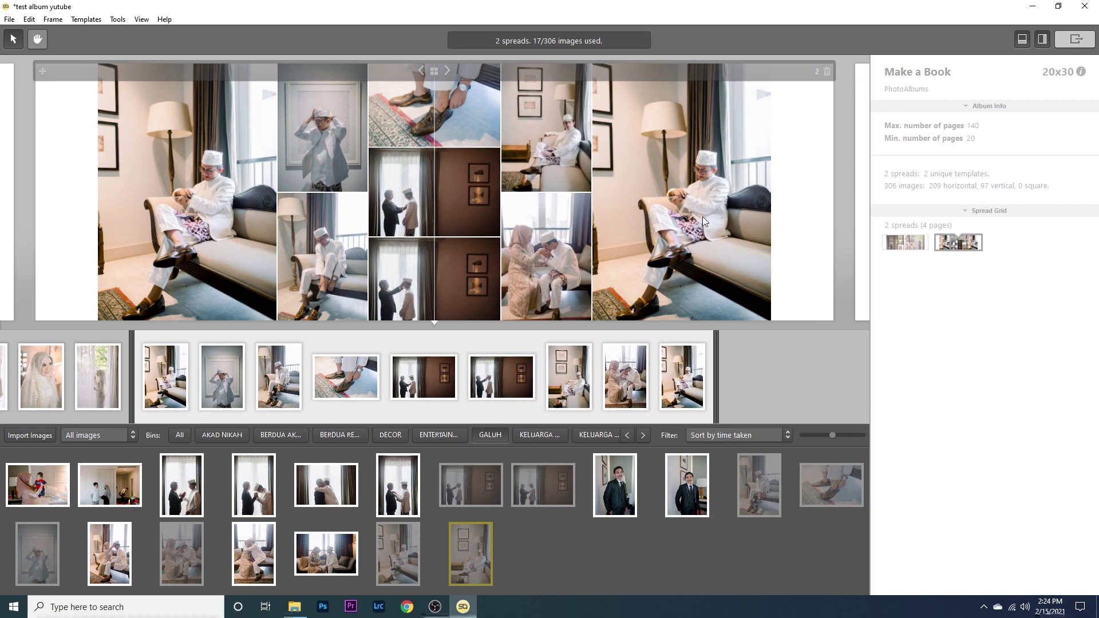
pyautogui.moveTo(704, 214); pyautogui.dragTo(533, 264)
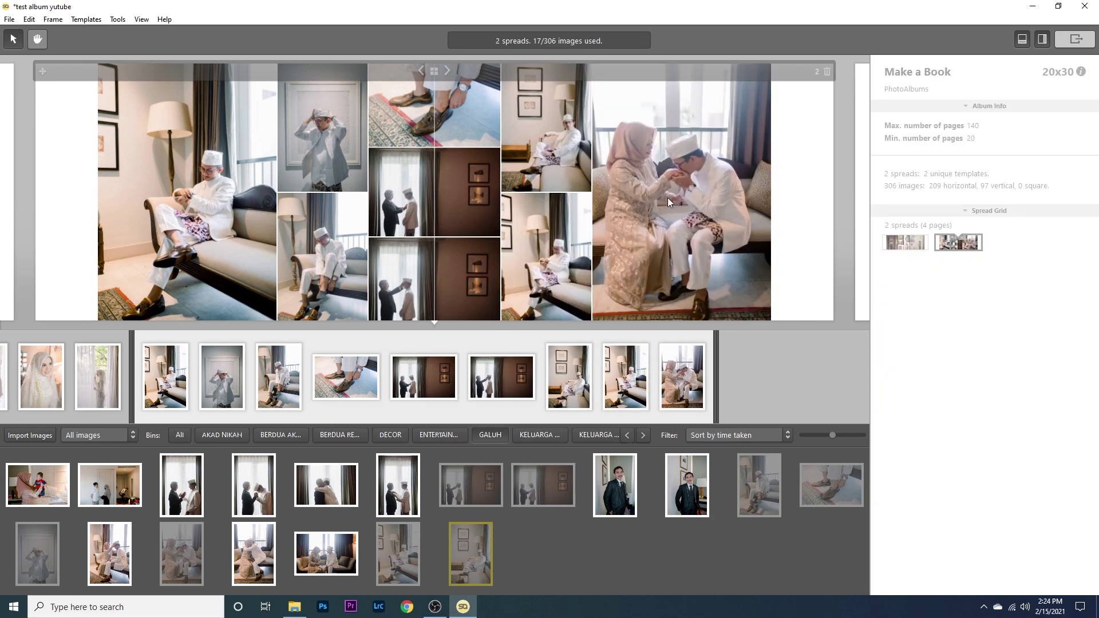
pyautogui.click(447, 104)
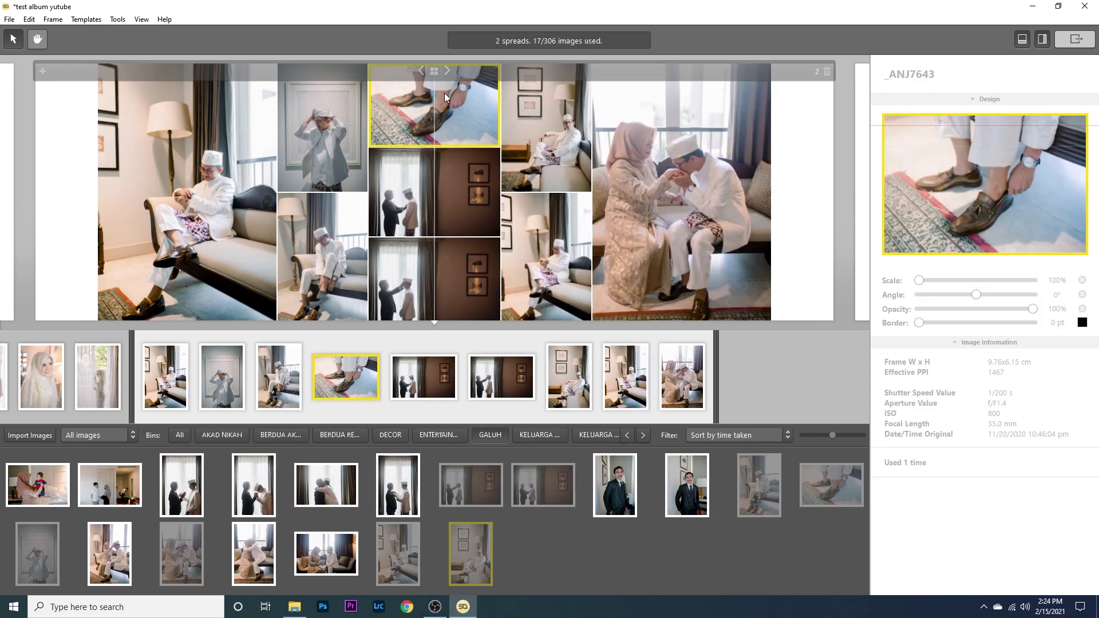
pyautogui.click(169, 167)
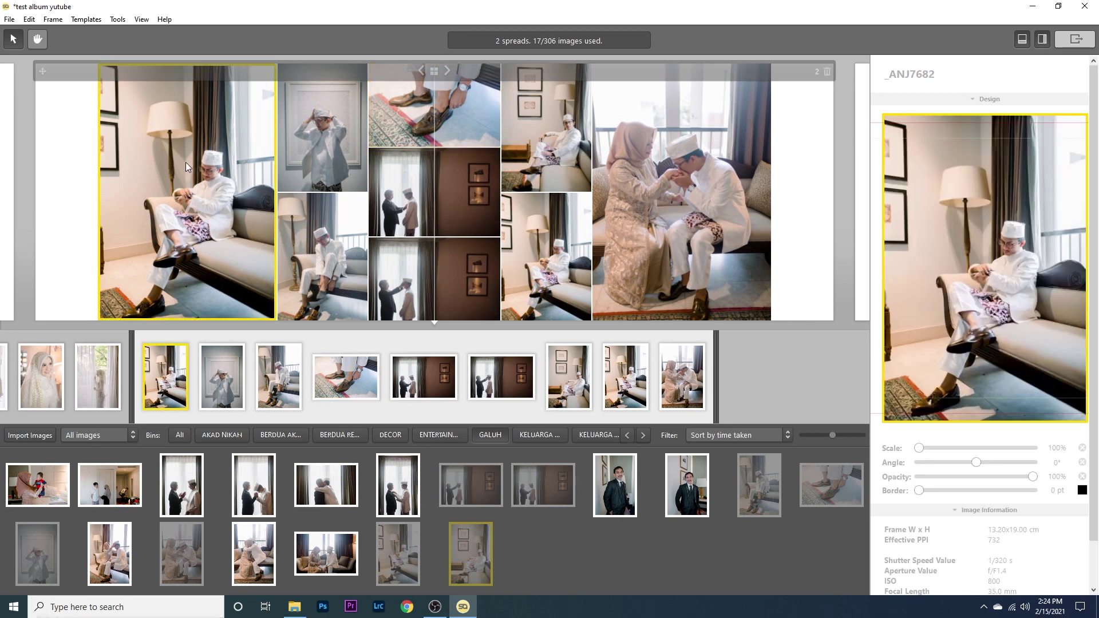
pyautogui.click(734, 201)
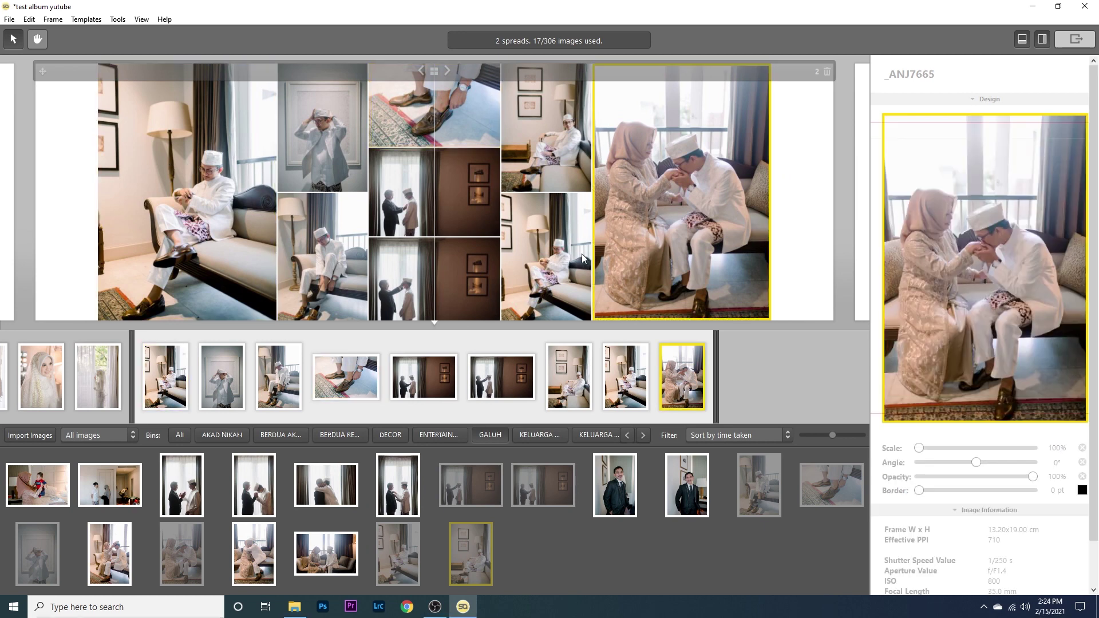
# Open spread 2 for designing, try its widest photo gap and a 0 pt gap, and restore the gap to 2 pt
pyautogui.doubleClick(395, 175)
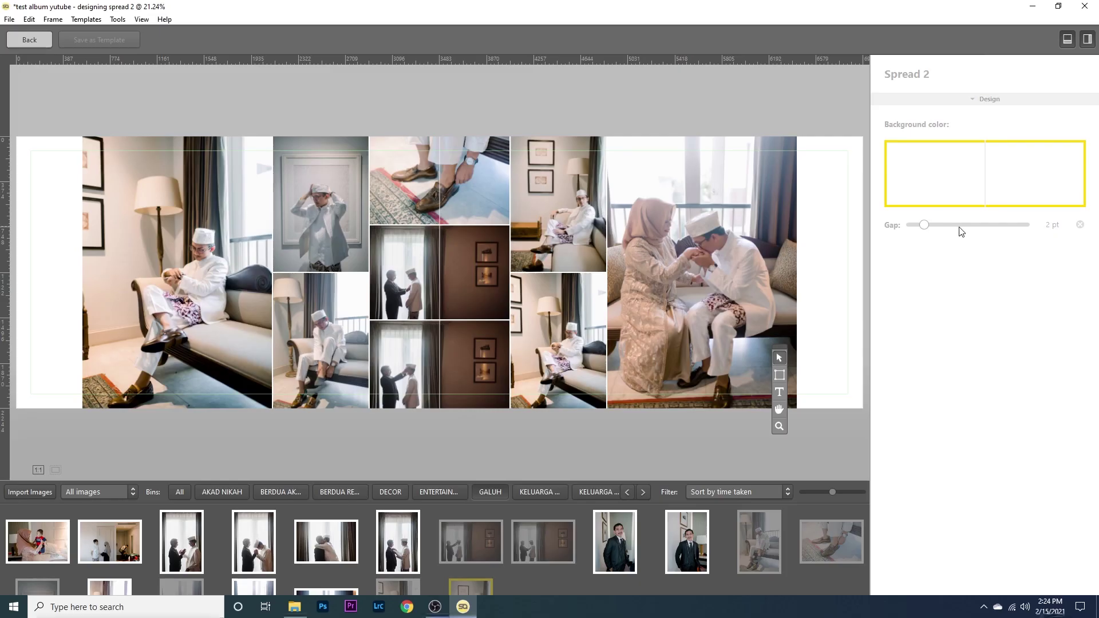
pyautogui.moveTo(962, 228); pyautogui.dragTo(1051, 229)
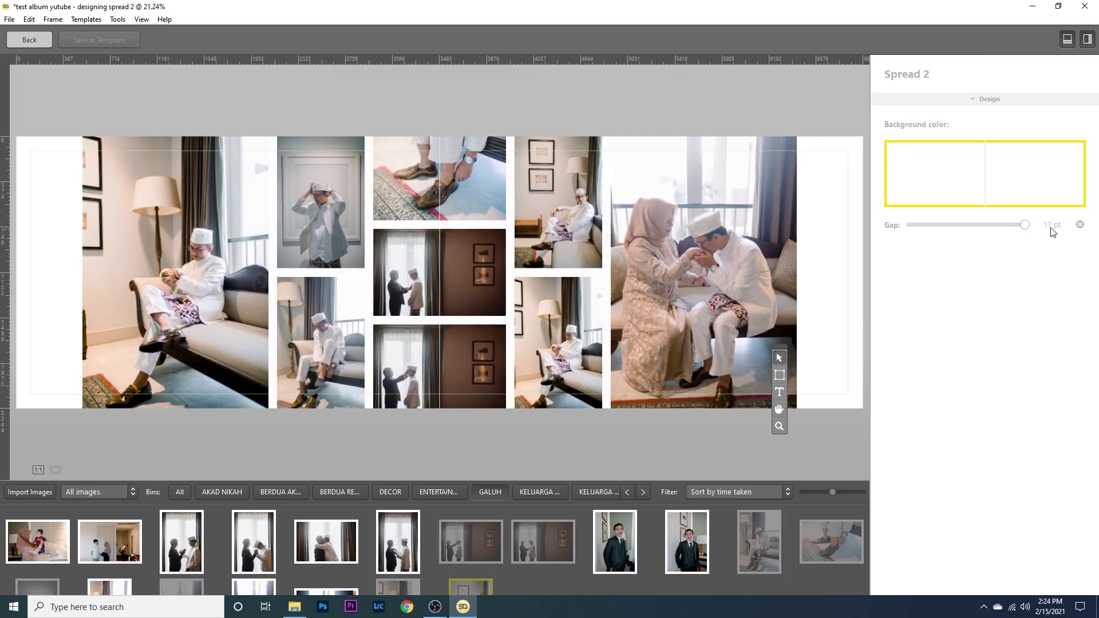
pyautogui.moveTo(1025, 226); pyautogui.dragTo(929, 242)
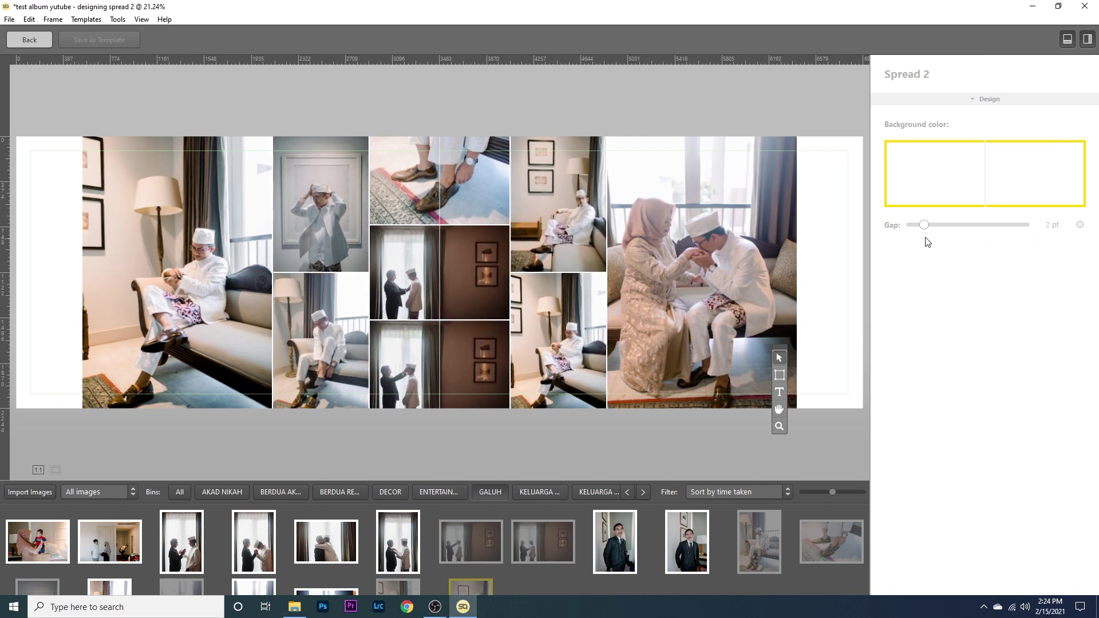
pyautogui.moveTo(922, 229); pyautogui.dragTo(907, 230)
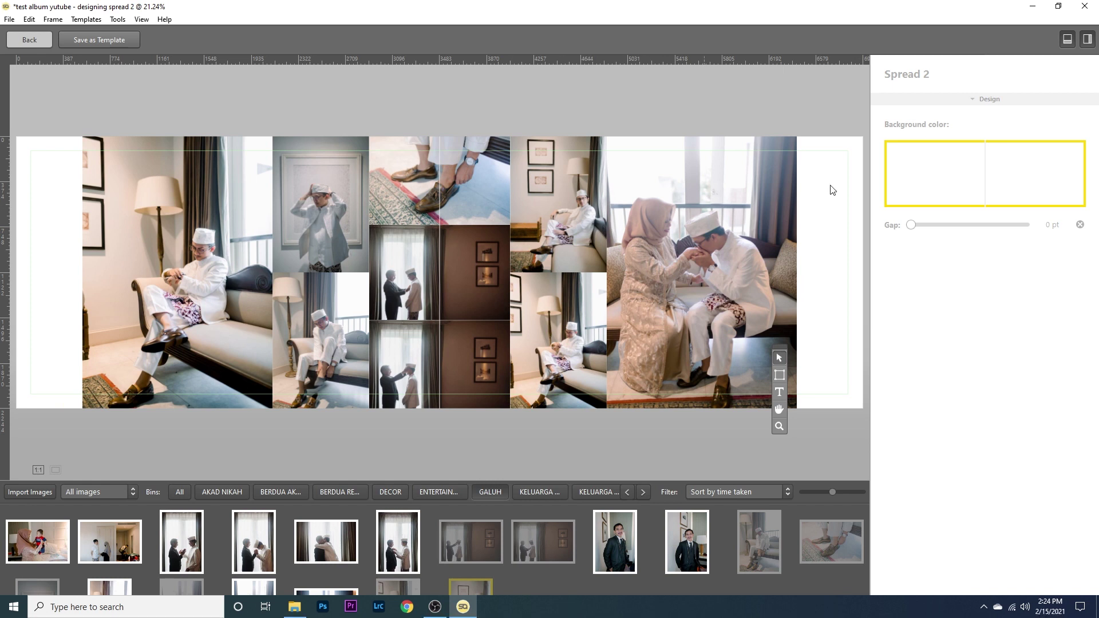
pyautogui.moveTo(922, 228); pyautogui.dragTo(927, 229)
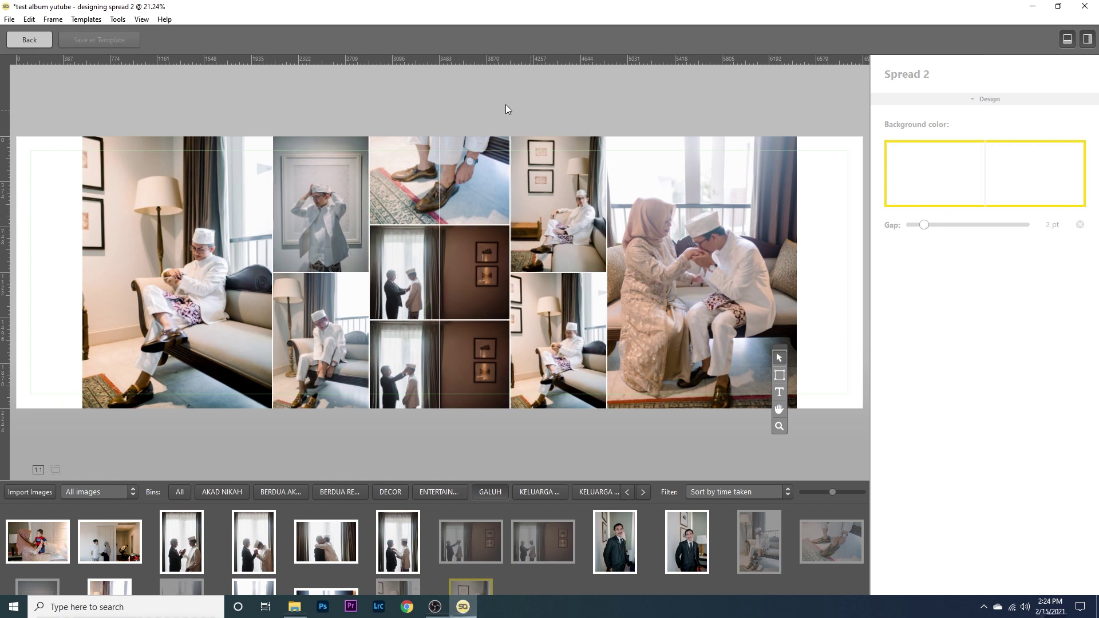
pyautogui.click(29, 40)
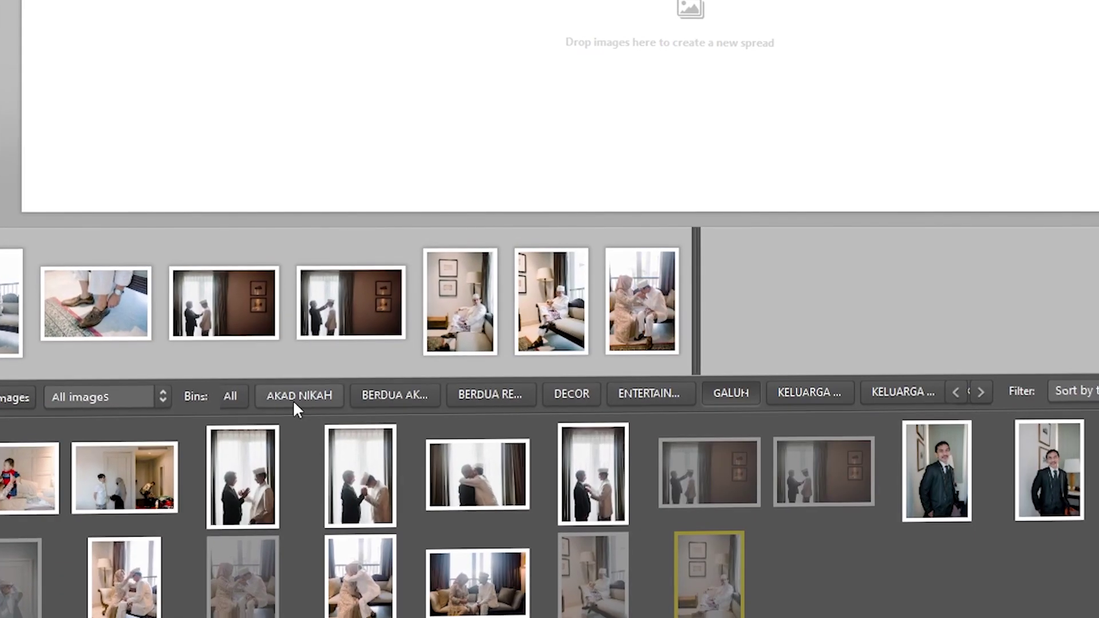
# Open the AKAD NIKAH bin and look through its ceremony photos for the next spread
pyautogui.click(221, 434)
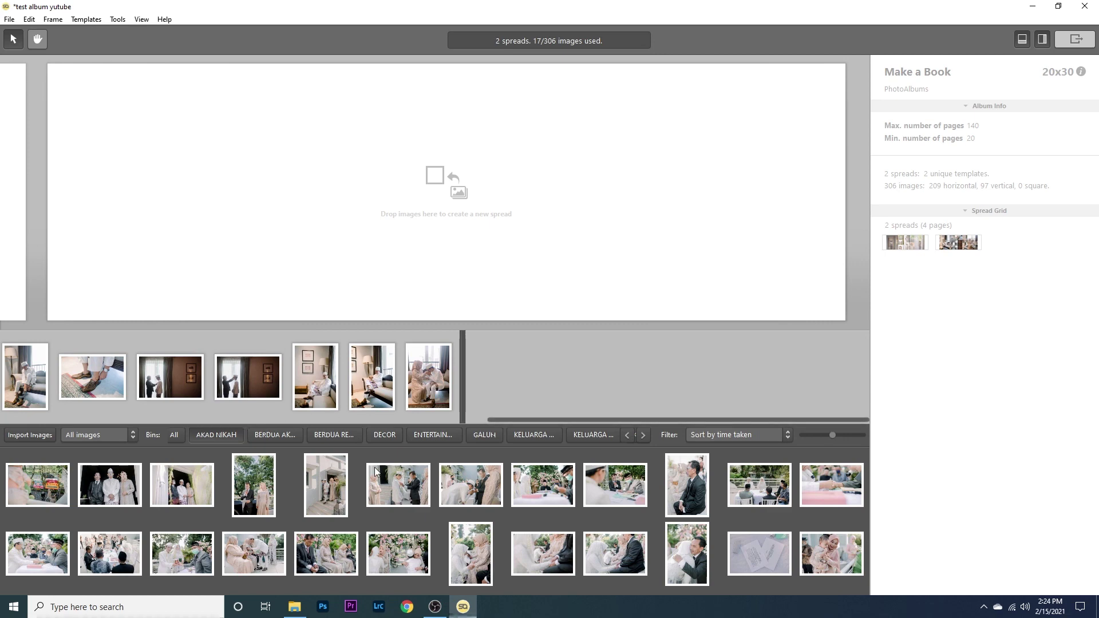
pyautogui.scroll(-1, 362, 490)
pyautogui.scroll(-1, 426, 538)
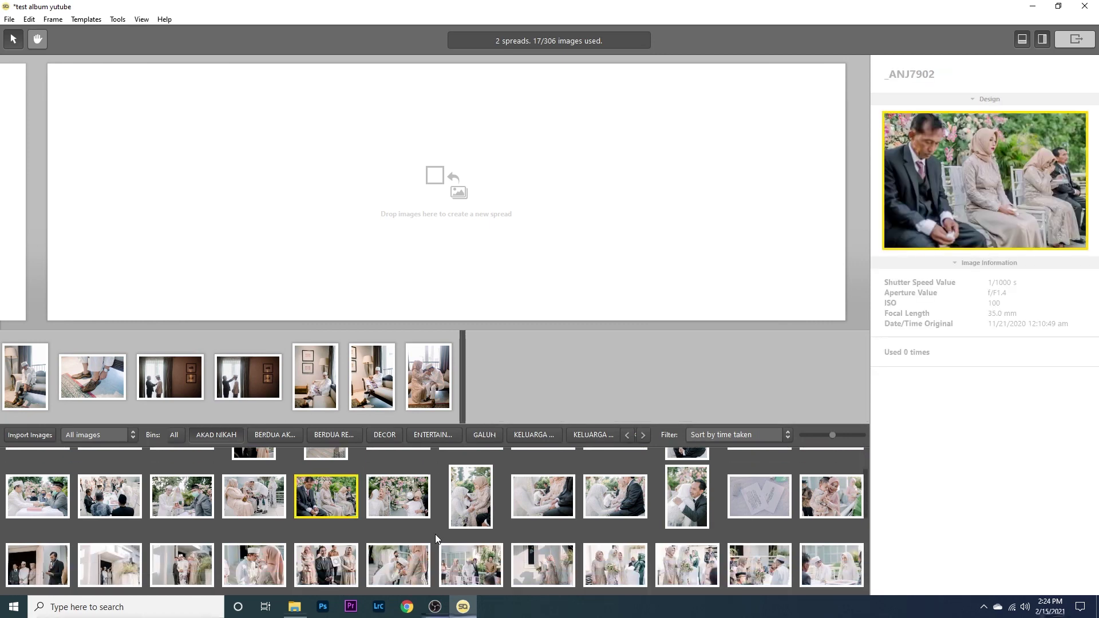
pyautogui.click(421, 504)
pyautogui.scroll(2, 425, 515)
pyautogui.click(551, 487)
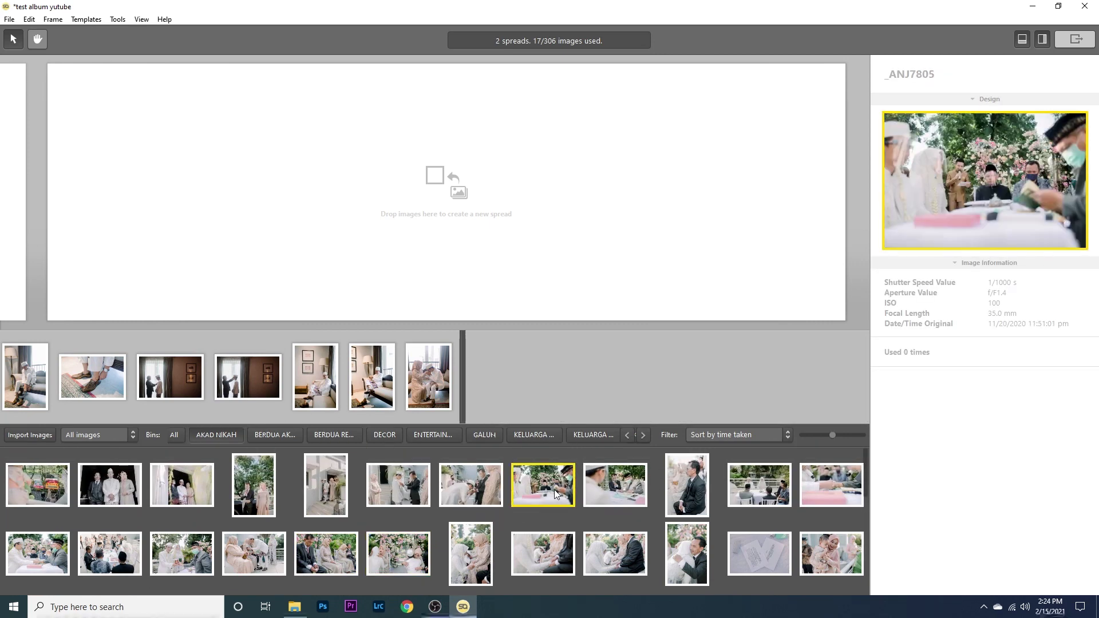
pyautogui.scroll(-3, 558, 503)
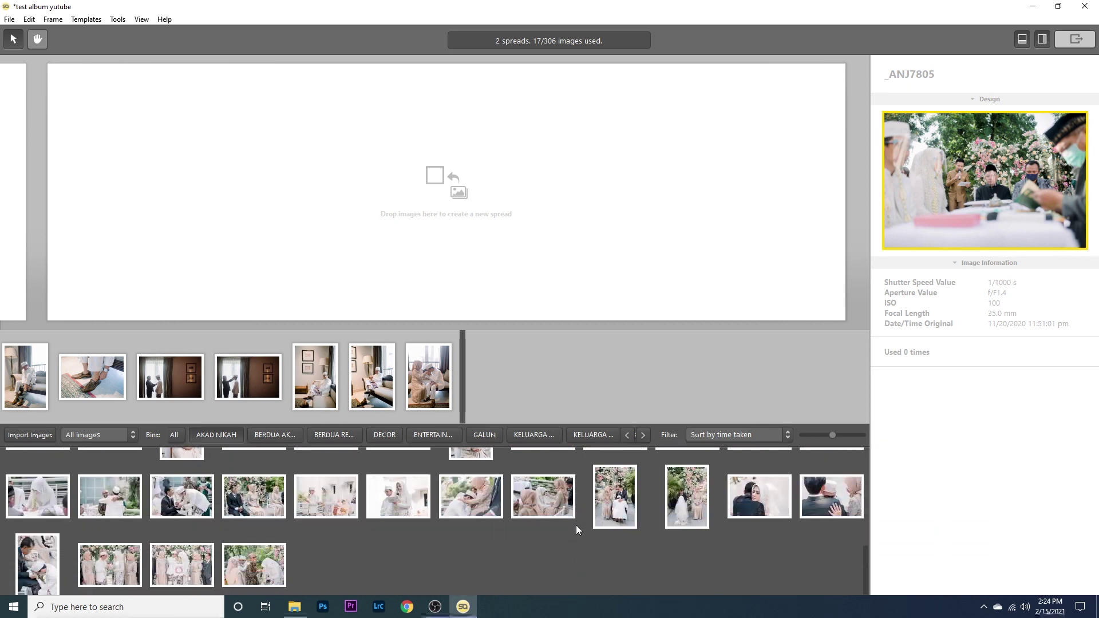
pyautogui.scroll(2, 462, 509)
# Select six signing-table photos from the AKAD NIKAH bin, plus a hand-kissing photo and the bride's bouquet group photo
pyautogui.click(679, 523)
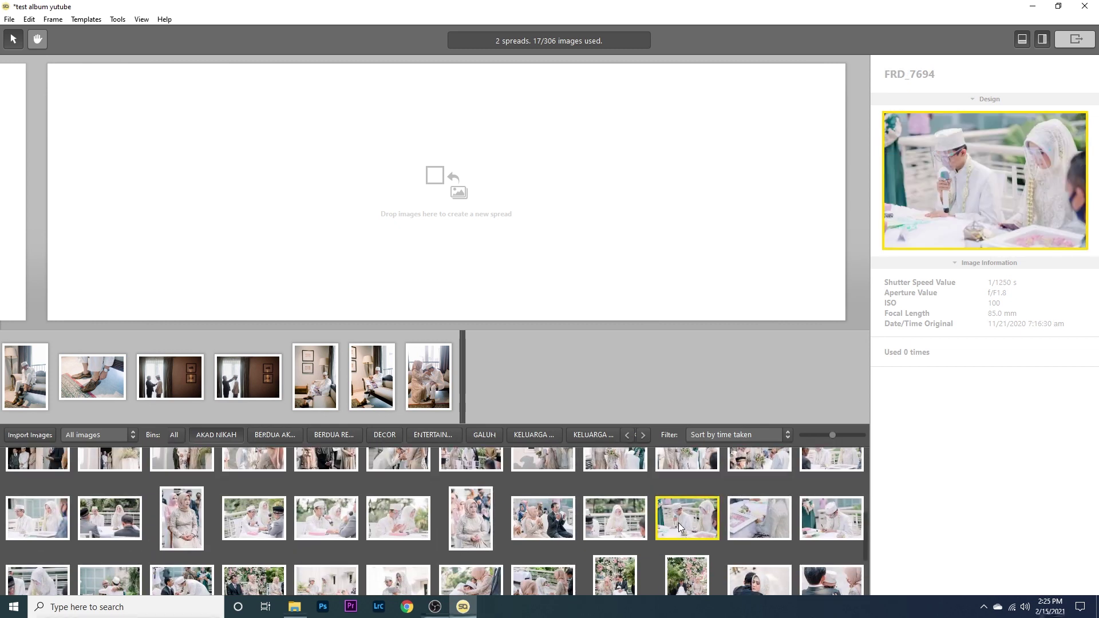
pyautogui.keyDown('ctrl'); pyautogui.click(834, 523); pyautogui.keyUp('ctrl')
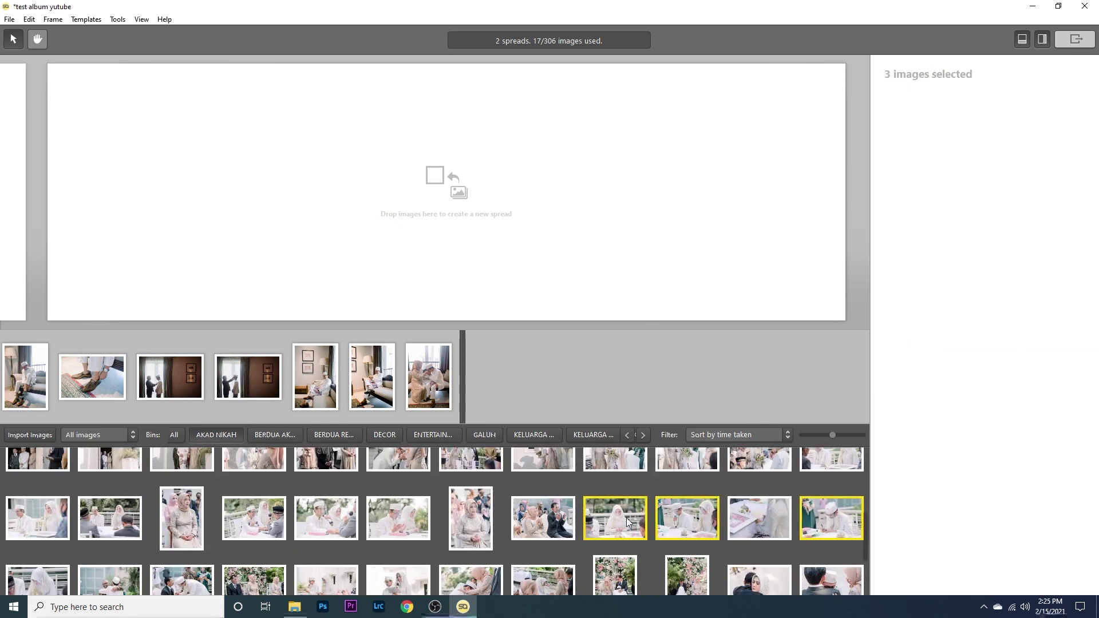
pyautogui.keyDown('ctrl'); pyautogui.click(311, 518); pyautogui.keyUp('ctrl')
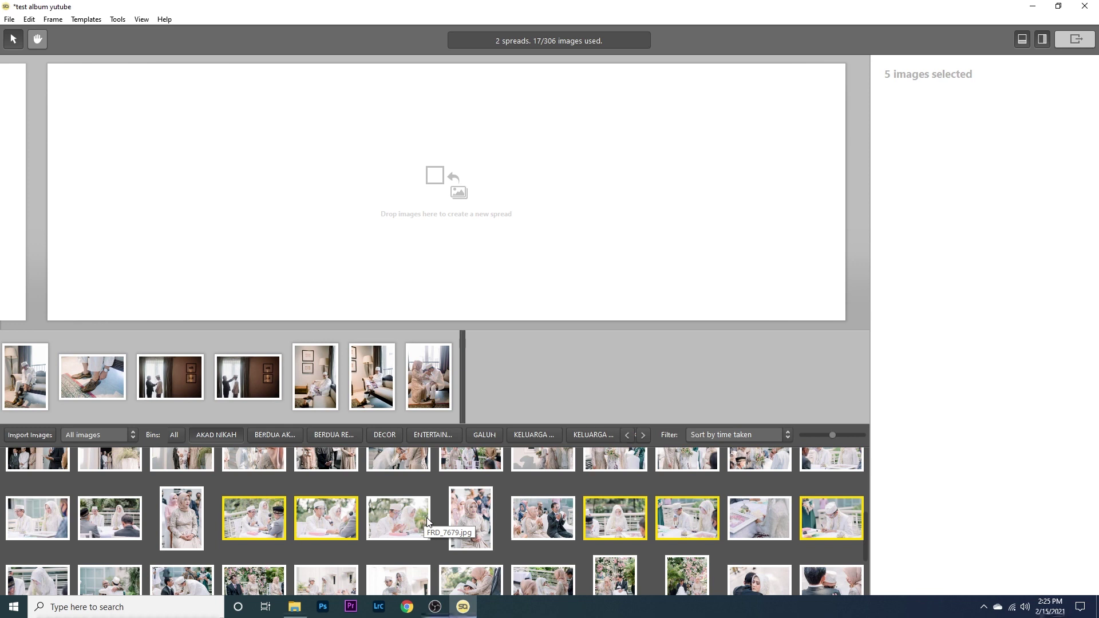
pyautogui.keyDown('ctrl'); pyautogui.click(402, 540); pyautogui.keyUp('ctrl')
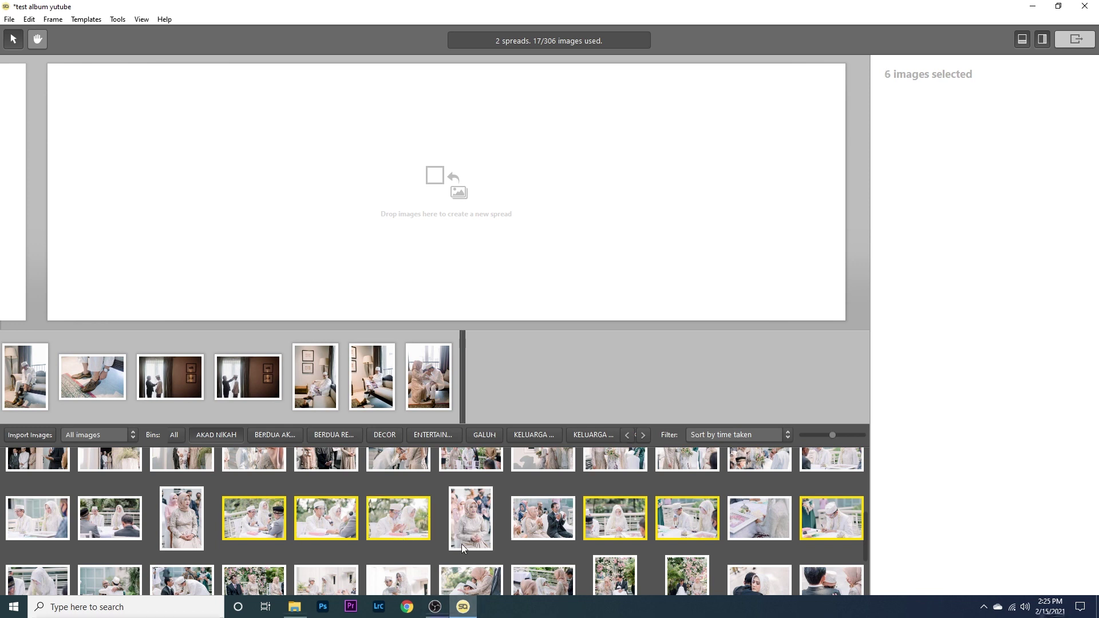
pyautogui.scroll(1, 462, 544)
pyautogui.scroll(1, 463, 547)
pyautogui.keyDown('ctrl'); pyautogui.click(399, 520); pyautogui.keyUp('ctrl')
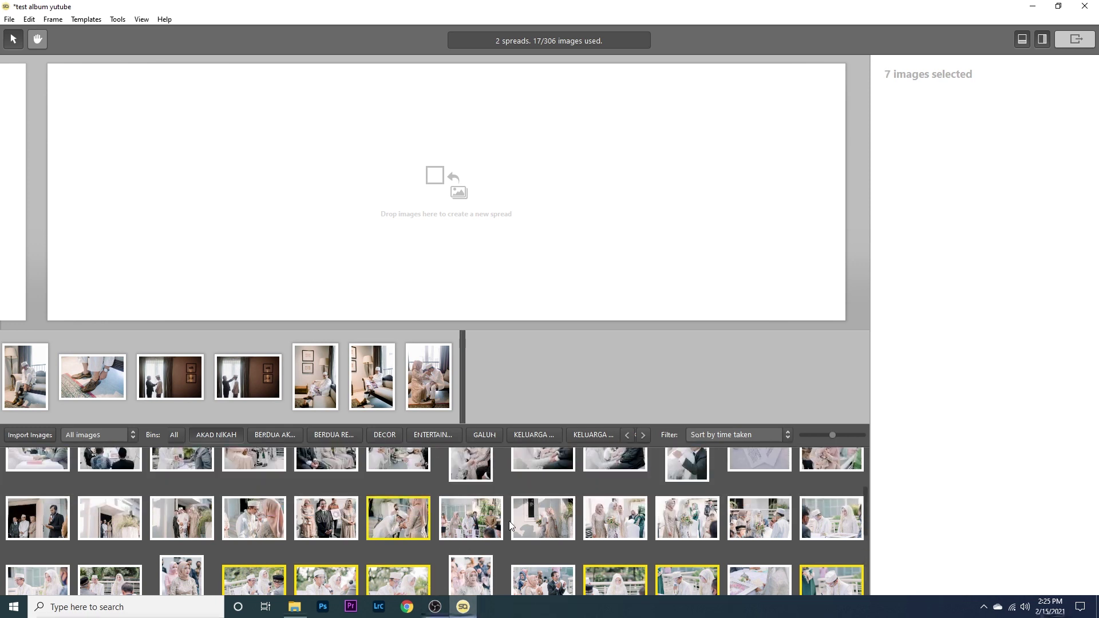
pyautogui.keyDown('ctrl'); pyautogui.click(611, 521); pyautogui.keyUp('ctrl')
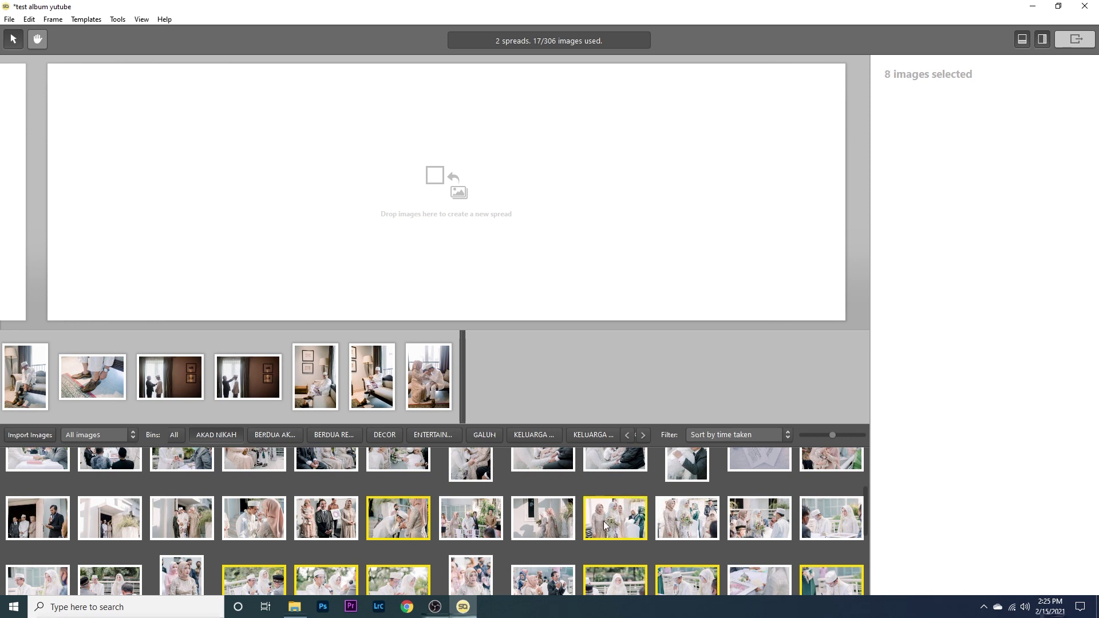
# Add _ANJ7750, the hand-kissing photo beside it and the couple's document photo to the selection, and create spread 3 from all eleven
pyautogui.scroll(3, 514, 508)
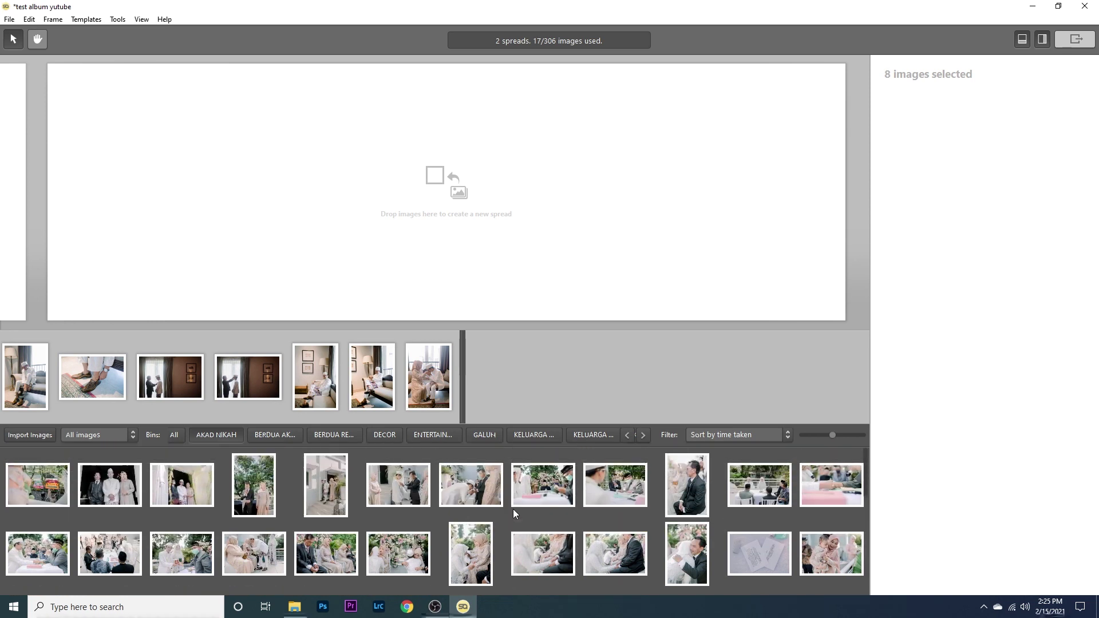
pyautogui.keyDown('ctrl'); pyautogui.click(178, 562); pyautogui.keyUp('ctrl')
pyautogui.keyDown('ctrl'); pyautogui.click(476, 500); pyautogui.keyUp('ctrl')
pyautogui.keyDown('ctrl'); pyautogui.click(408, 489); pyautogui.keyUp('ctrl')
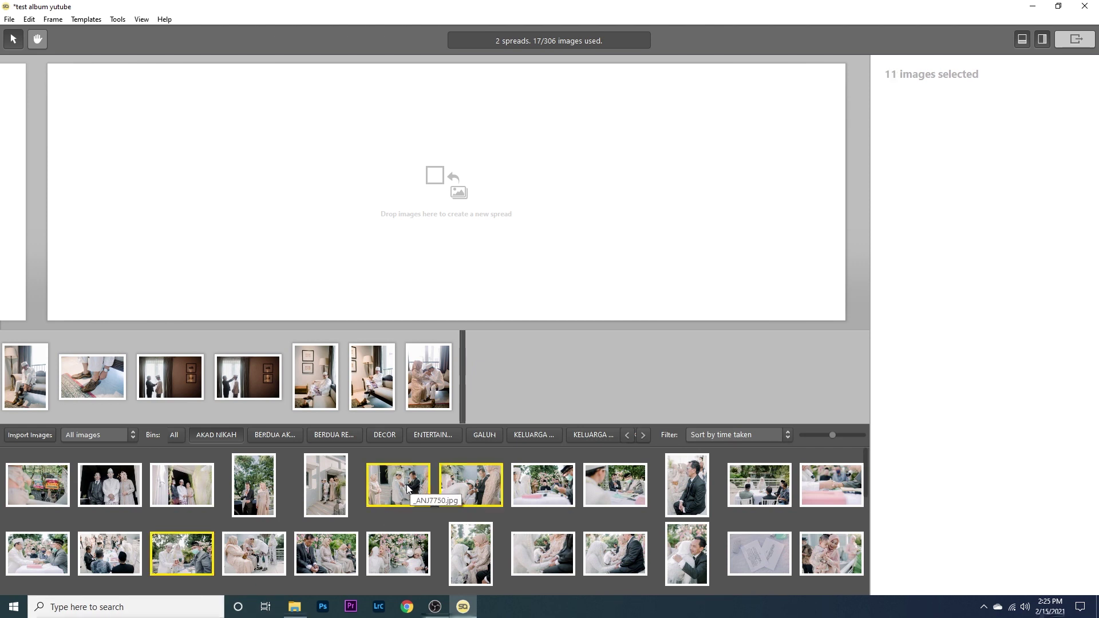
pyautogui.moveTo(458, 476); pyautogui.dragTo(622, 352)
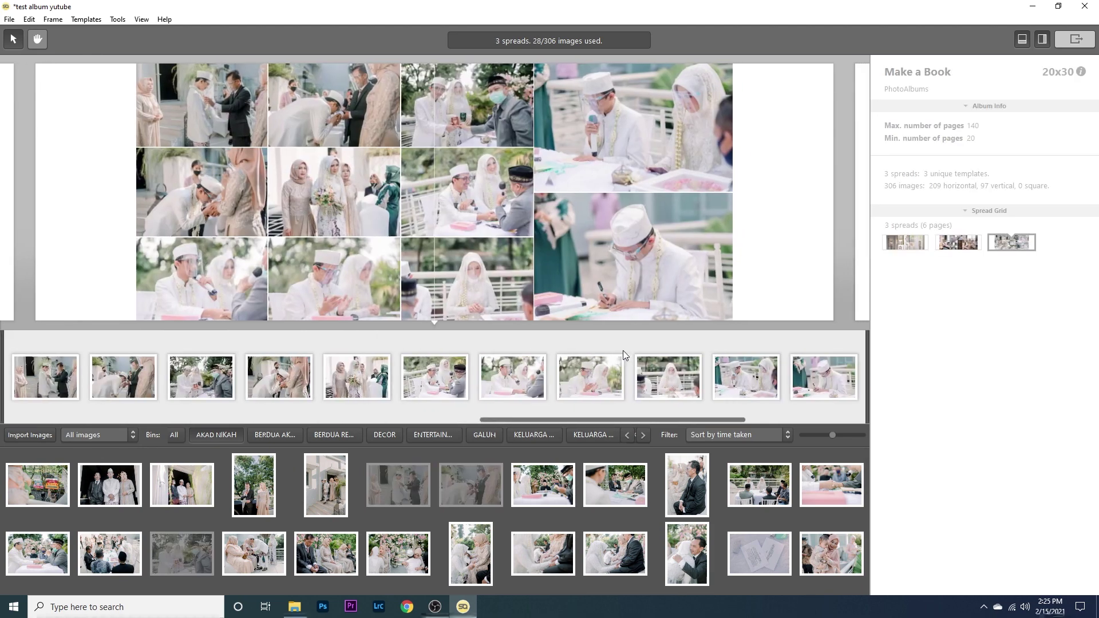
# Browse spread 3's matching templates and apply the one with two large stacked frames beside a three-by-three grid
pyautogui.click(436, 73)
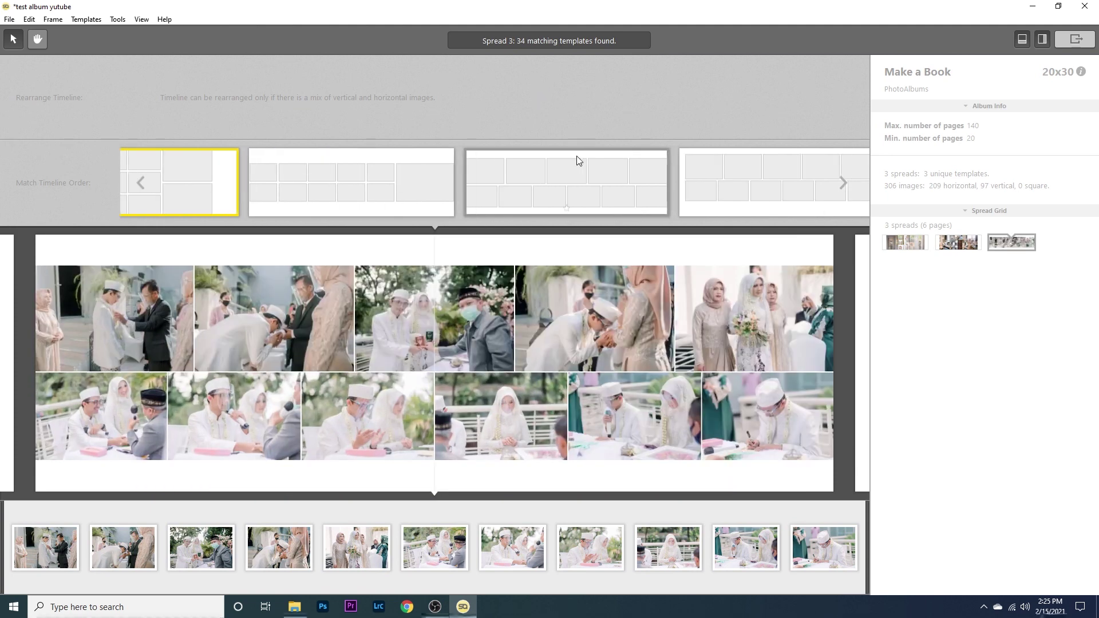
pyautogui.scroll(-4, 583, 177)
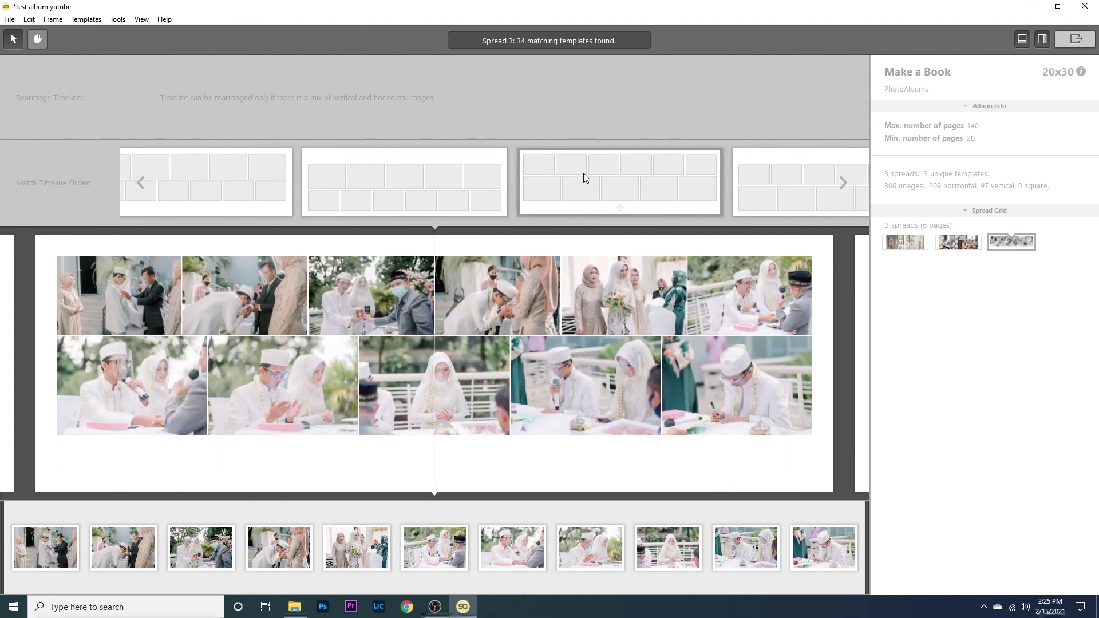
pyautogui.scroll(-4, 589, 181)
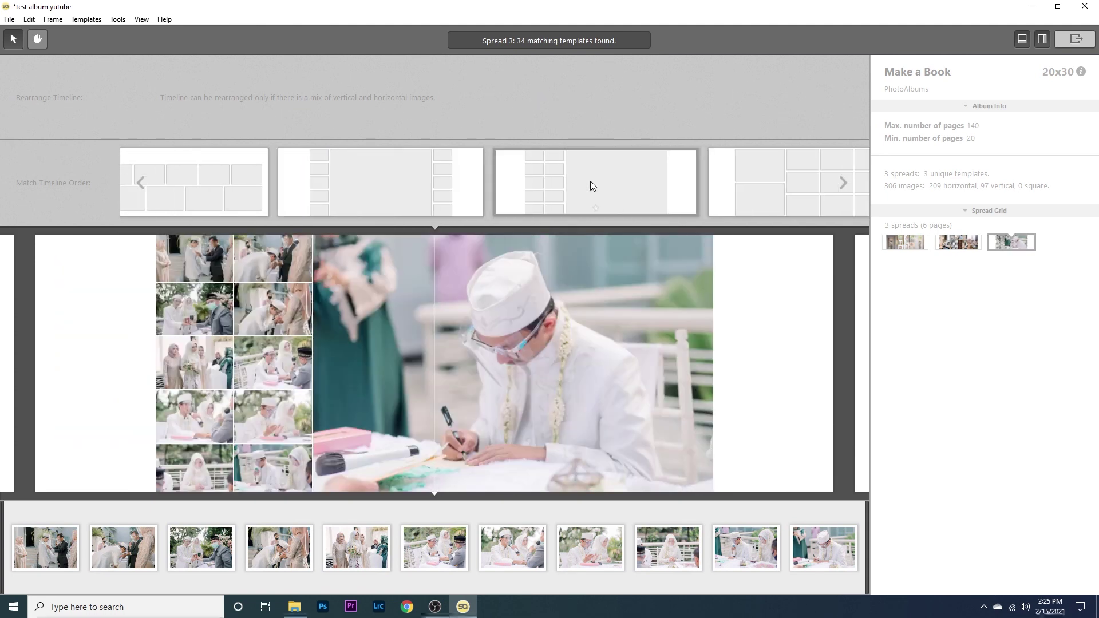
pyautogui.click(591, 185)
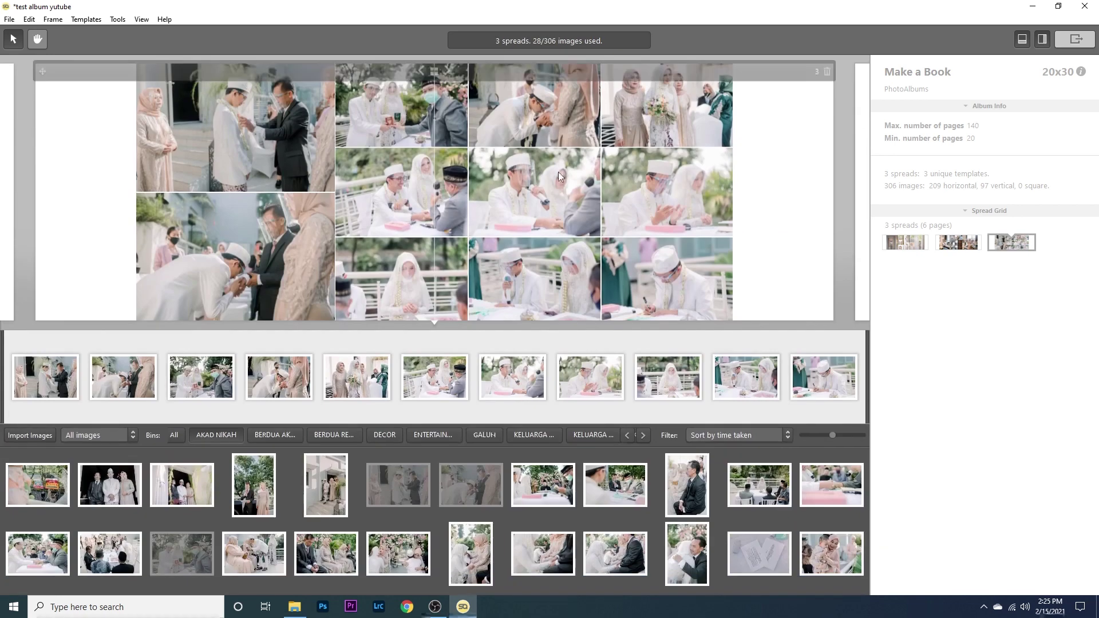
pyautogui.click(185, 162)
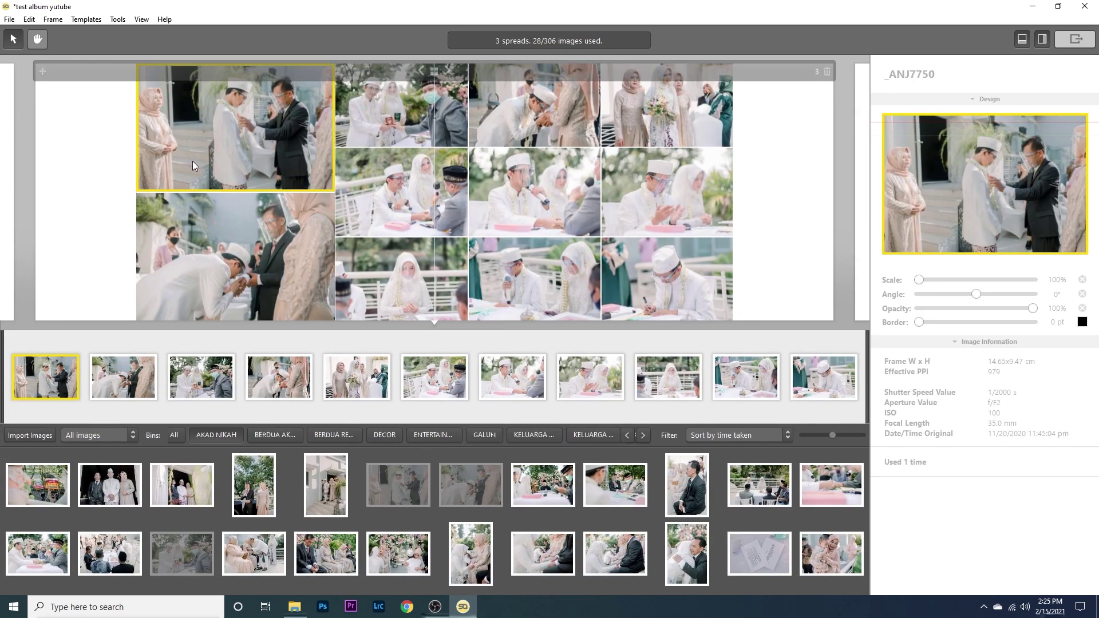
pyautogui.doubleClick(193, 161)
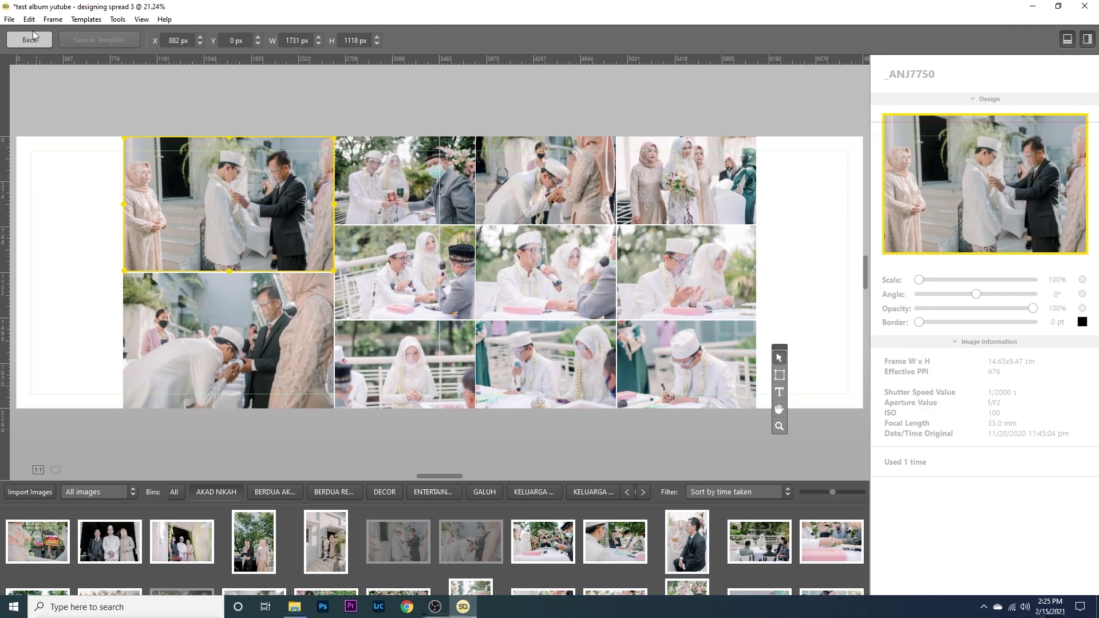
pyautogui.moveTo(34, 46)
pyautogui.click(30, 44)
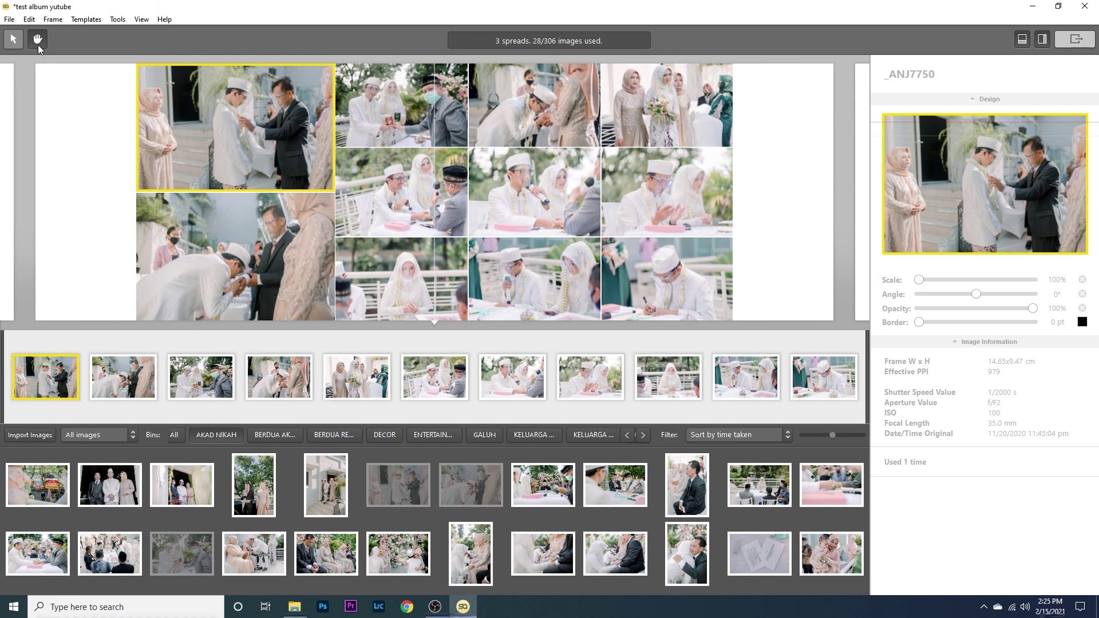
pyautogui.click(17, 41)
pyautogui.click(369, 132)
pyautogui.click(428, 185)
pyautogui.click(256, 152)
# Open spread 3 for designing and try stretching all eleven photos together to both outer edges of the spread
pyautogui.doubleClick(256, 150)
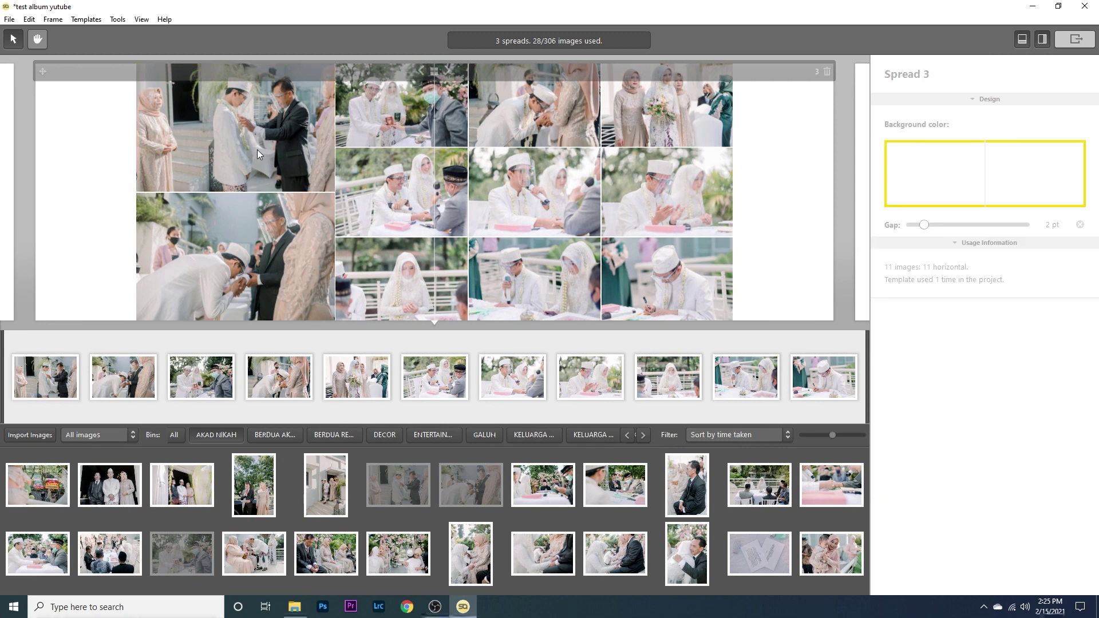
pyautogui.click(223, 167)
pyautogui.hotkey('ctrl', 'a')
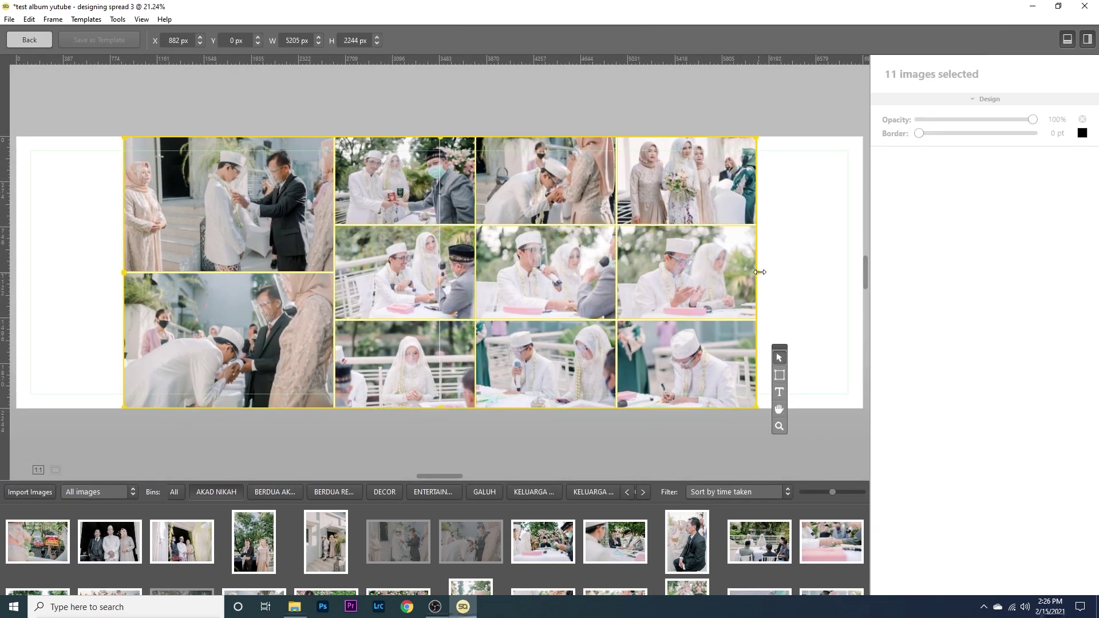
pyautogui.moveTo(758, 271); pyautogui.dragTo(864, 276)
pyautogui.moveTo(126, 273); pyautogui.dragTo(3, 279)
# Check how individual photos in spread 3 are cropped within the stretched frames
pyautogui.click(234, 201)
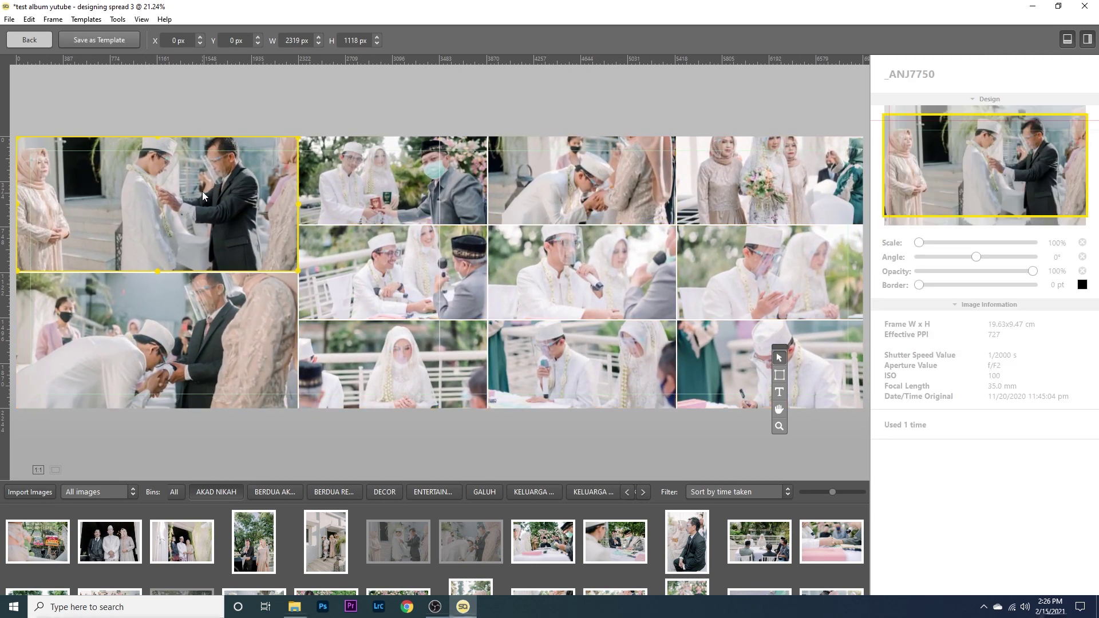
pyautogui.click(215, 106)
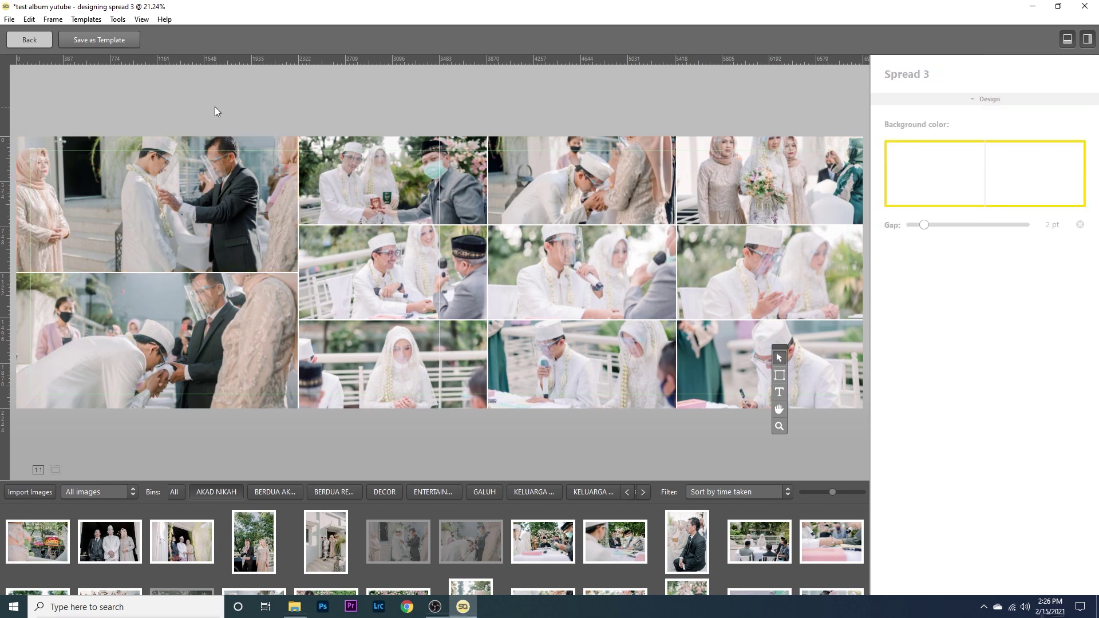
pyautogui.click(177, 183)
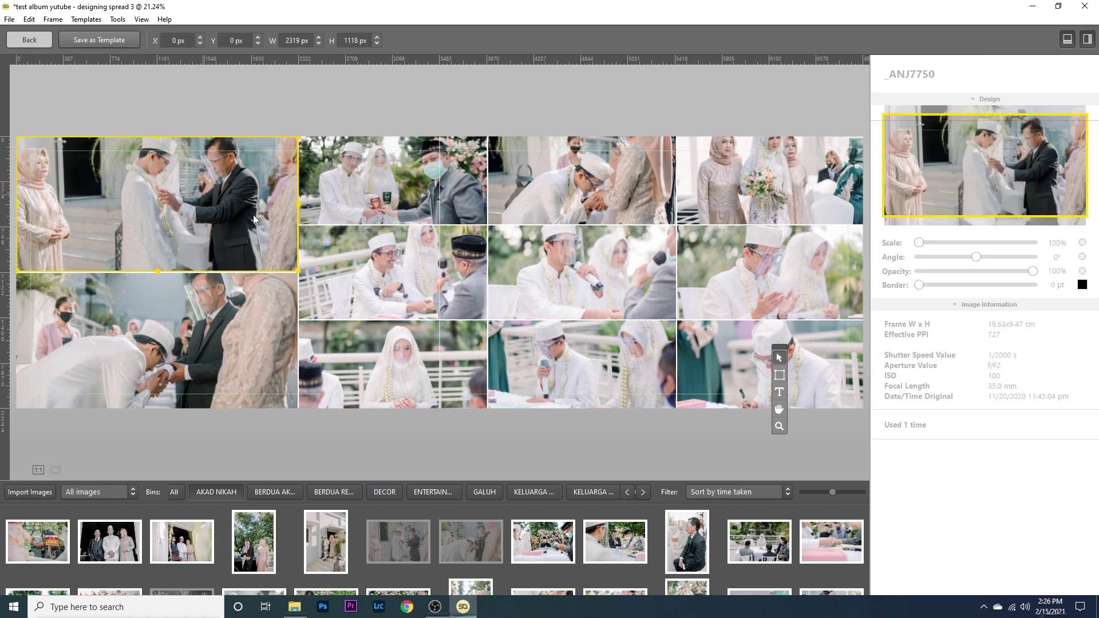
pyautogui.click(339, 180)
pyautogui.click(366, 264)
pyautogui.click(218, 234)
pyautogui.click(389, 191)
pyautogui.click(546, 184)
pyautogui.click(575, 254)
pyautogui.click(736, 269)
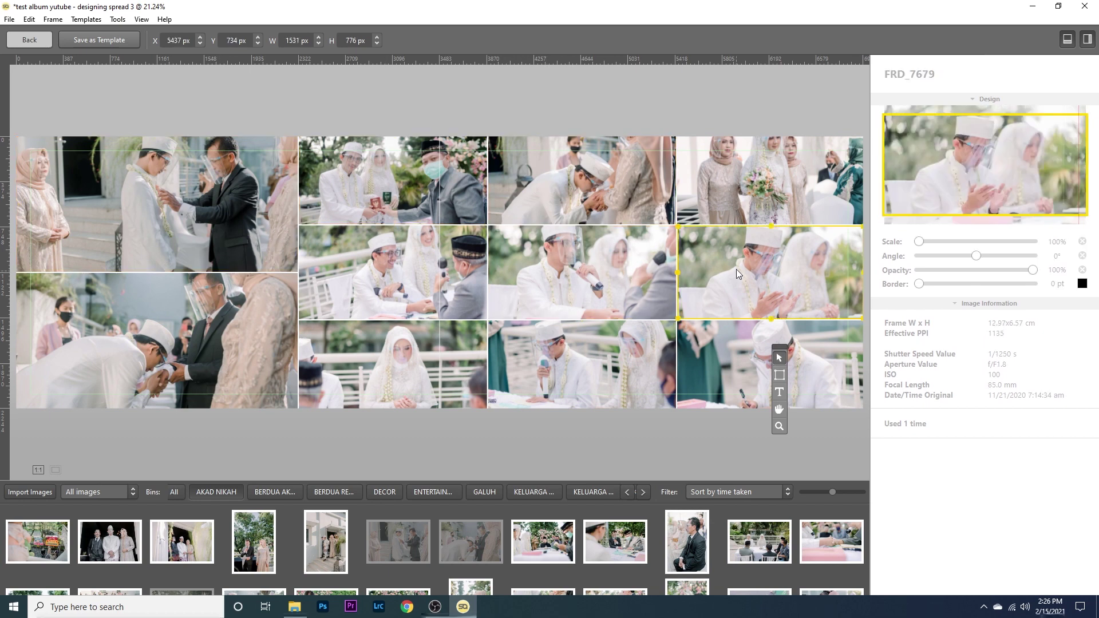
pyautogui.click(205, 187)
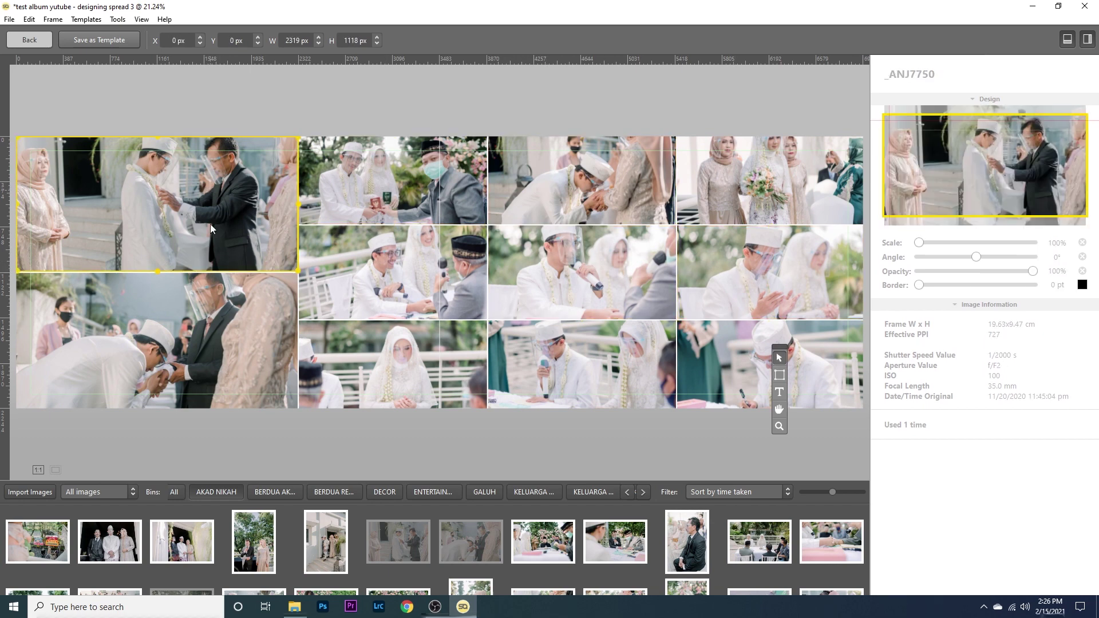
# Undo the stretching of spread 3's photos and return to the album view
pyautogui.click(223, 302)
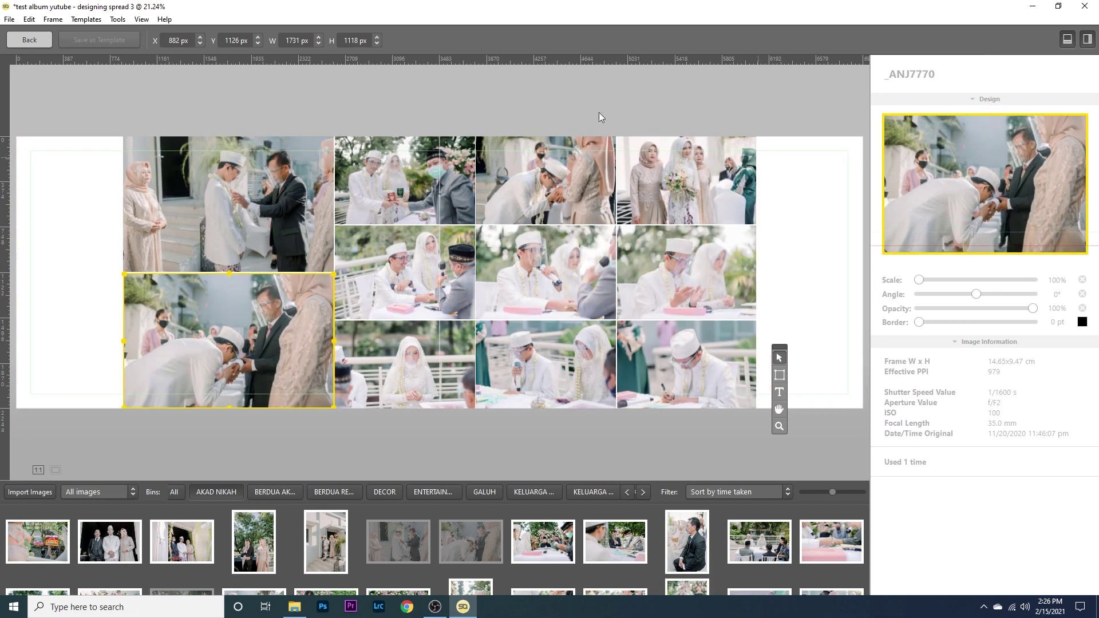
pyautogui.click(29, 40)
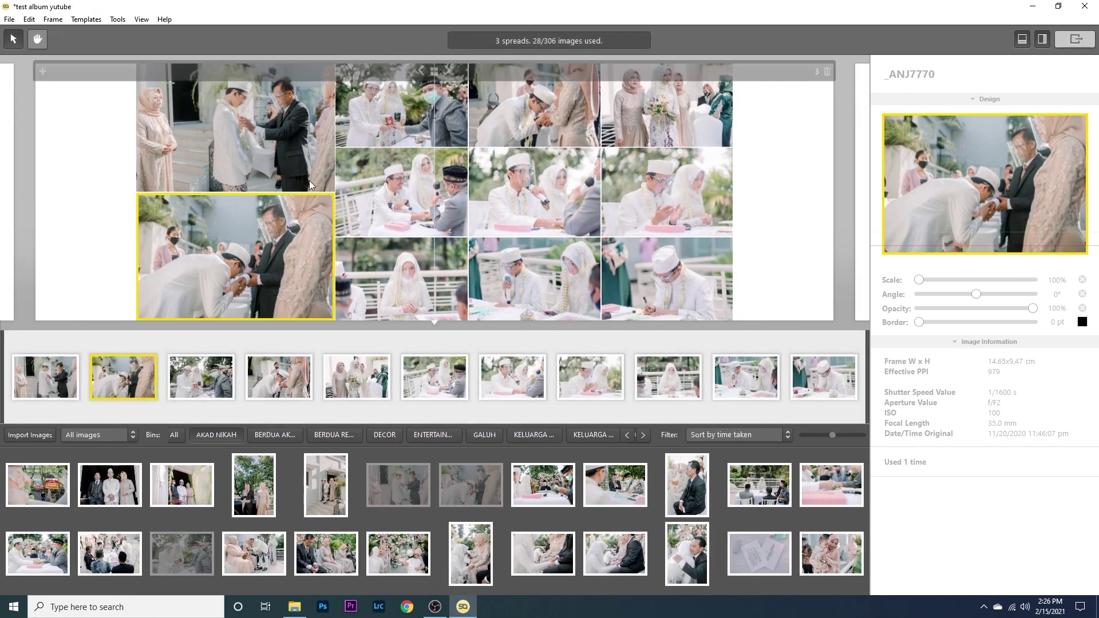
pyautogui.click(672, 232)
pyautogui.click(700, 262)
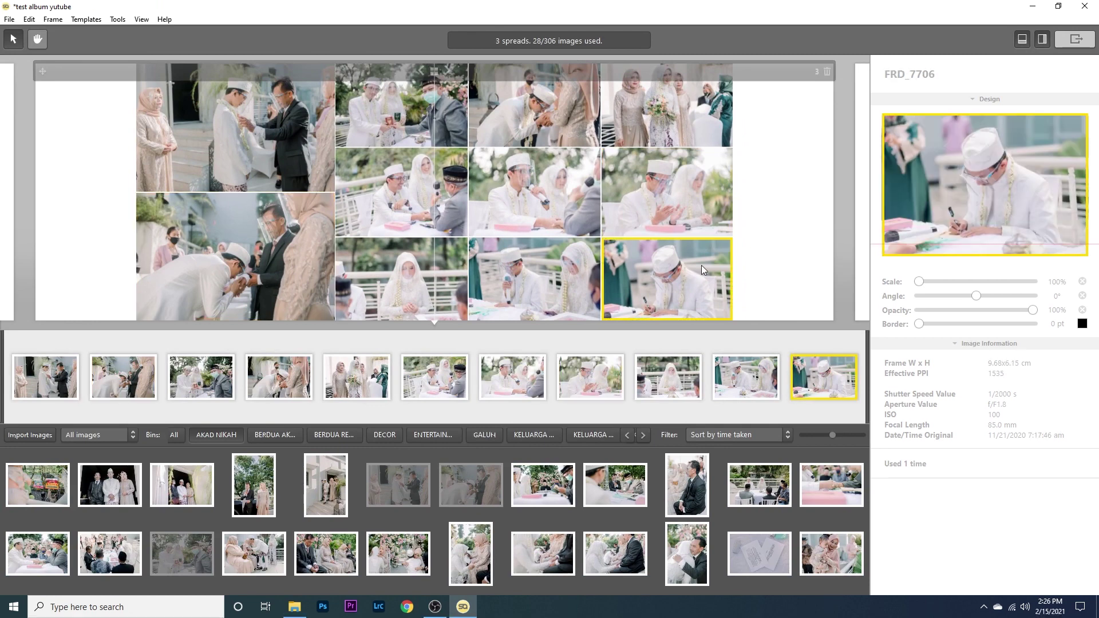
# From the BERDUA AK... bin, select four vertical flower-backdrop portraits and four photos of the couple by the window for a new spread
pyautogui.scroll(-5, 716, 220)
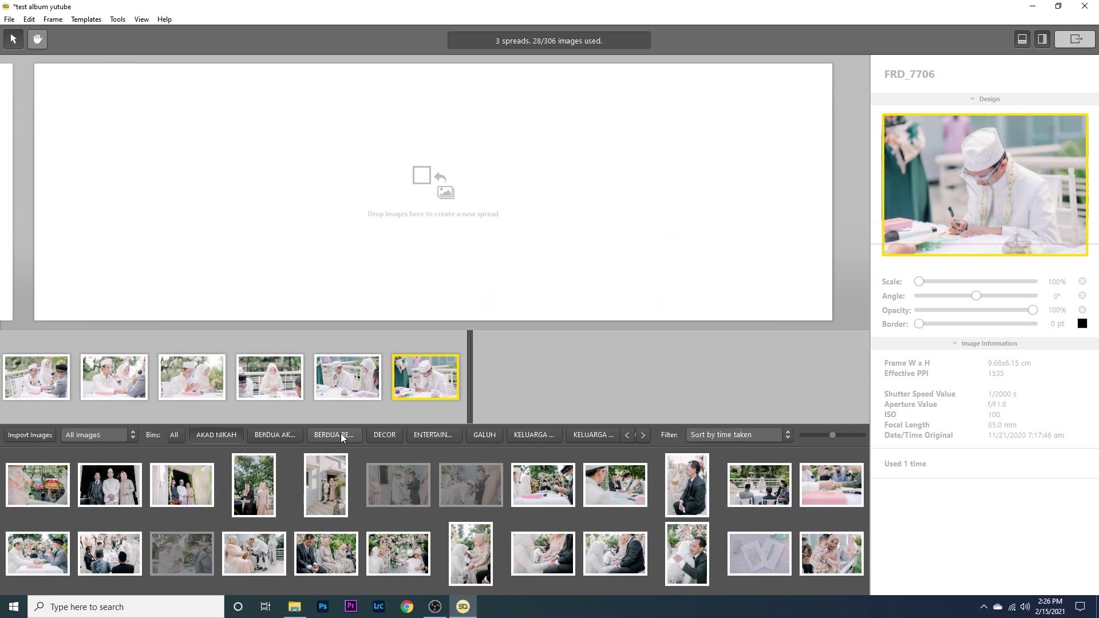
pyautogui.click(280, 436)
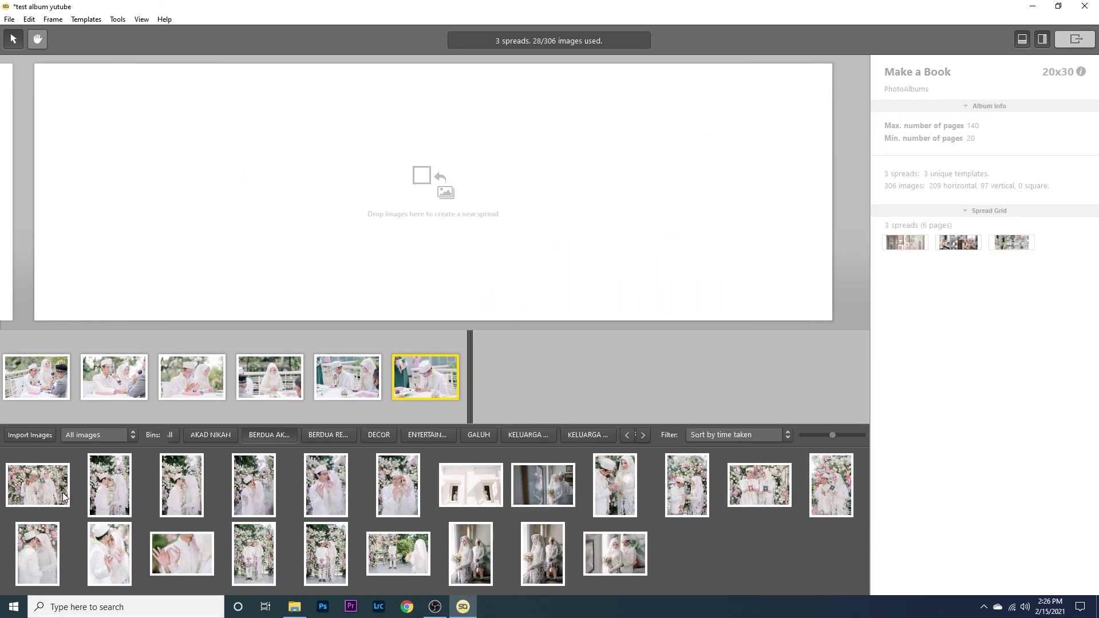
pyautogui.moveTo(132, 487)
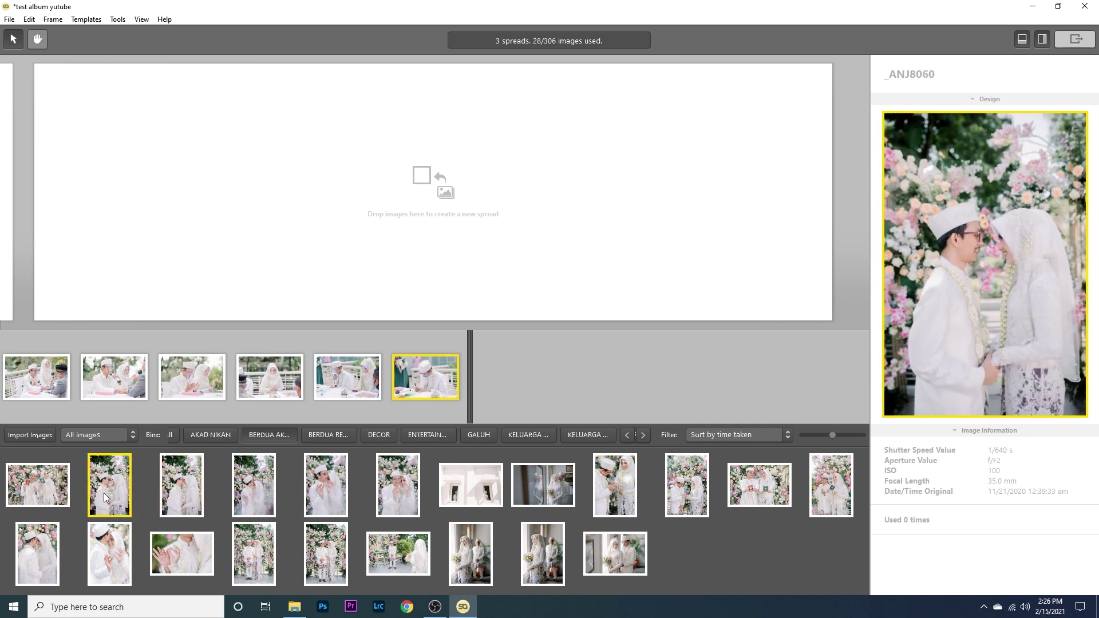
pyautogui.keyDown('ctrl'); pyautogui.click(180, 489); pyautogui.keyUp('ctrl')
pyautogui.keyDown('ctrl'); pyautogui.click(326, 488); pyautogui.keyUp('ctrl')
pyautogui.keyDown('ctrl'); pyautogui.click(384, 489); pyautogui.keyUp('ctrl')
pyautogui.keyDown('ctrl'); pyautogui.click(549, 498); pyautogui.keyUp('ctrl')
pyautogui.keyDown('ctrl'); pyautogui.click(595, 549); pyautogui.keyUp('ctrl')
pyautogui.keyDown('ctrl'); pyautogui.click(533, 558); pyautogui.keyUp('ctrl')
pyautogui.keyDown('ctrl'); pyautogui.click(479, 564); pyautogui.keyUp('ctrl')
# Add the ring-hand close-up, two full-length backdrop portraits and two embracing portraits to the selection, and create spread 4 from all thirteen
pyautogui.keyDown('ctrl'); pyautogui.click(195, 560); pyautogui.keyUp('ctrl')
pyautogui.keyDown('ctrl'); pyautogui.click(255, 558); pyautogui.keyUp('ctrl')
pyautogui.keyDown('ctrl'); pyautogui.click(318, 564); pyautogui.keyUp('ctrl')
pyautogui.keyDown('ctrl'); pyautogui.click(108, 552); pyautogui.keyUp('ctrl')
pyautogui.keyDown('ctrl'); pyautogui.click(37, 554); pyautogui.keyUp('ctrl')
pyautogui.moveTo(254, 554)
pyautogui.mouseDown()
pyautogui.moveTo(366, 549)
pyautogui.moveTo(531, 373)
pyautogui.mouseUp()
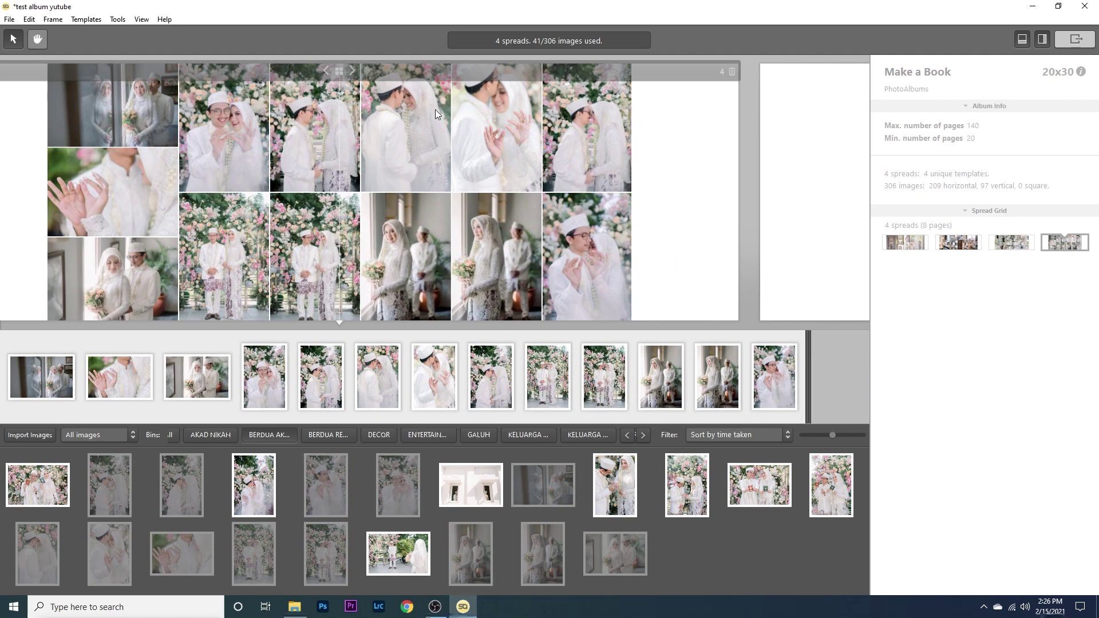
# Apply the template with four tall frames above three wide ones opposite six tall frames to spread 4, and open it for designing
pyautogui.click(339, 71)
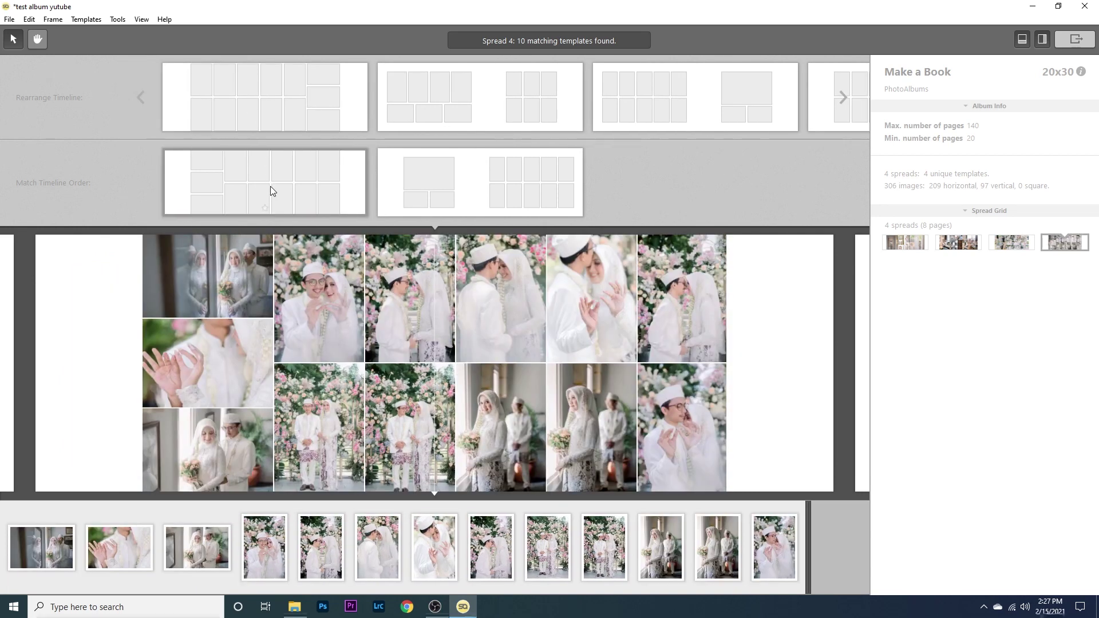
pyautogui.click(270, 187)
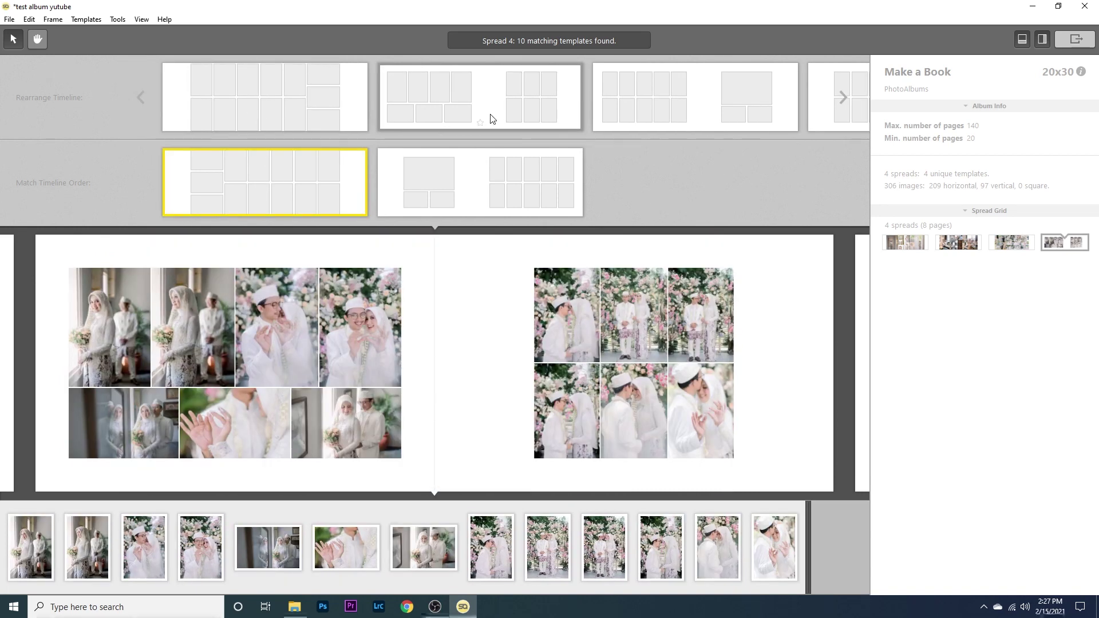
pyautogui.click(491, 119)
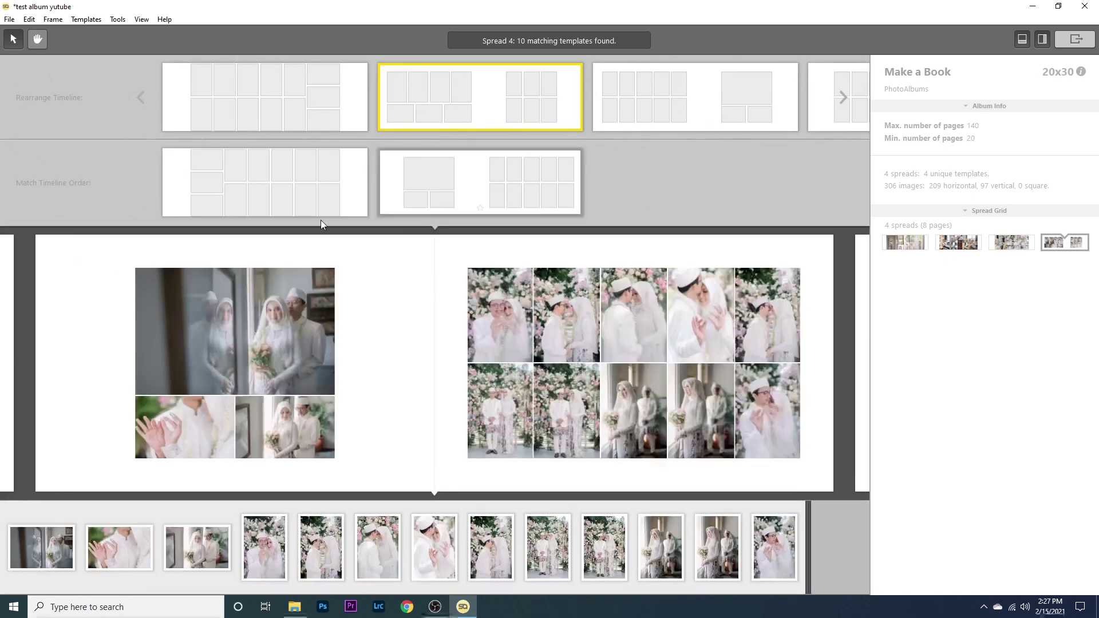
pyautogui.click(498, 113)
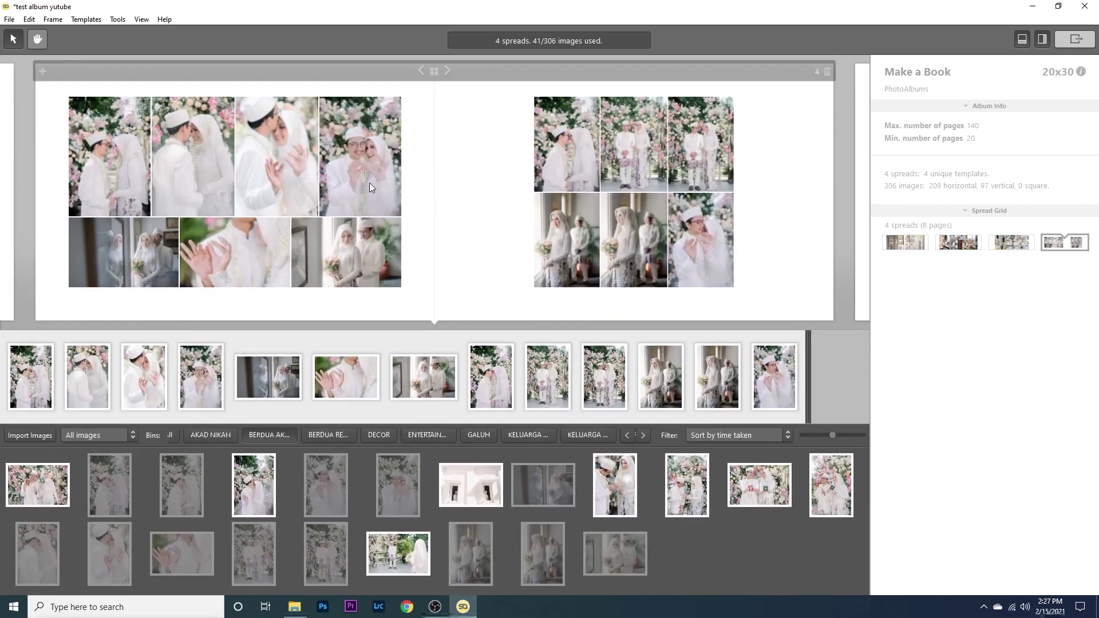
pyautogui.doubleClick(370, 184)
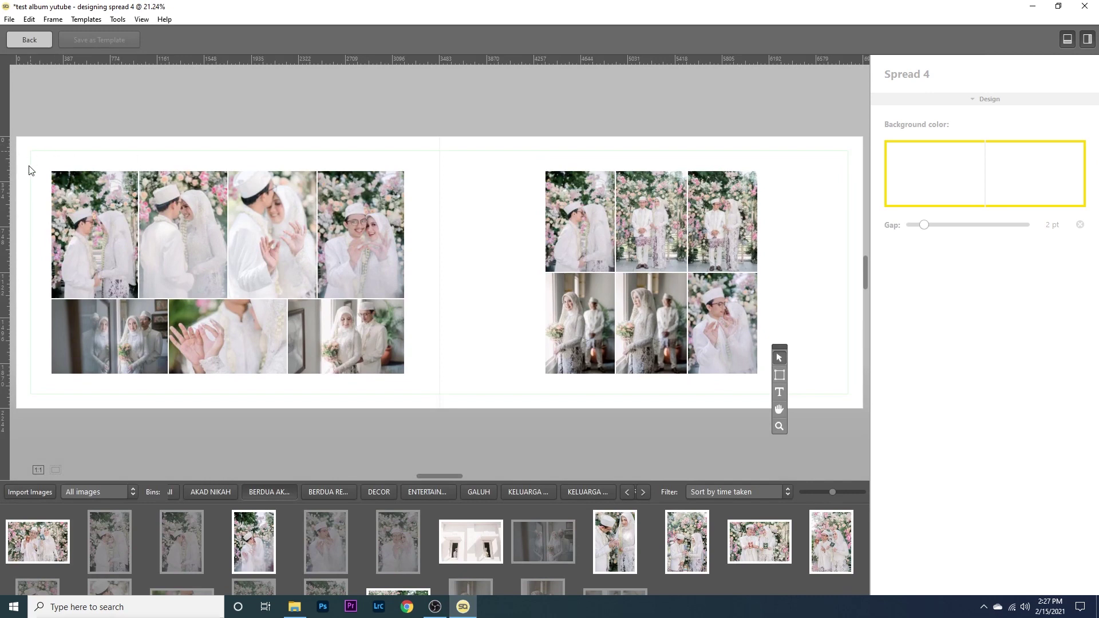
# Enlarge spread 4's seven-photo group on the left page to 3366 x 2008 px at X 118, Y 118, spanning the margins up to the fold
pyautogui.moveTo(30, 170); pyautogui.dragTo(432, 395)
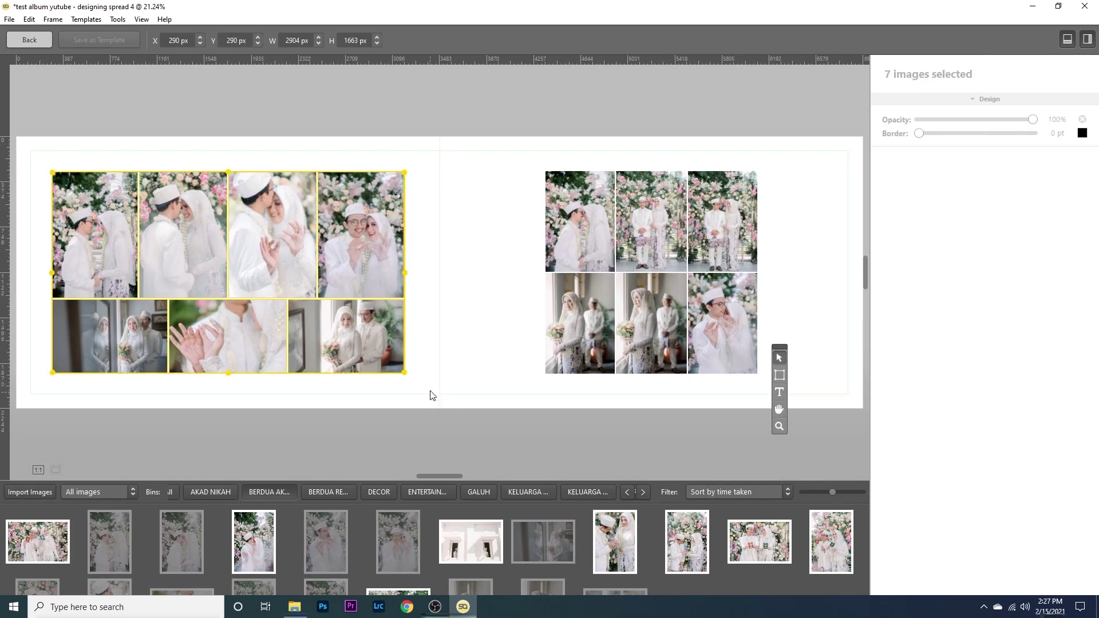
pyautogui.moveTo(51, 373); pyautogui.dragTo(31, 394)
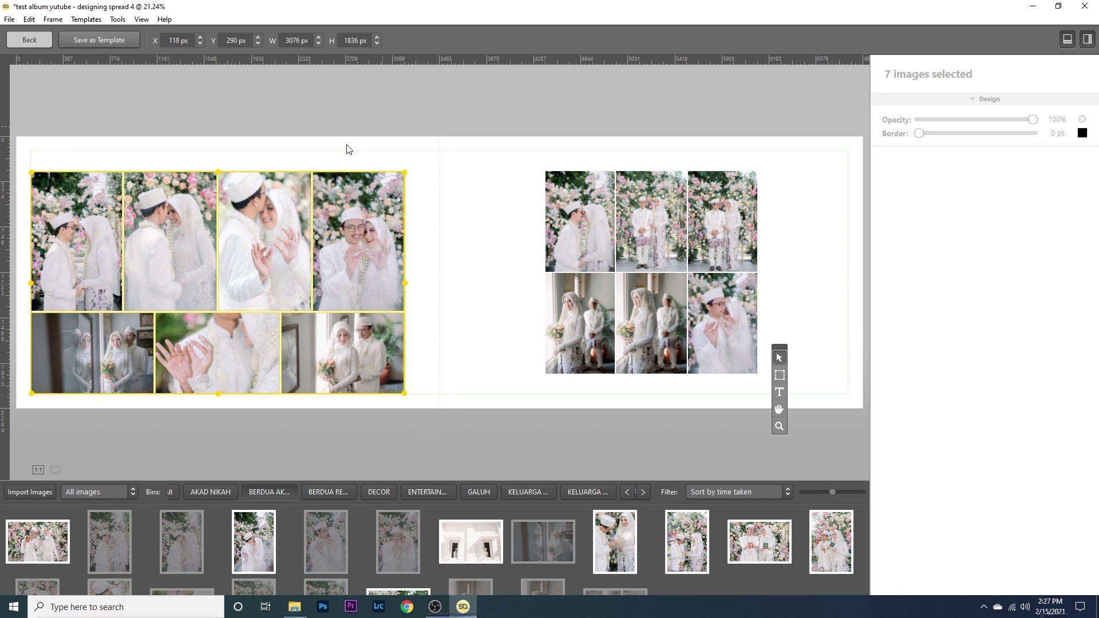
pyautogui.moveTo(408, 170); pyautogui.dragTo(439, 152)
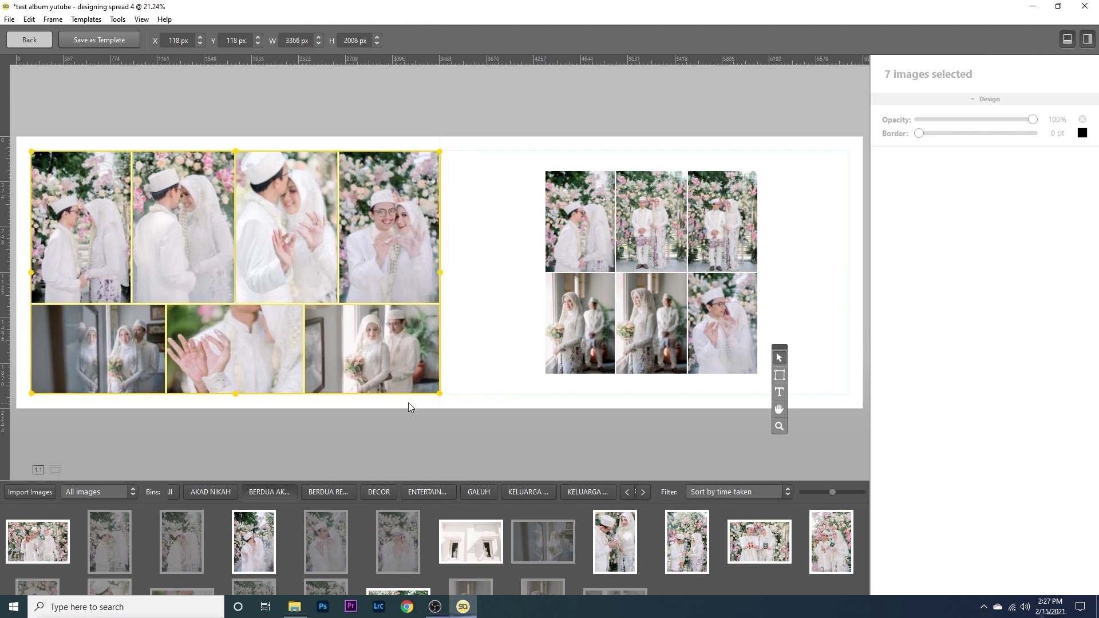
# Select the six tall photos on spread 4's right page as one group
pyautogui.click(499, 326)
pyautogui.click(549, 228)
pyautogui.moveTo(524, 167); pyautogui.dragTo(782, 412)
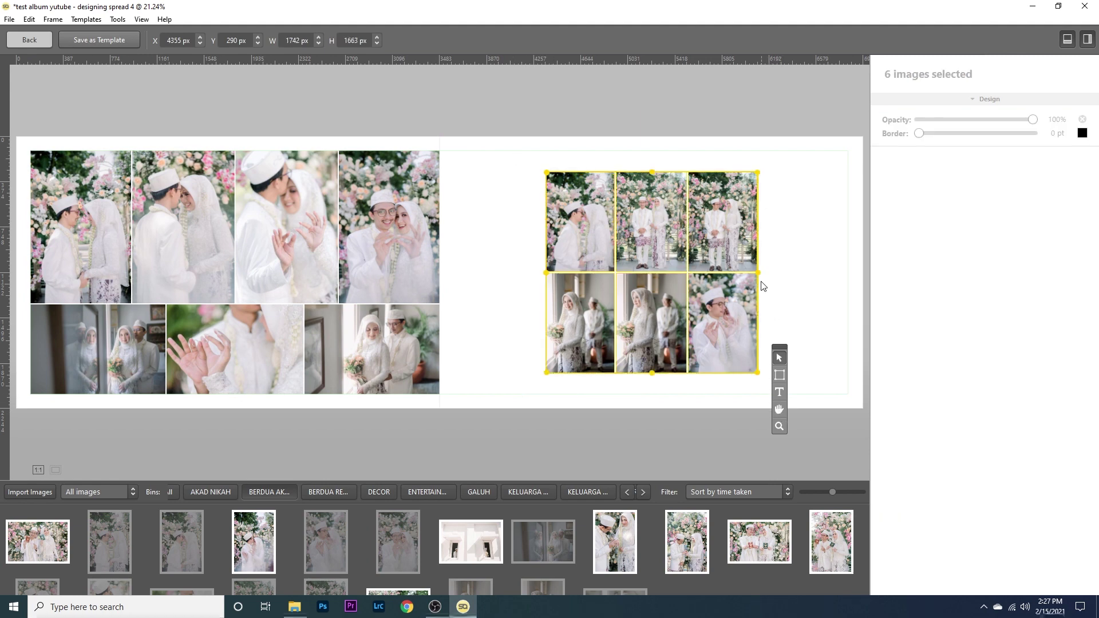
# Try to stretch the six right-page photos from the fold to the outer margin and up to the spread's upper edge, and undo the stretching
pyautogui.moveTo(759, 272); pyautogui.dragTo(847, 274)
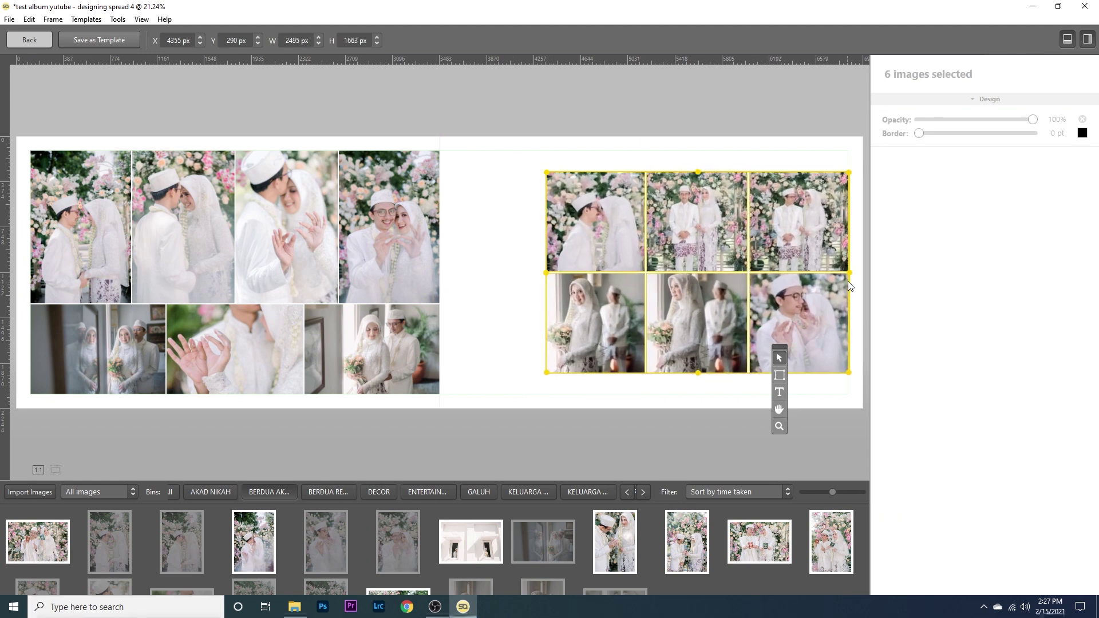
pyautogui.moveTo(546, 273); pyautogui.dragTo(441, 273)
pyautogui.moveTo(646, 173); pyautogui.dragTo(649, 136)
pyautogui.moveTo(645, 373); pyautogui.dragTo(656, 402)
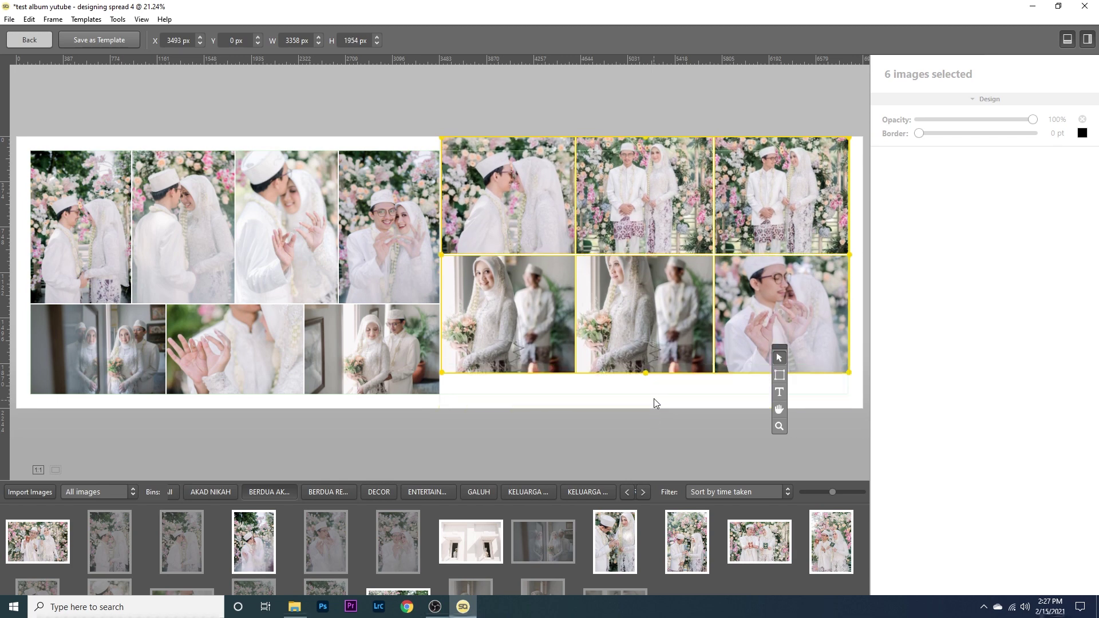
pyautogui.hotkey('ctrl', 'z')
pyautogui.hotkey('ctrl', 'z')
pyautogui.hotkey('ctrl', 'z')
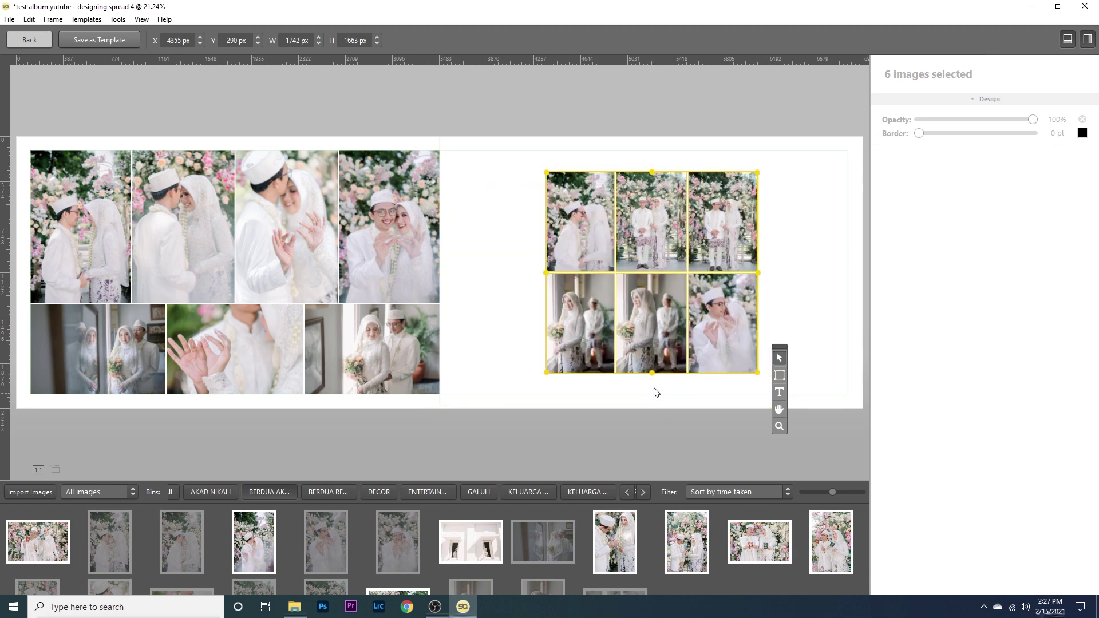
# Stretch the six right-page photos to 2008 px high from Y 118 px, widen and reposition the group, and return to the album view
pyautogui.moveTo(652, 173); pyautogui.dragTo(652, 151)
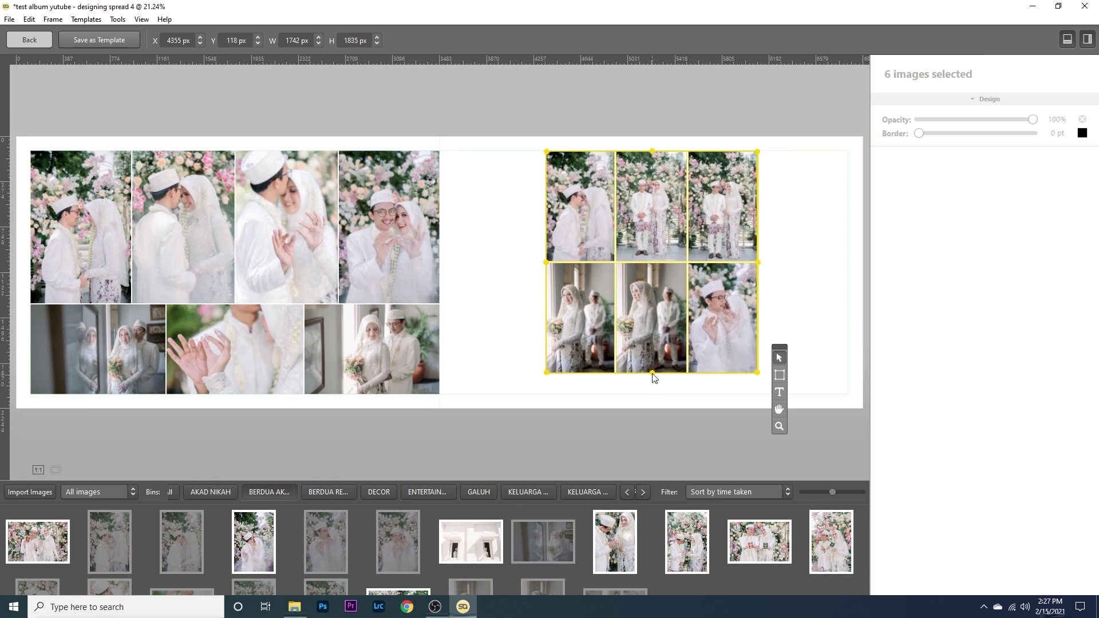
pyautogui.moveTo(653, 372); pyautogui.dragTo(653, 393)
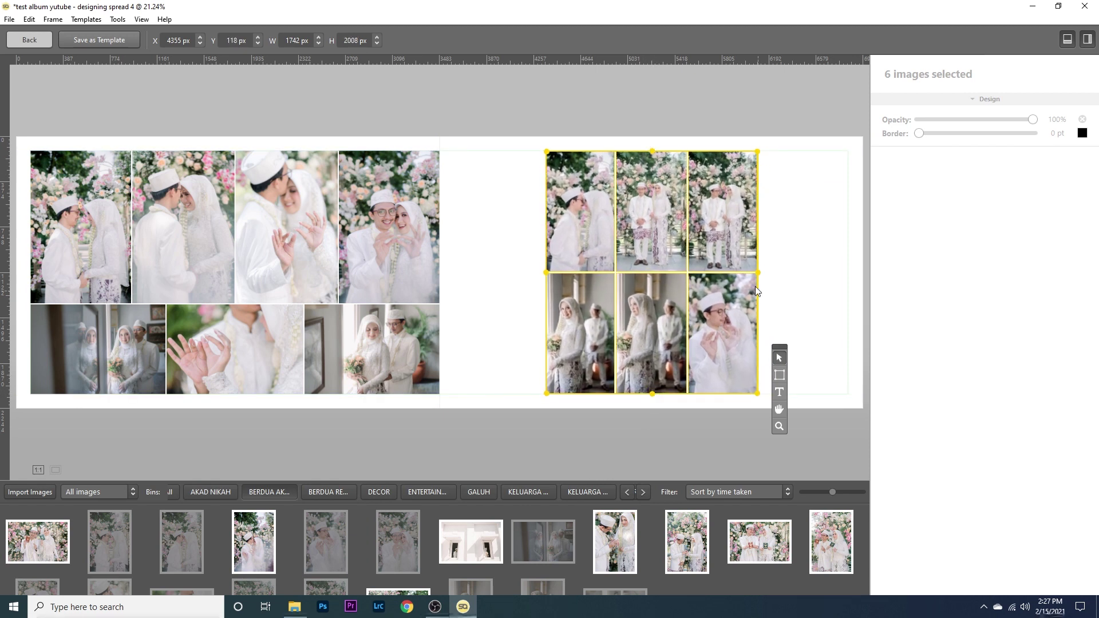
pyautogui.moveTo(760, 273); pyautogui.dragTo(799, 273)
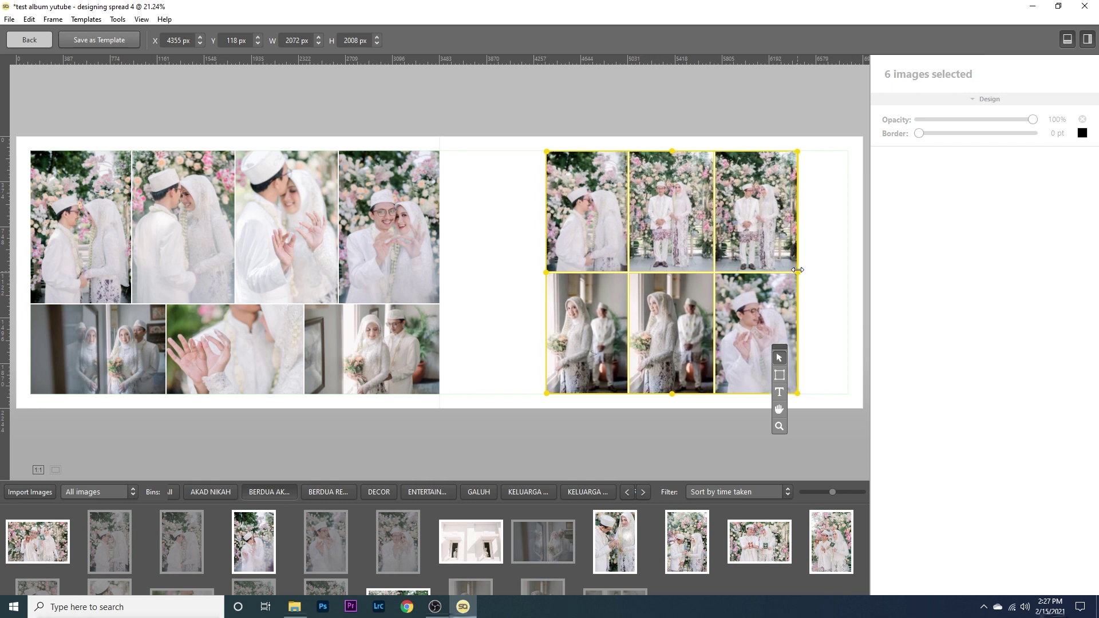
pyautogui.moveTo(547, 273); pyautogui.dragTo(567, 254)
pyautogui.click(591, 116)
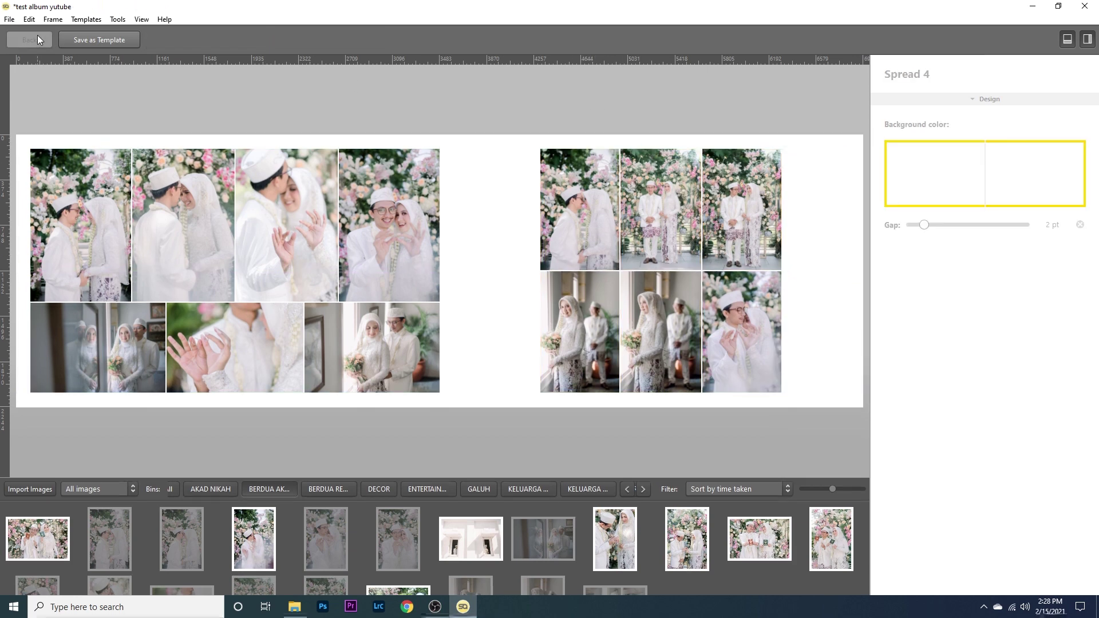
pyautogui.click(37, 36)
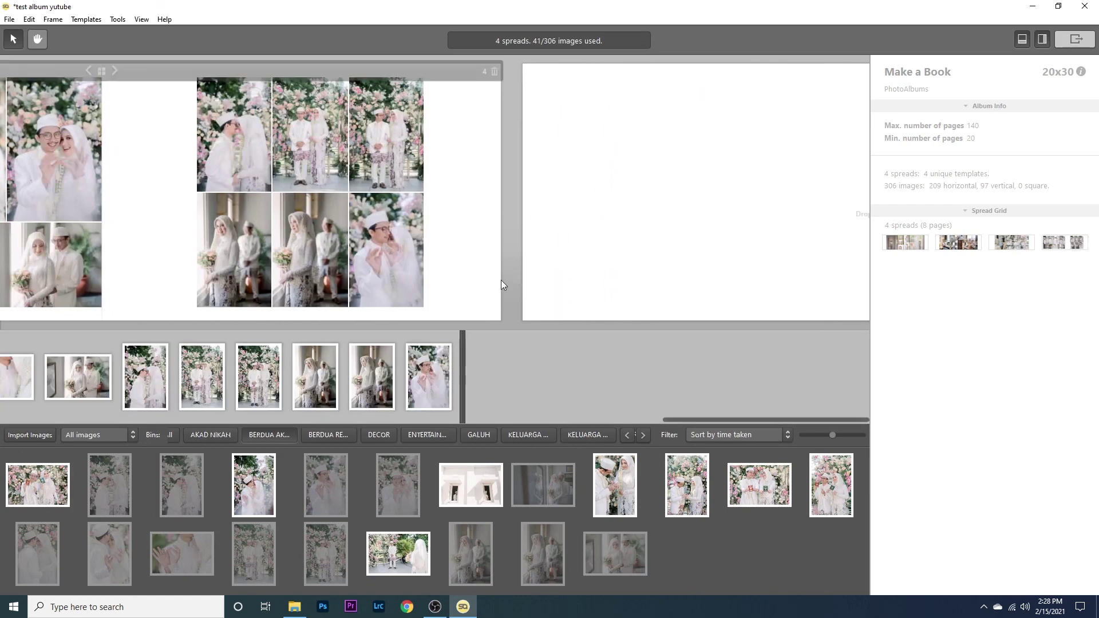
# Go to the empty spread after spread 4 and open the BERDUA RE... bin to choose its photos
pyautogui.click(723, 267)
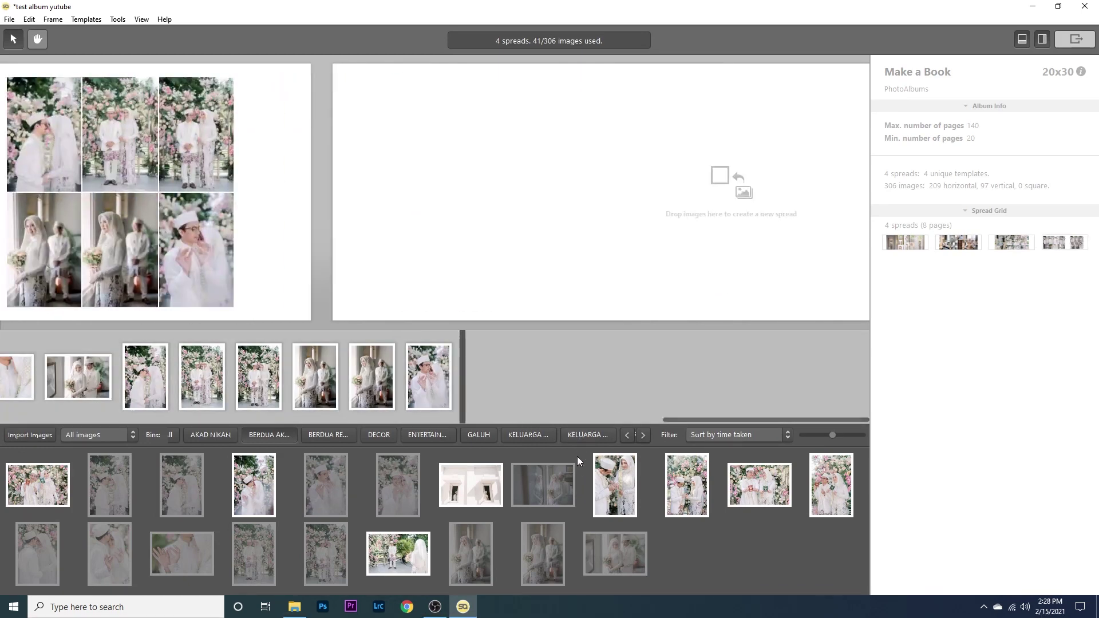
pyautogui.scroll(-2, 535, 440)
pyautogui.scroll(-3, 533, 440)
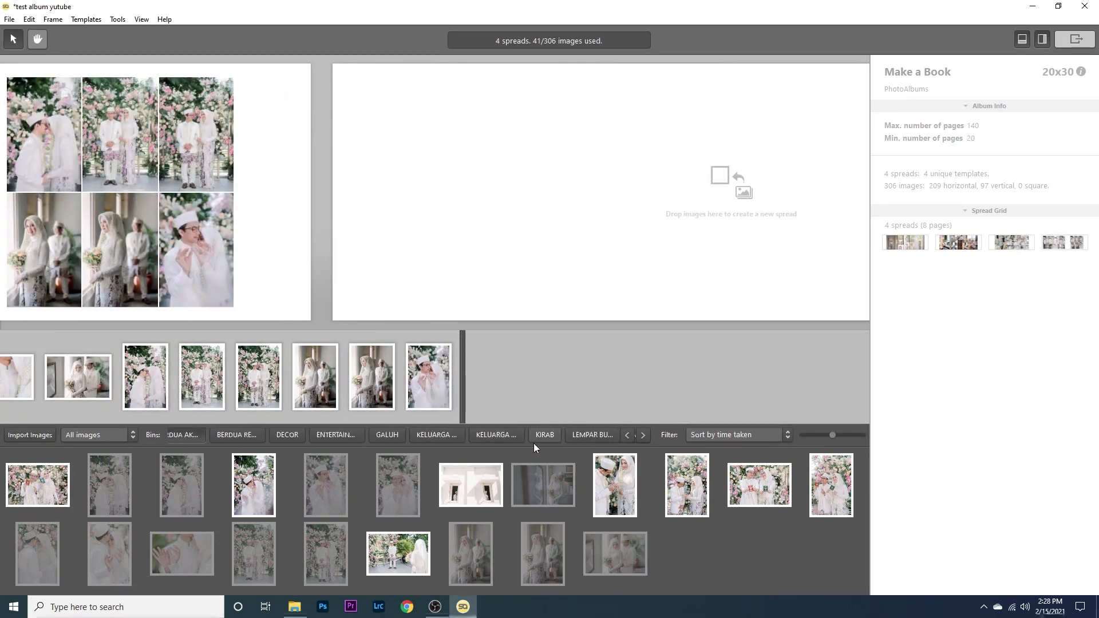
pyautogui.scroll(-1, 542, 439)
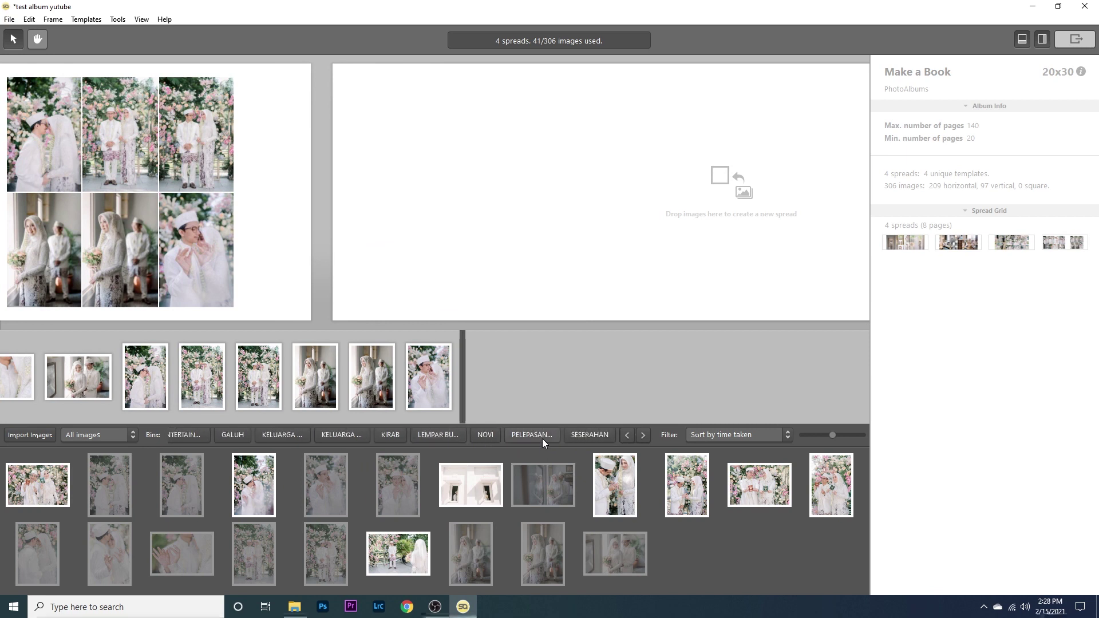
pyautogui.click(439, 434)
pyautogui.scroll(2, 382, 433)
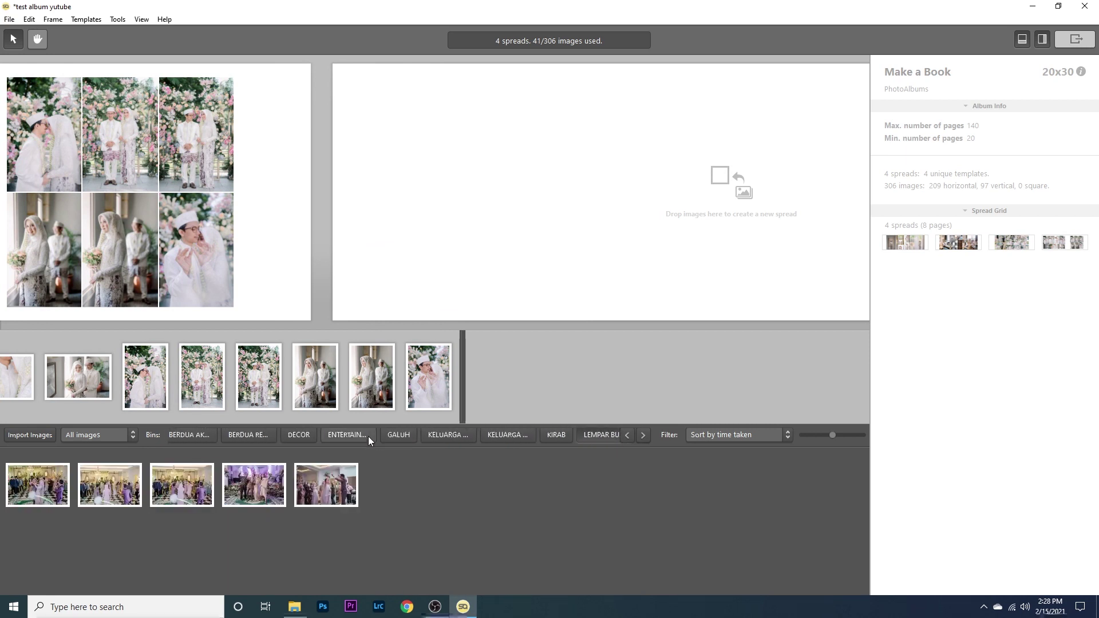
pyautogui.click(255, 435)
pyautogui.scroll(-2, 259, 508)
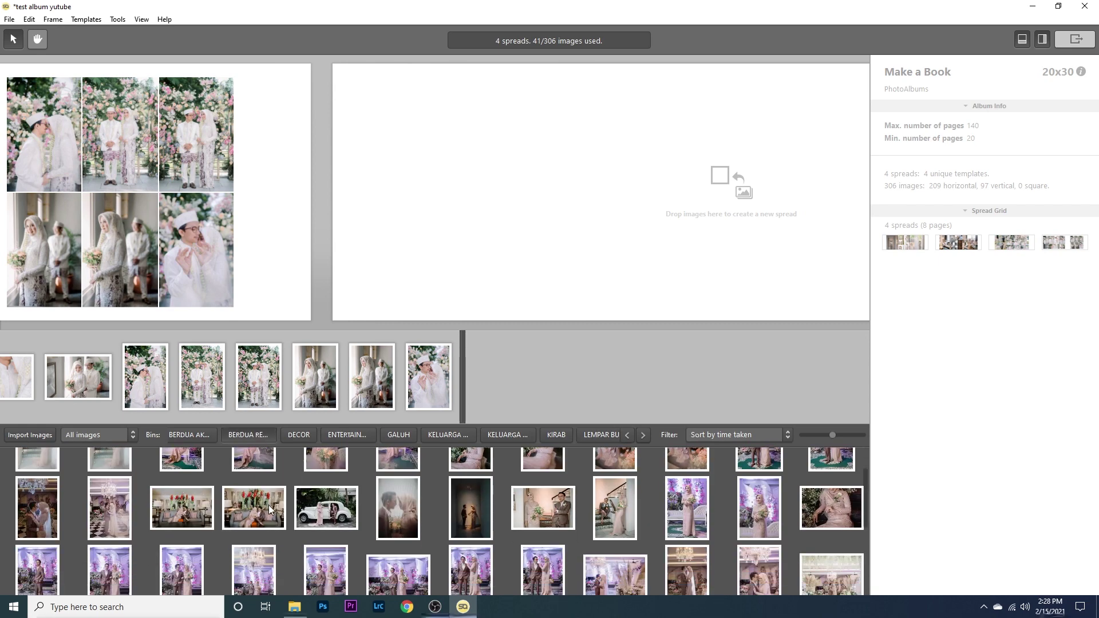
# Select FRD_8497, the staircase and balcony portraits, the vase-table photo, the bride with bouquet, the blue-backdrop silhouette and the corridor photo for a new spread
pyautogui.click(472, 531)
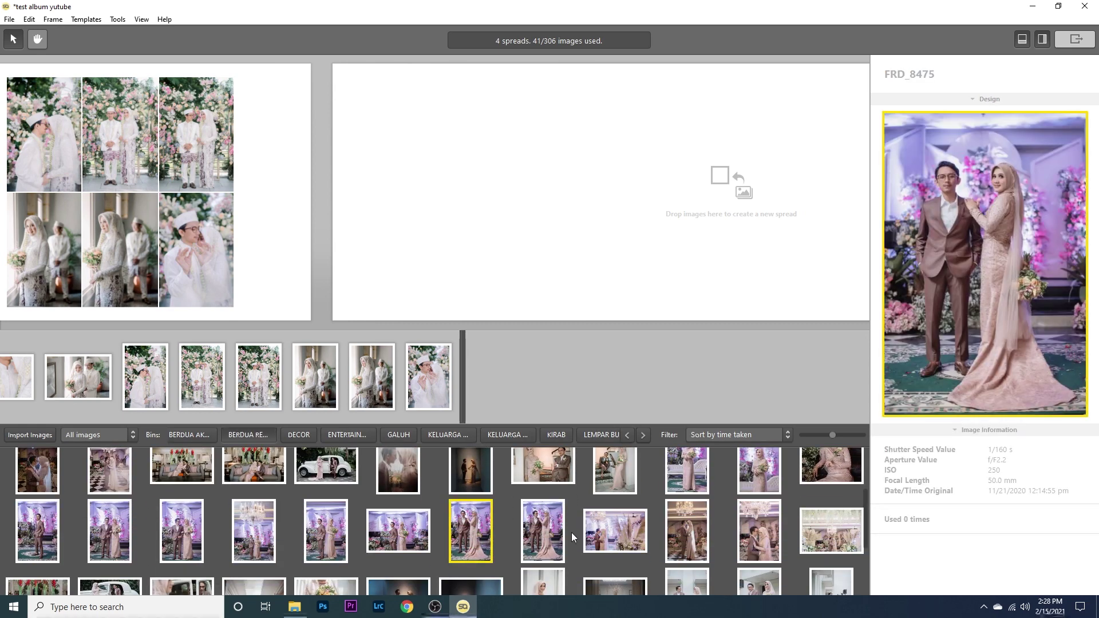
pyautogui.click(600, 530)
pyautogui.click(819, 522)
pyautogui.scroll(-1, 816, 527)
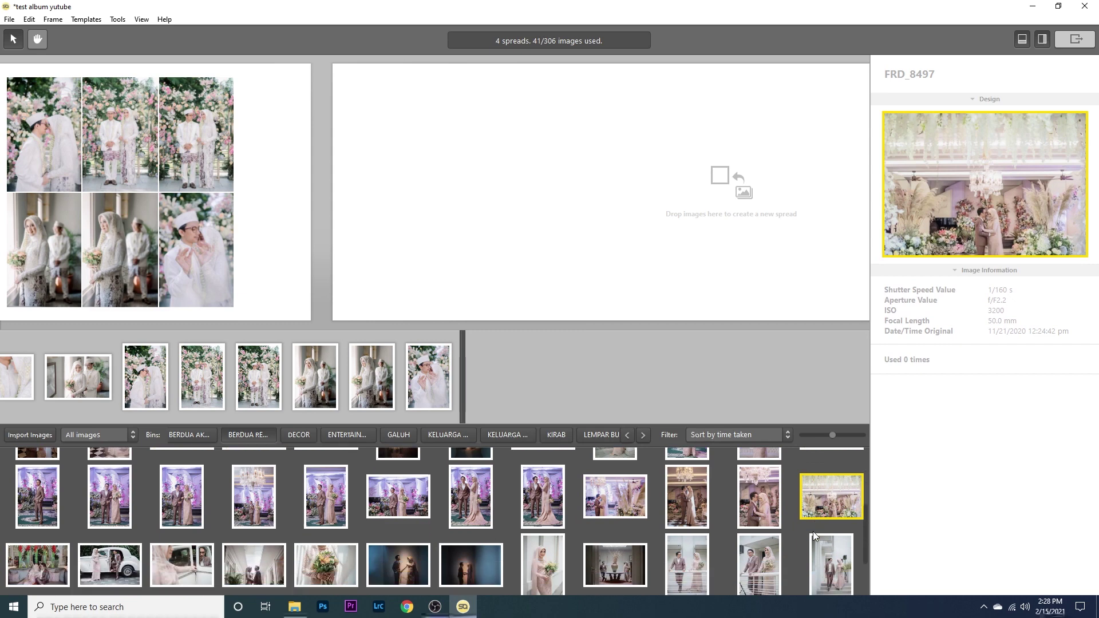
pyautogui.scroll(-1, 757, 572)
pyautogui.keyDown('ctrl'); pyautogui.click(831, 556); pyautogui.keyUp('ctrl')
pyautogui.keyDown('ctrl'); pyautogui.click(623, 558); pyautogui.keyUp('ctrl')
pyautogui.keyDown('ctrl'); pyautogui.click(544, 554); pyautogui.keyUp('ctrl')
pyautogui.keyDown('ctrl'); pyautogui.click(476, 559); pyautogui.keyUp('ctrl')
pyautogui.keyDown('ctrl'); pyautogui.click(248, 560); pyautogui.keyUp('ctrl')
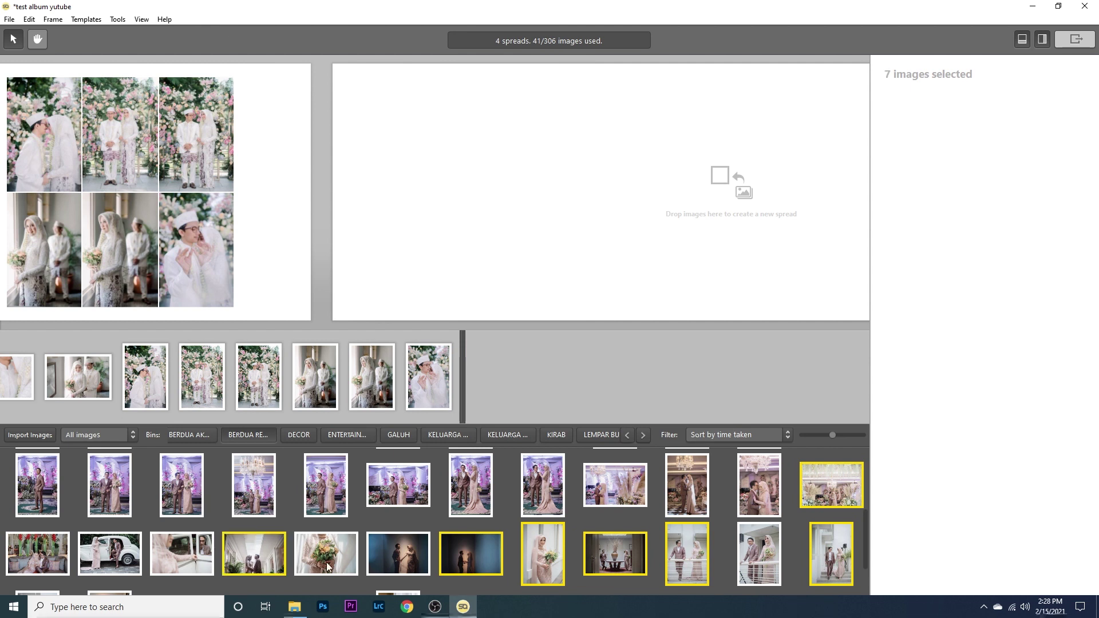
# Add the white car, curtained window, lounge, close couple and purple-stage photos to the selection, and create spread 5 from all twelve
pyautogui.keyDown('ctrl'); pyautogui.click(106, 553); pyautogui.keyUp('ctrl')
pyautogui.scroll(-2, 277, 510)
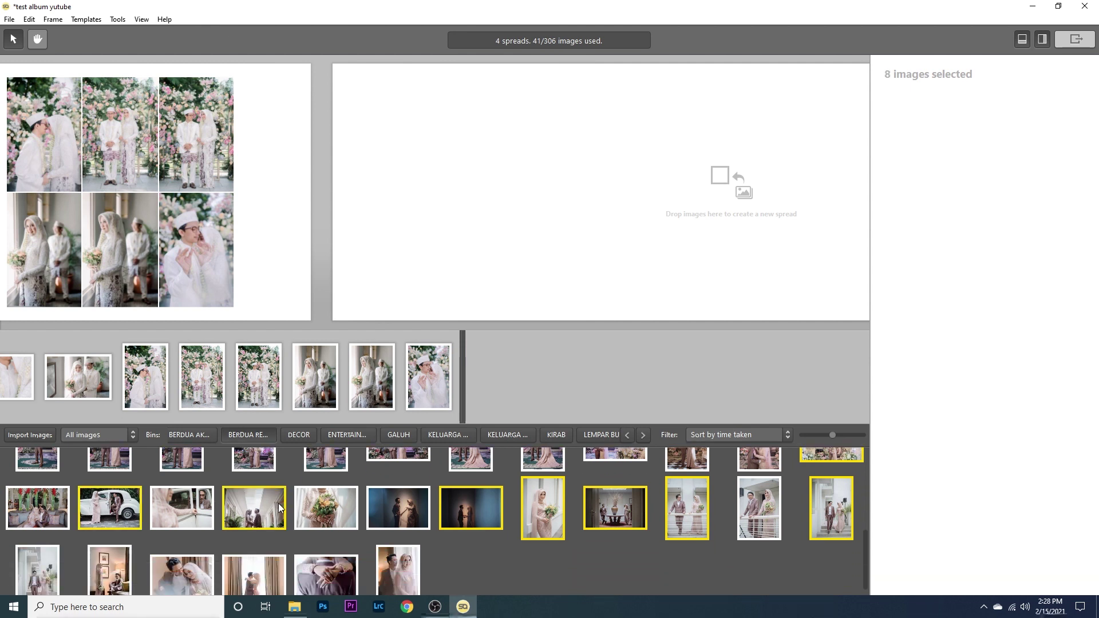
pyautogui.keyDown('ctrl'); pyautogui.click(259, 566); pyautogui.keyUp('ctrl')
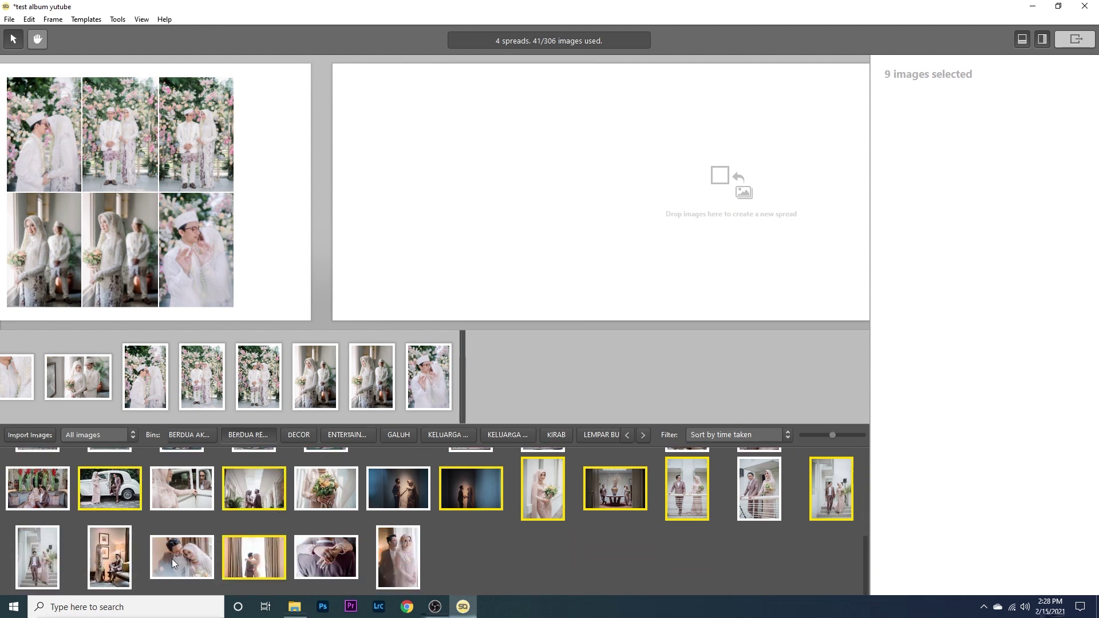
pyautogui.keyDown('ctrl'); pyautogui.click(106, 565); pyautogui.keyUp('ctrl')
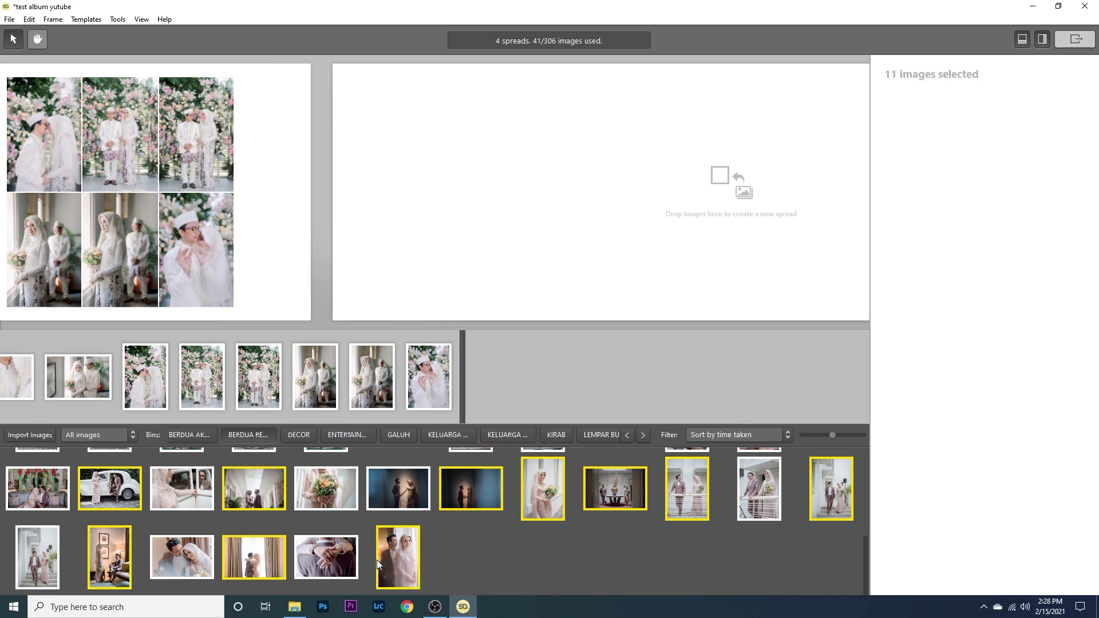
pyautogui.scroll(4, 379, 550)
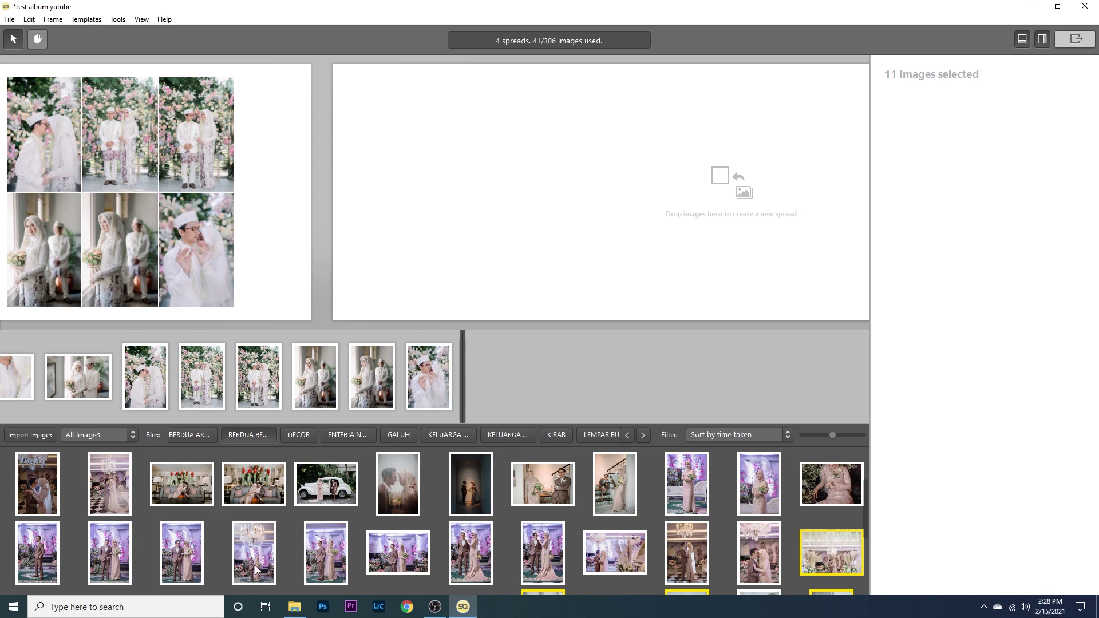
pyautogui.keyDown('ctrl'); pyautogui.click(325, 571); pyautogui.keyUp('ctrl')
pyautogui.moveTo(325, 571); pyautogui.dragTo(557, 356)
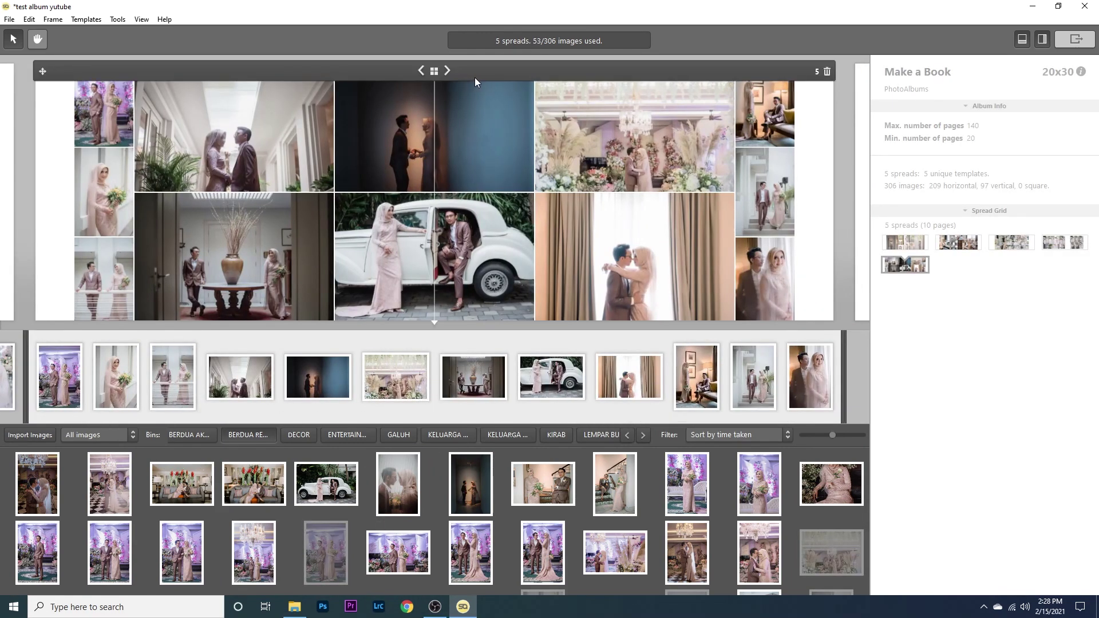
# Apply the template with six small central frames, a large tall frame on each side and two stacked frames at each end to spread 5
pyautogui.click(434, 71)
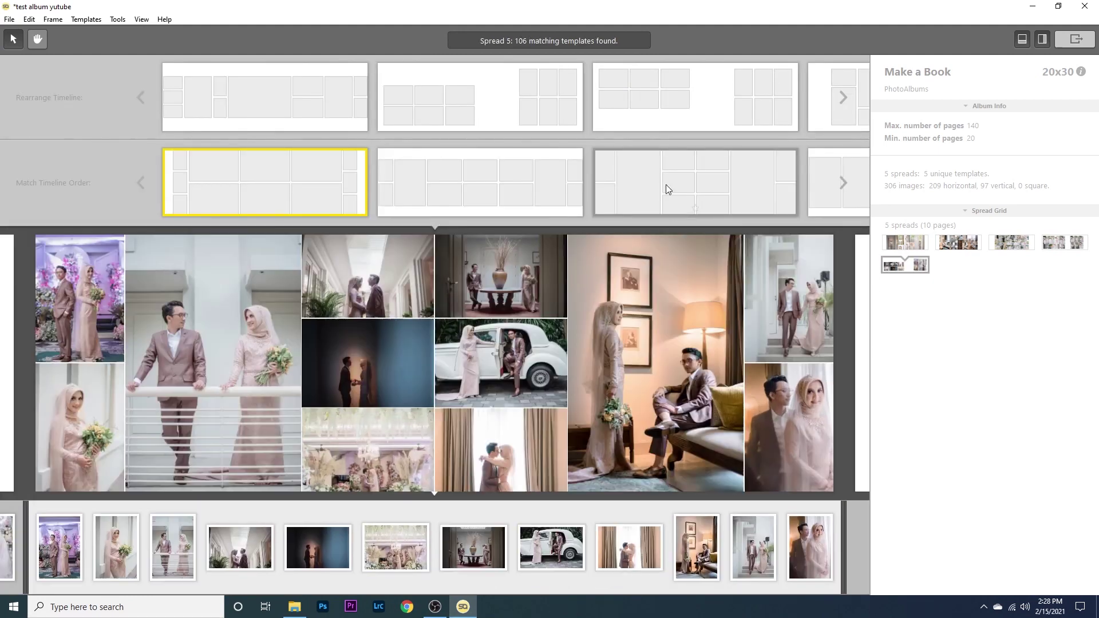
pyautogui.click(676, 191)
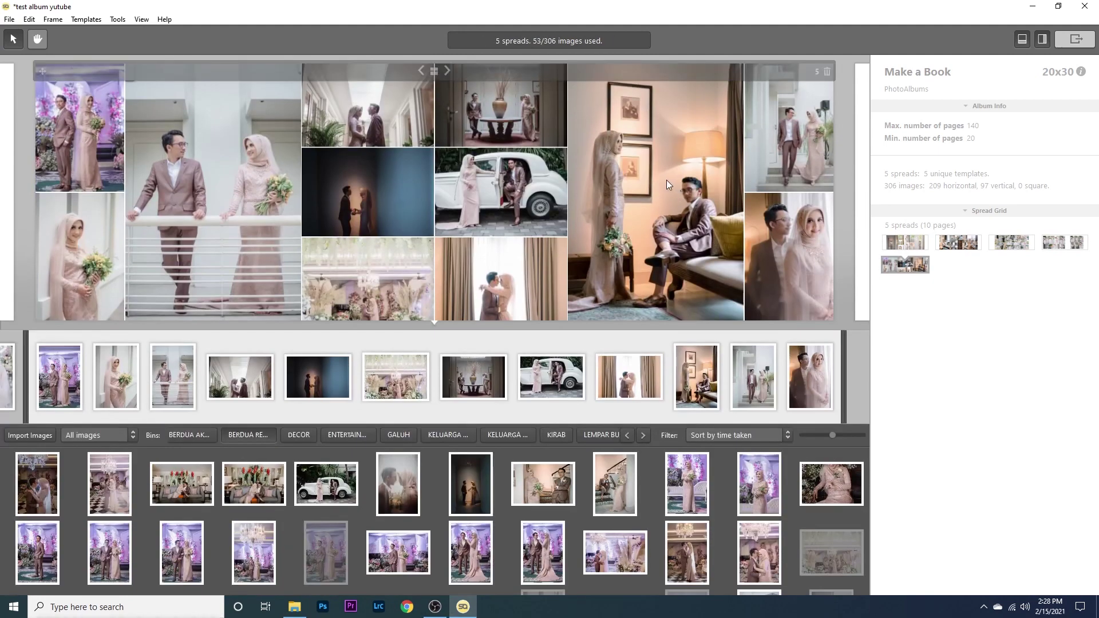
pyautogui.click(435, 72)
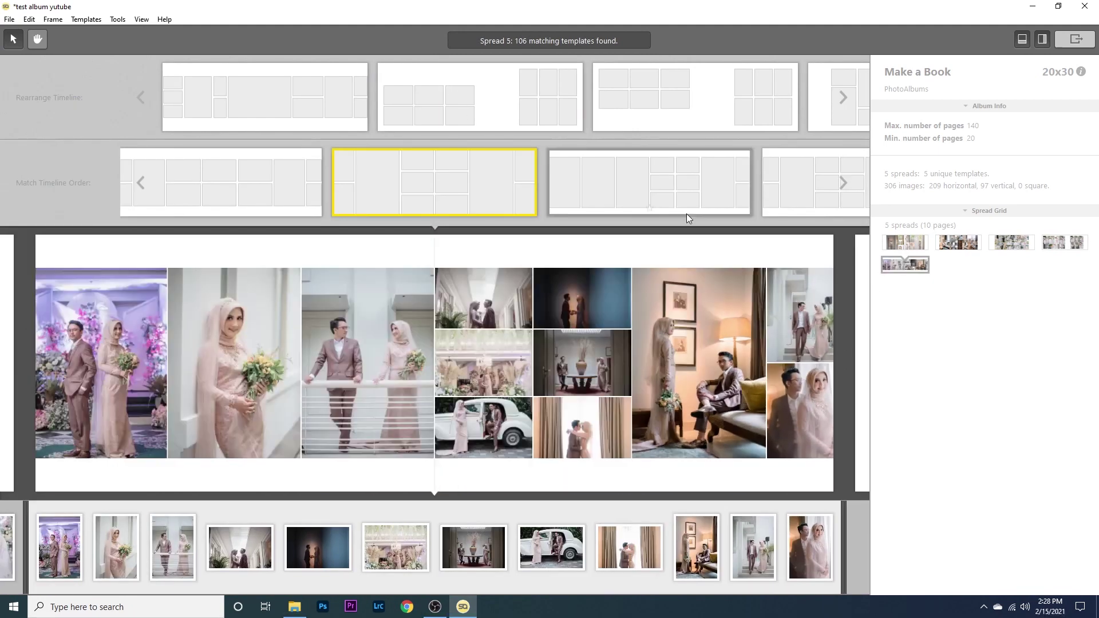
pyautogui.click(458, 180)
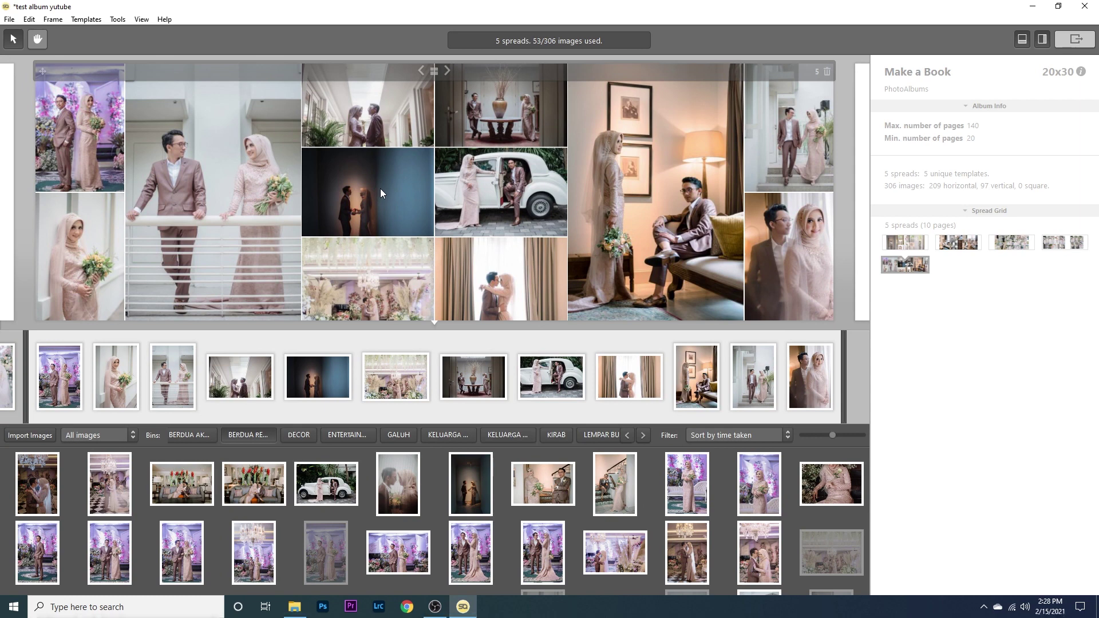
# Preview the seated bride portraits in the BERDUA RE... bin for the next spread, and open the second KELUARGA ... bin
pyautogui.scroll(-2, 398, 197)
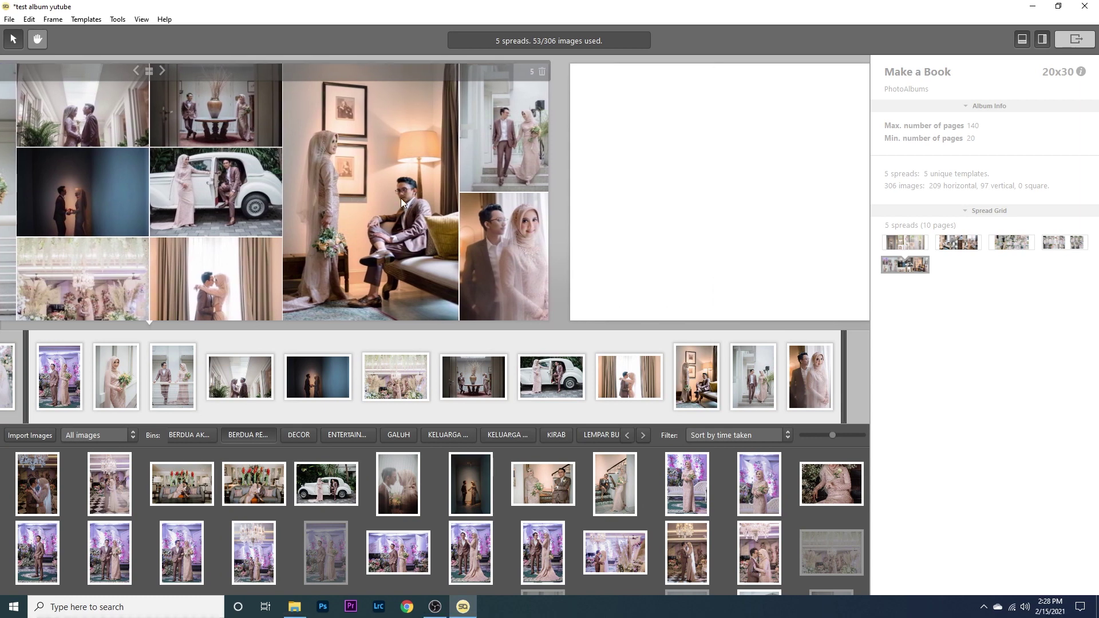
pyautogui.scroll(1, 401, 198)
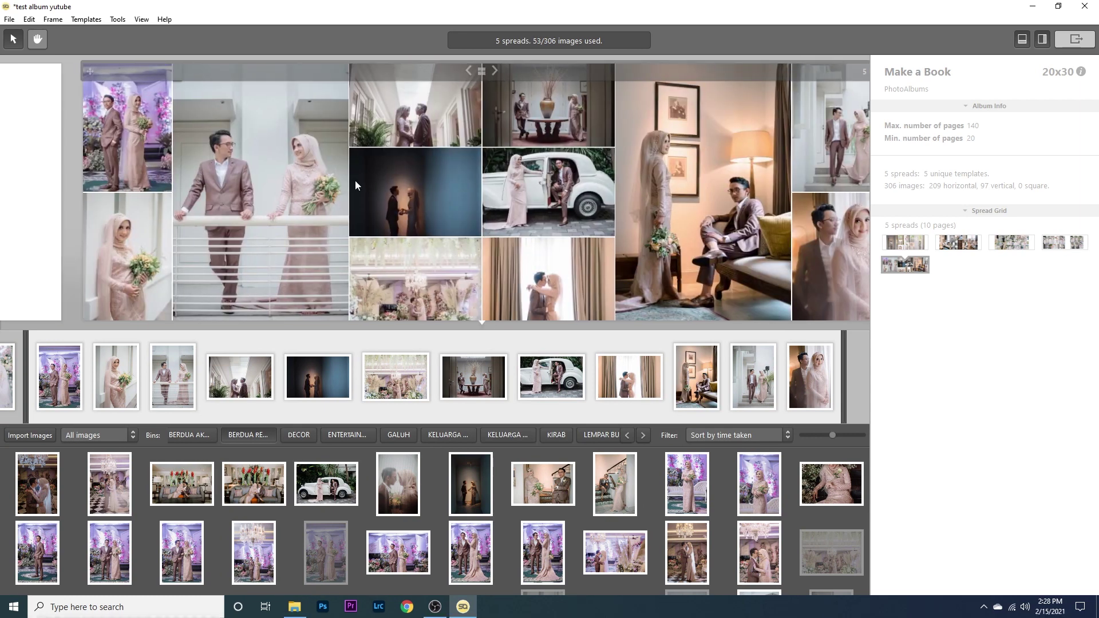
pyautogui.scroll(-1, 366, 182)
pyautogui.scroll(-2, 355, 182)
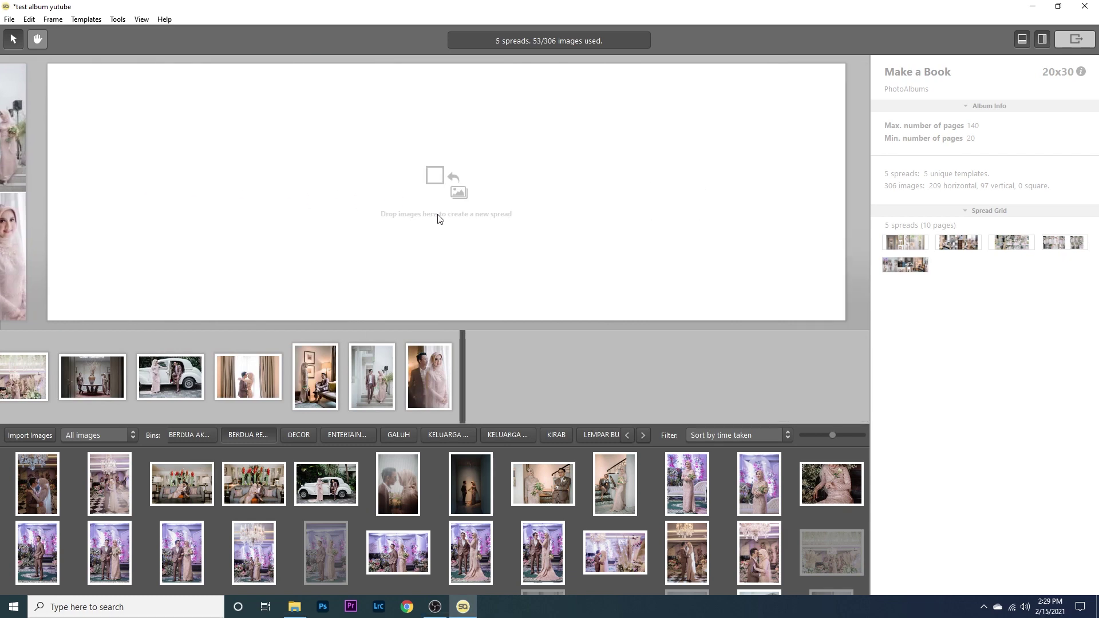
pyautogui.scroll(1, 383, 490)
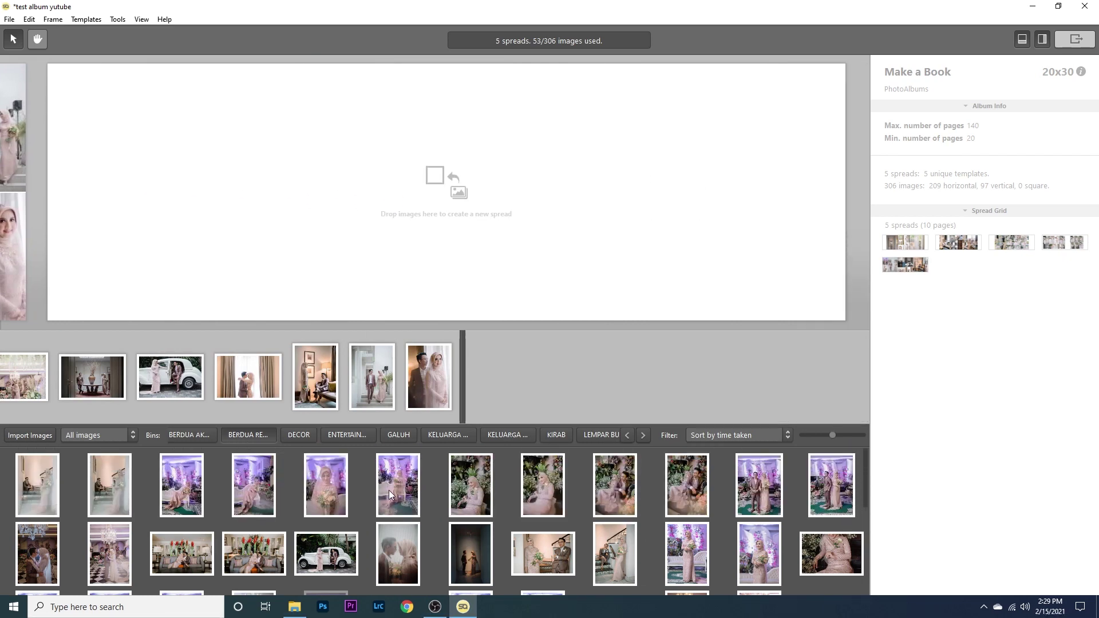
pyautogui.click(401, 504)
pyautogui.click(471, 496)
pyautogui.click(542, 484)
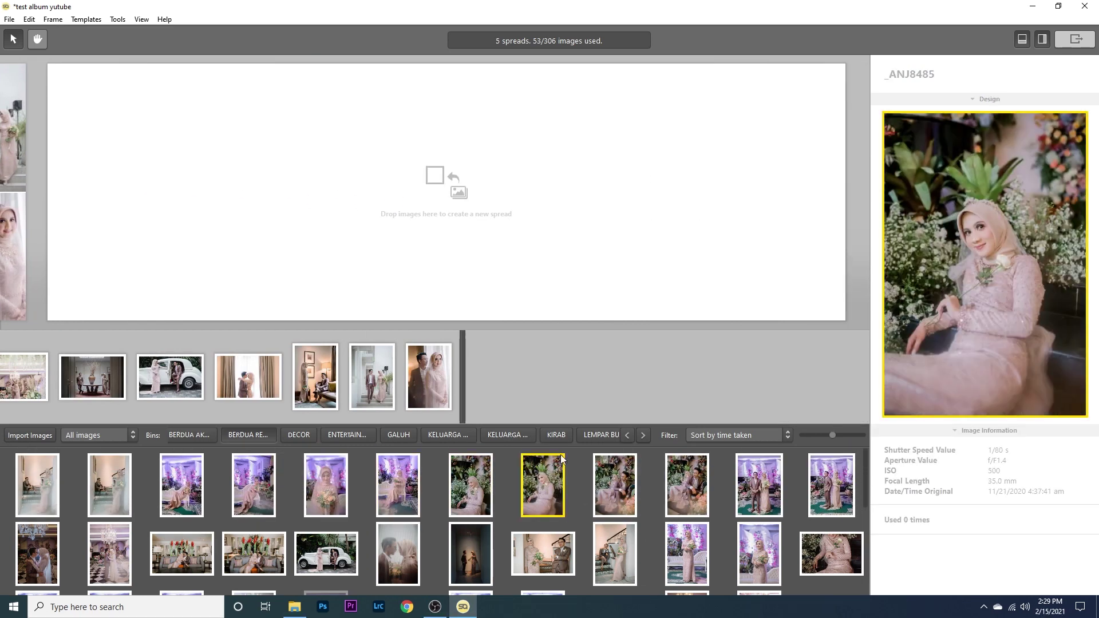
pyautogui.click(504, 435)
pyautogui.scroll(1, 291, 249)
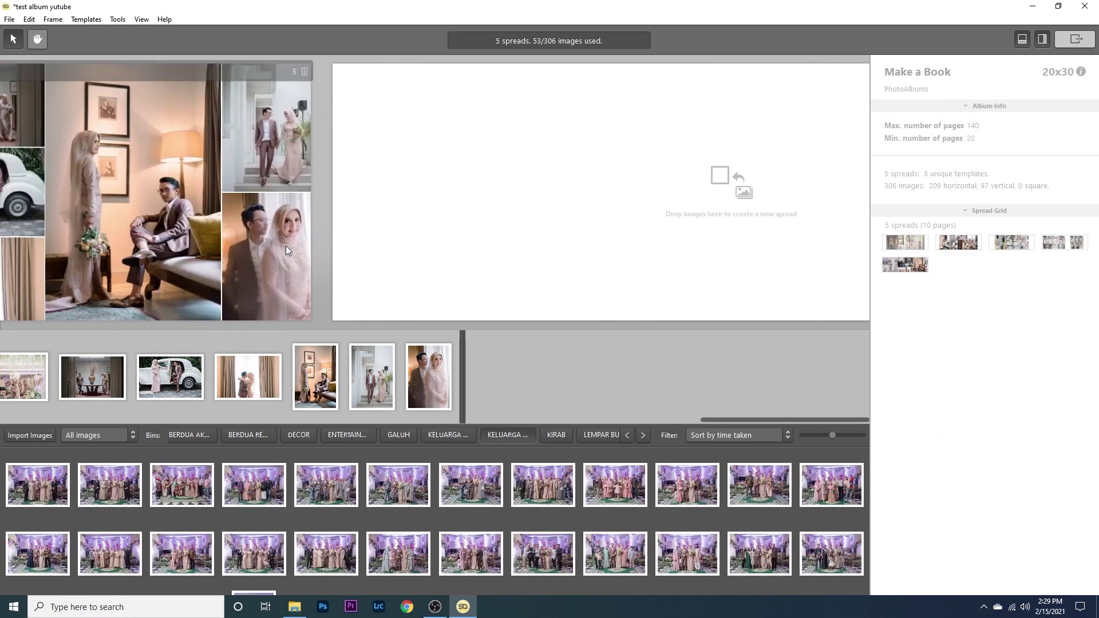
# Review the finished spreads back to spread 4 and save the album project
pyautogui.scroll(1, 295, 241)
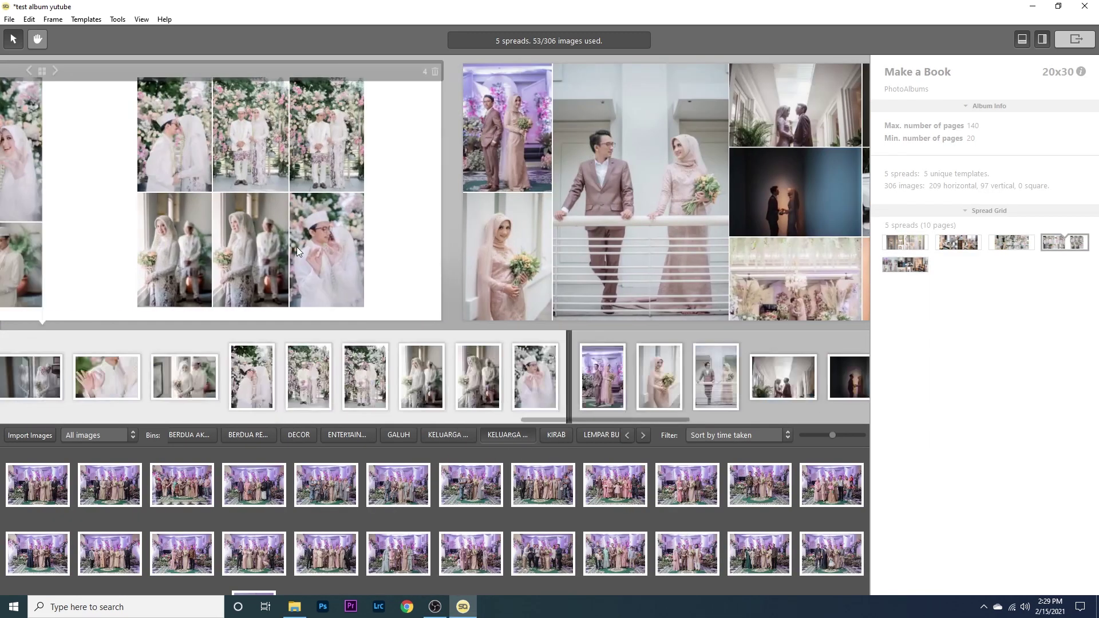
pyautogui.scroll(1, 296, 247)
pyautogui.scroll(-1, 296, 249)
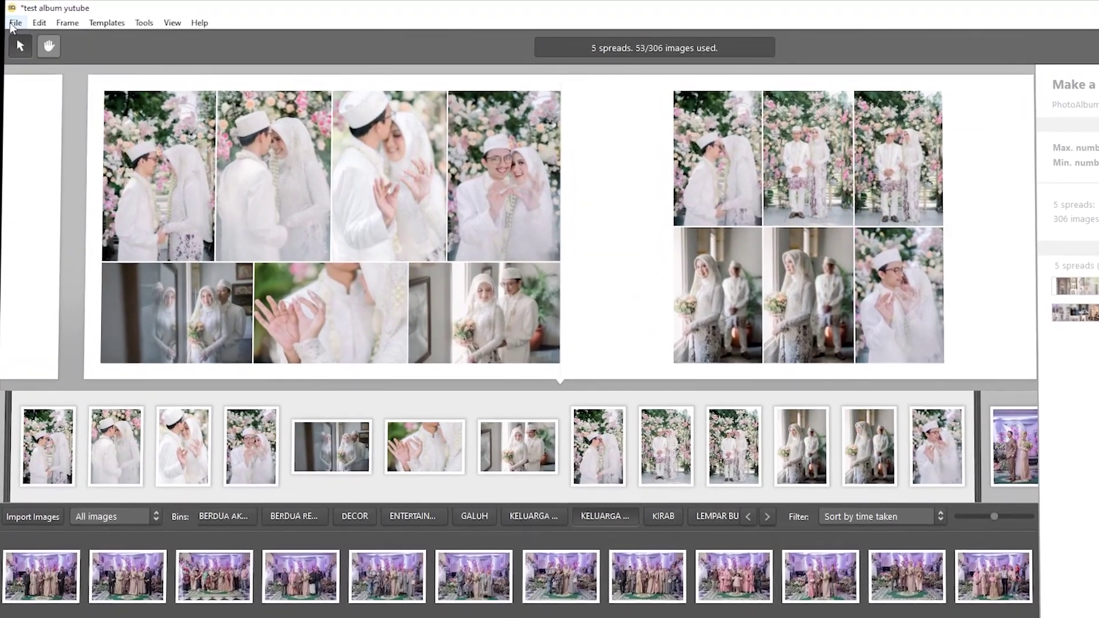
pyautogui.click(12, 23)
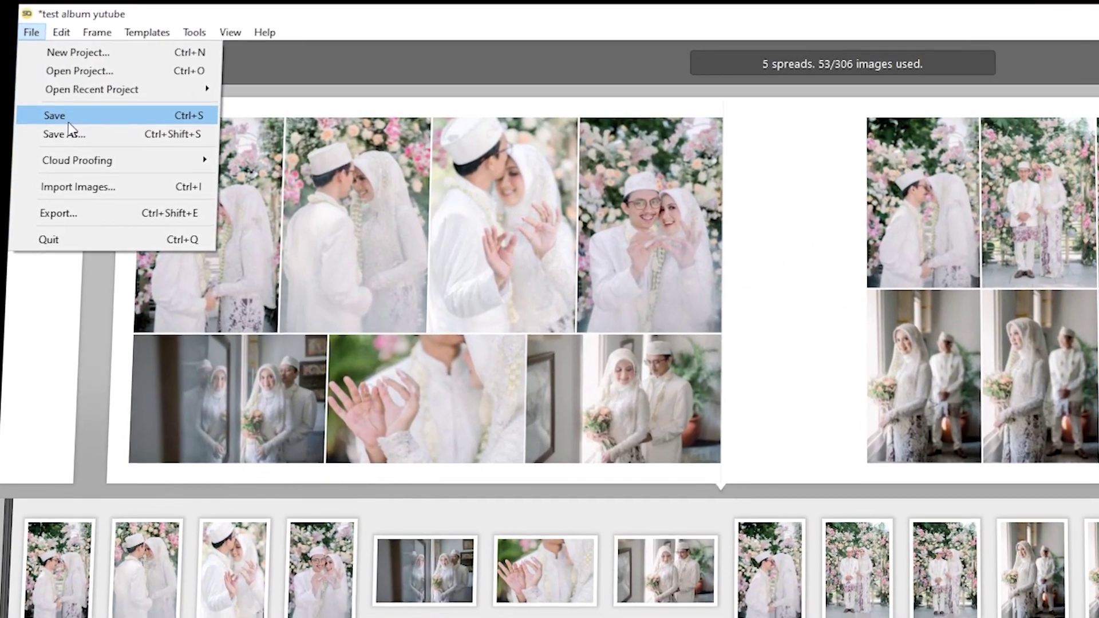
pyautogui.click(68, 118)
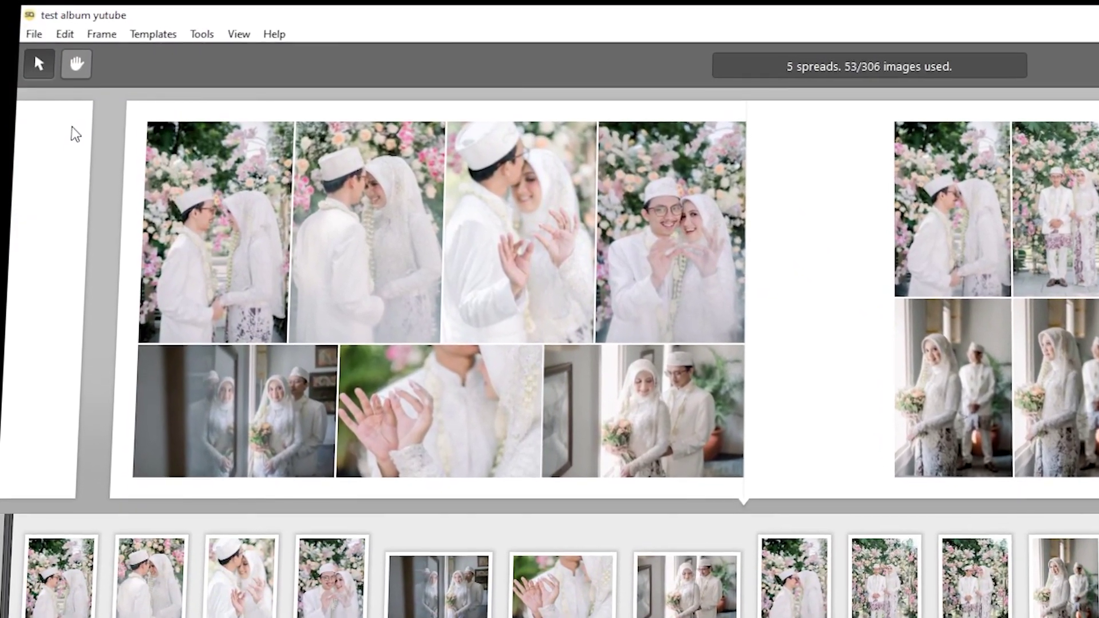
# Start the album export and ignore the album company's page-count limitations
pyautogui.click(31, 32)
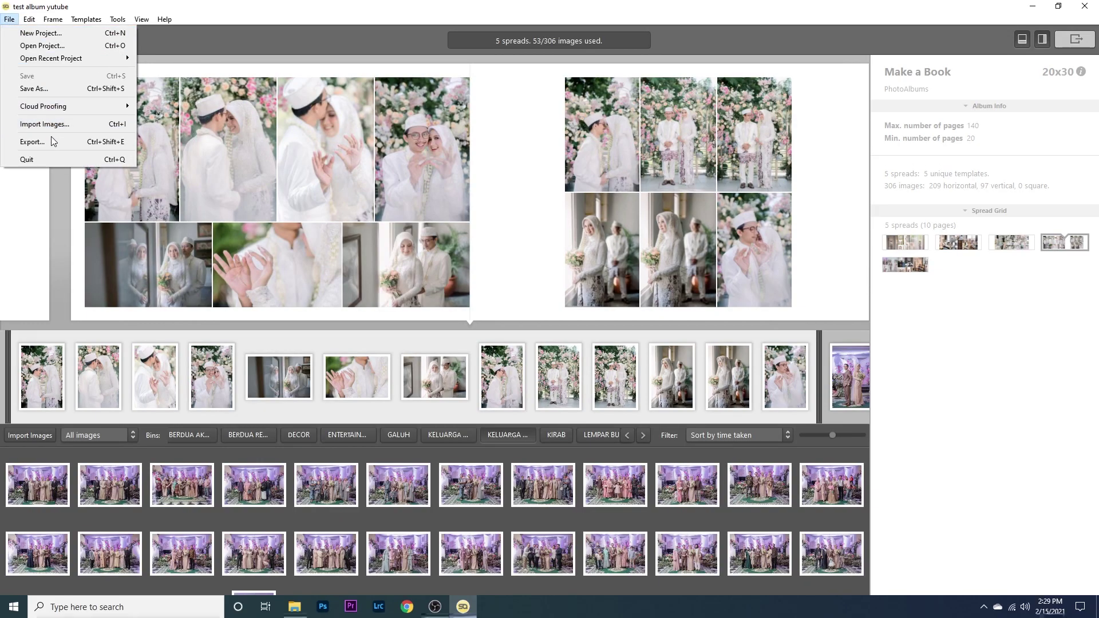
pyautogui.click(244, 190)
pyautogui.click(10, 20)
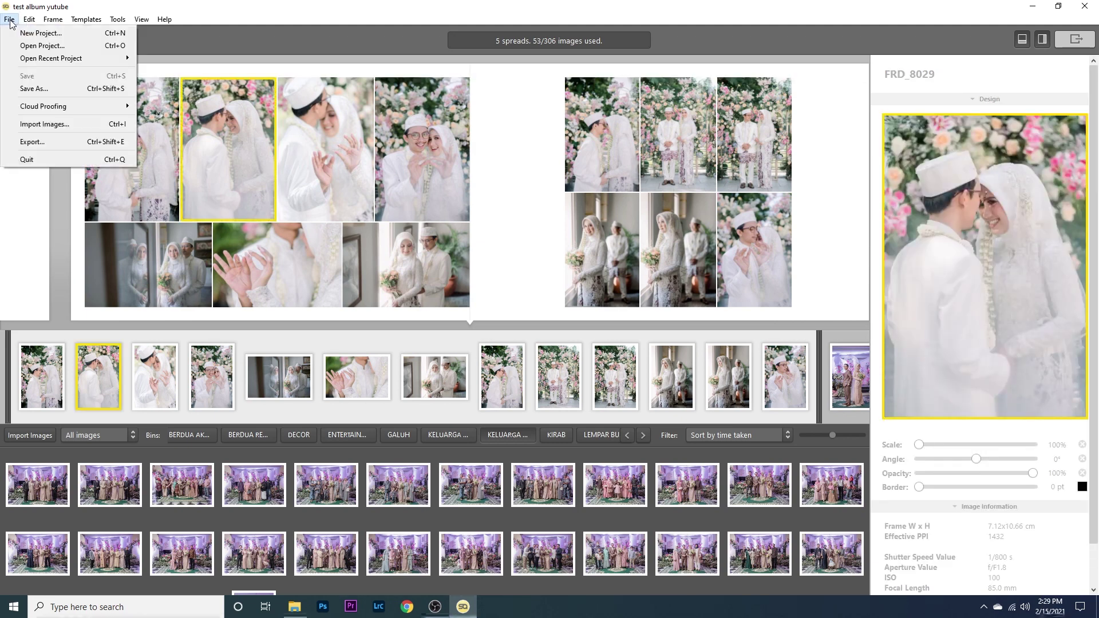
pyautogui.click(68, 144)
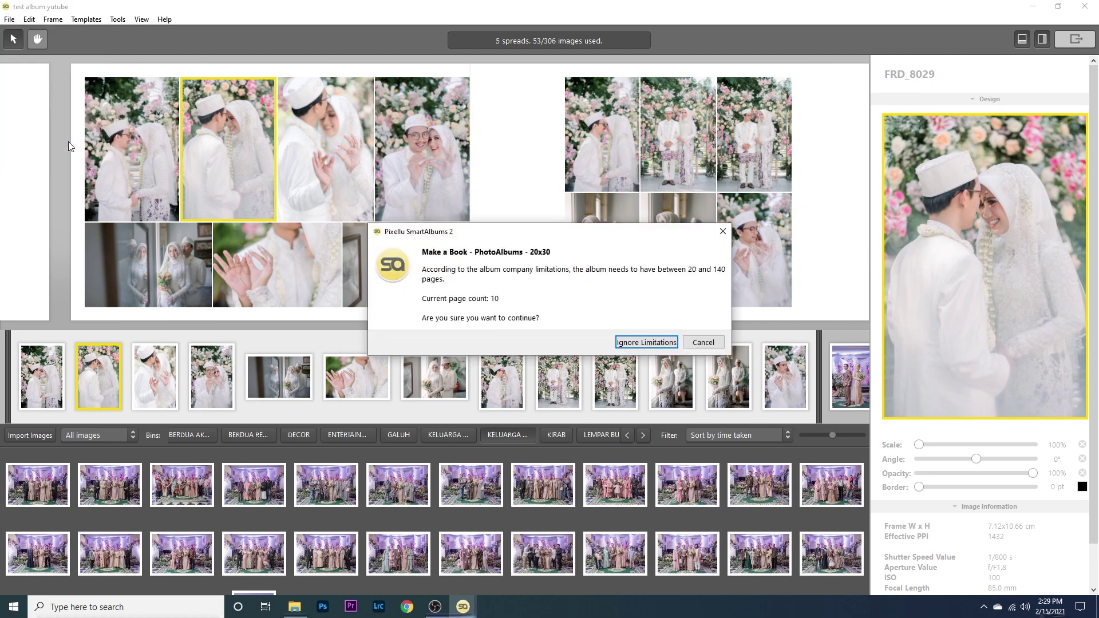
pyautogui.click(638, 344)
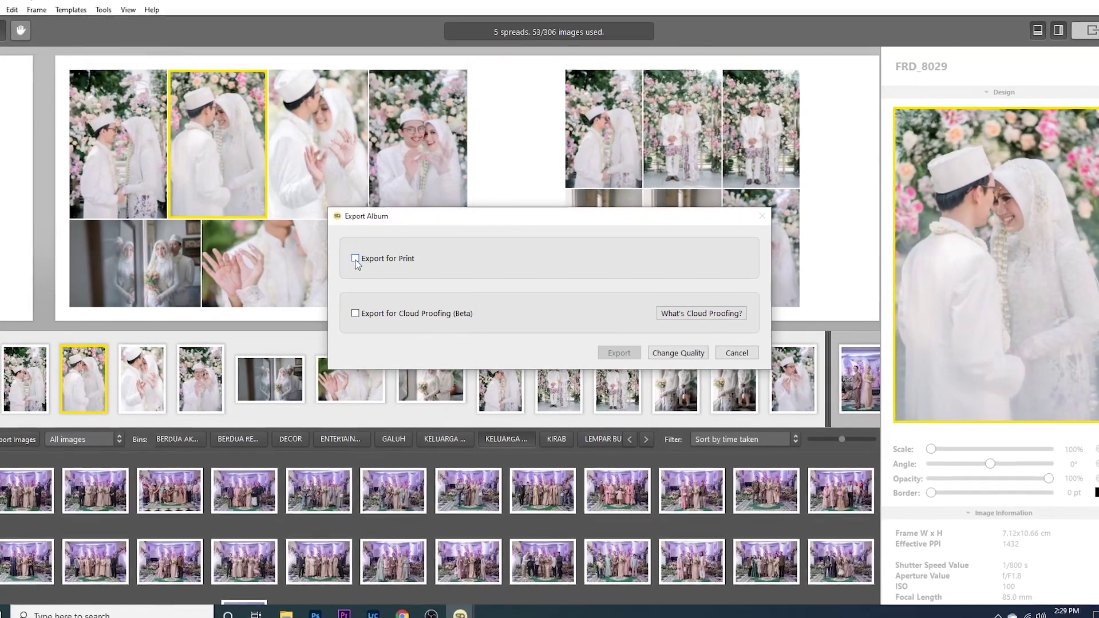
# Enable Export for Print with JPG format and the sRGB color profile
pyautogui.click(358, 260)
pyautogui.click(367, 279)
pyautogui.click(376, 281)
pyautogui.click(381, 319)
pyautogui.click(382, 323)
pyautogui.click(375, 319)
pyautogui.click(373, 318)
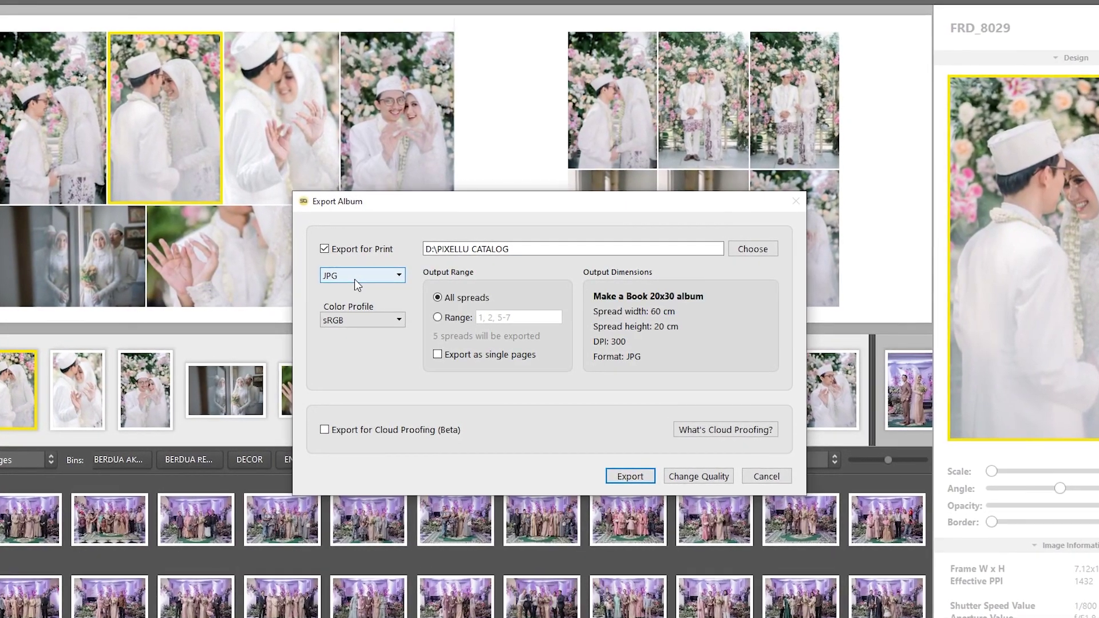
pyautogui.click(352, 316)
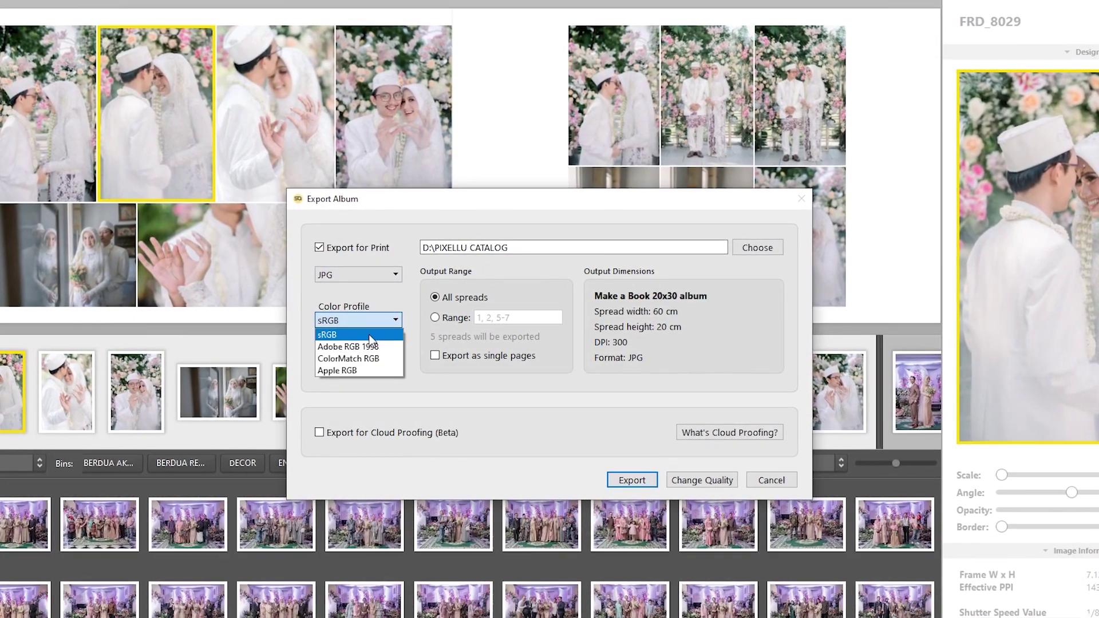
pyautogui.click(363, 318)
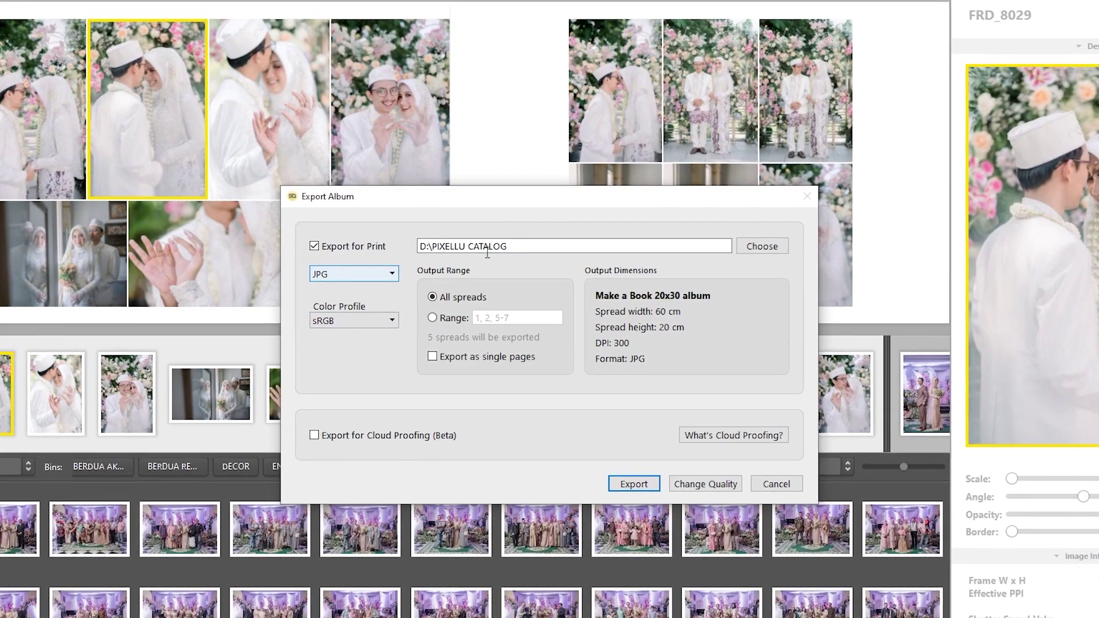
# Check the JPEG output quality and sharpening preset in the export quality preferences, and accept them
pyautogui.moveTo(545, 198); pyautogui.dragTo(452, 172)
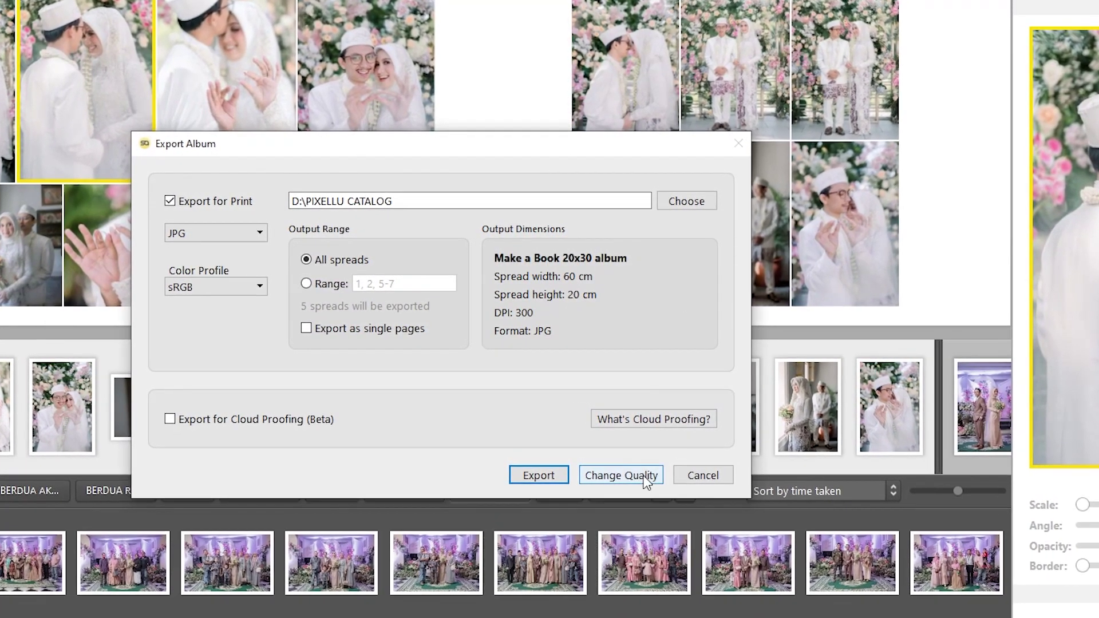
pyautogui.click(641, 475)
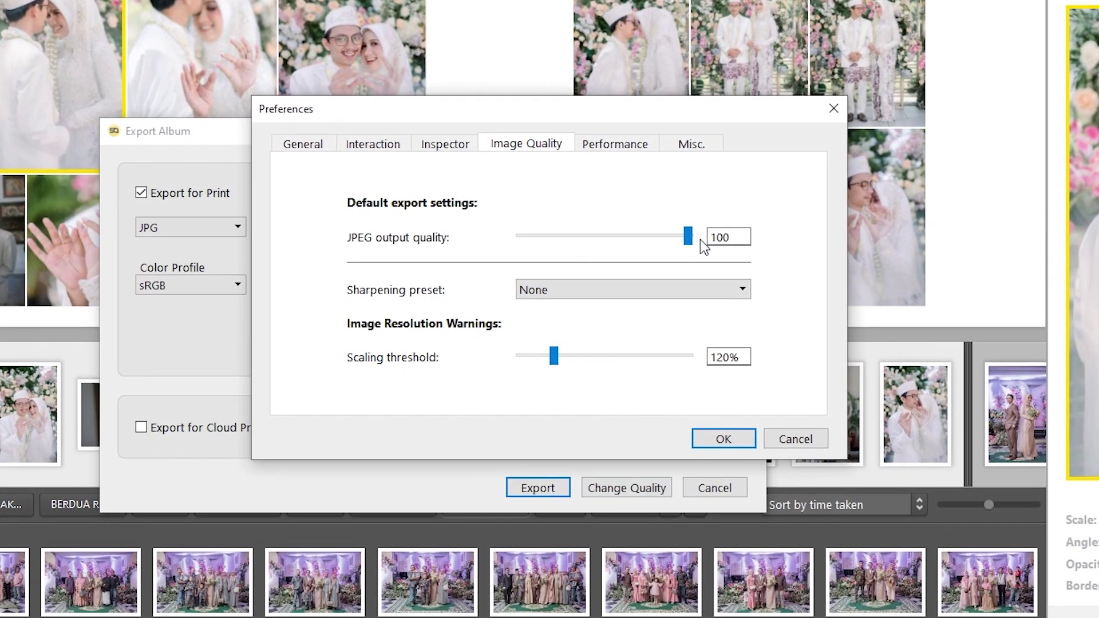
pyautogui.click(710, 442)
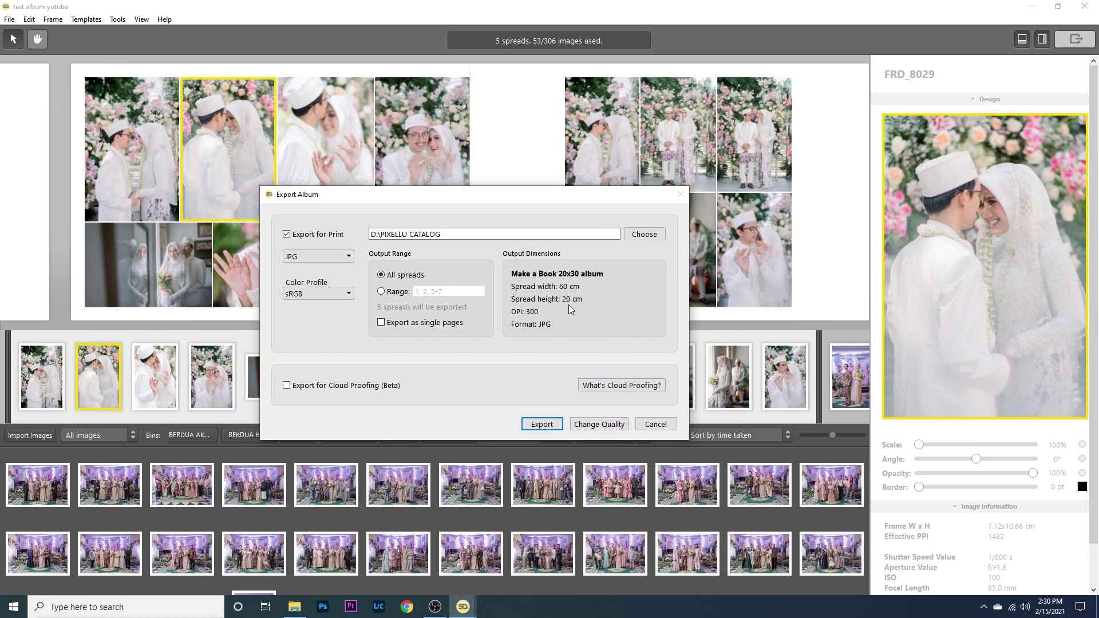
# Browse for an export location, create a folder named test on New Volume (D:), and open it
pyautogui.click(645, 235)
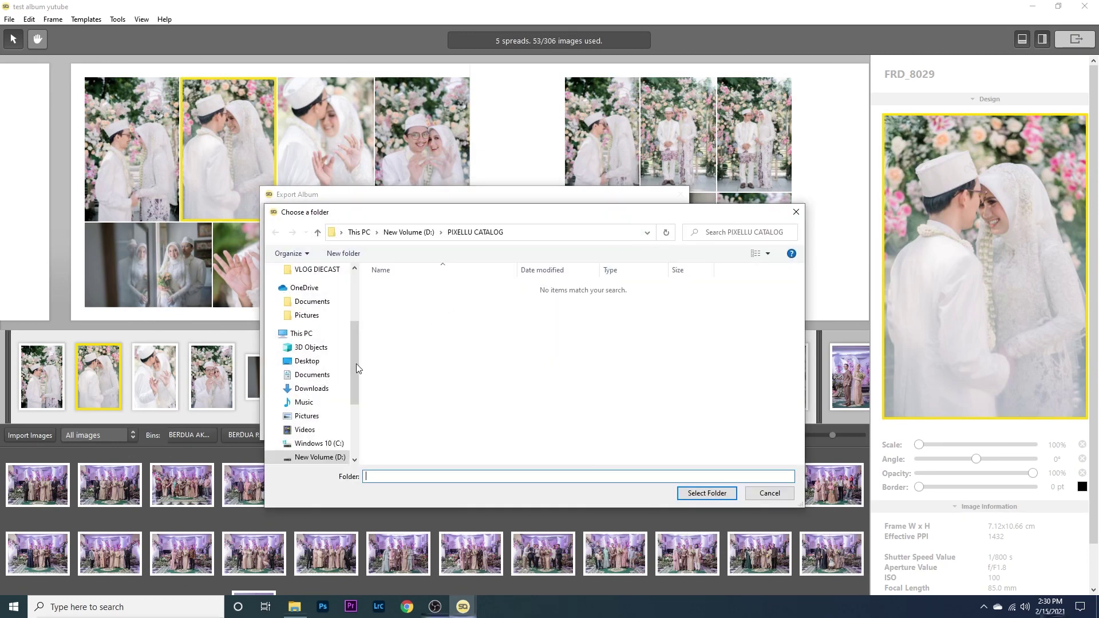
pyautogui.scroll(-3, 355, 369)
pyautogui.click(329, 353)
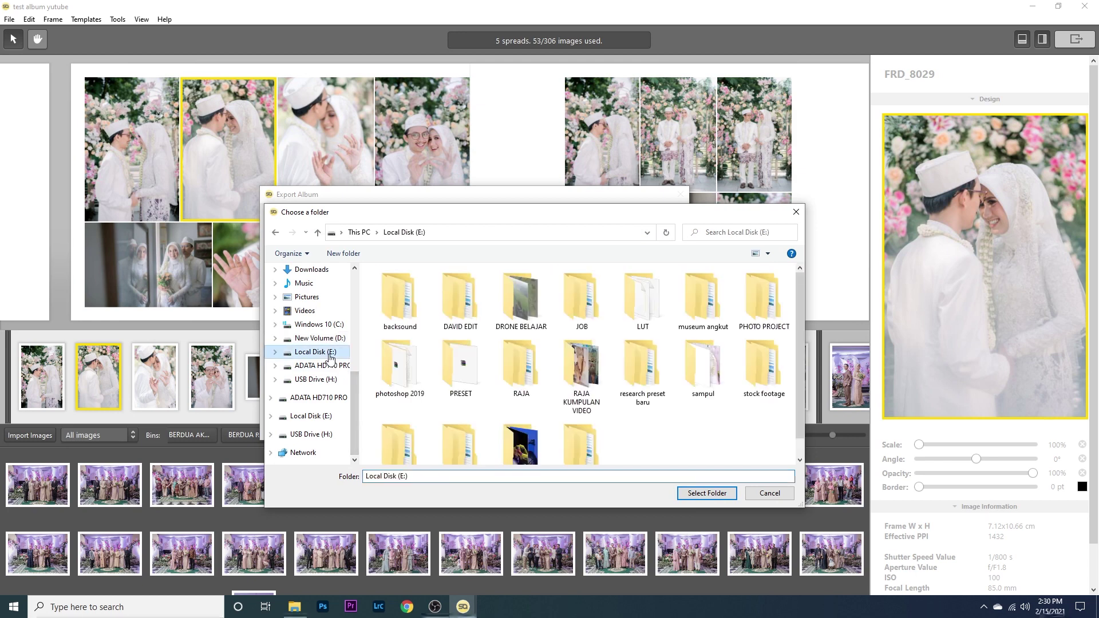
pyautogui.scroll(-1, 386, 386)
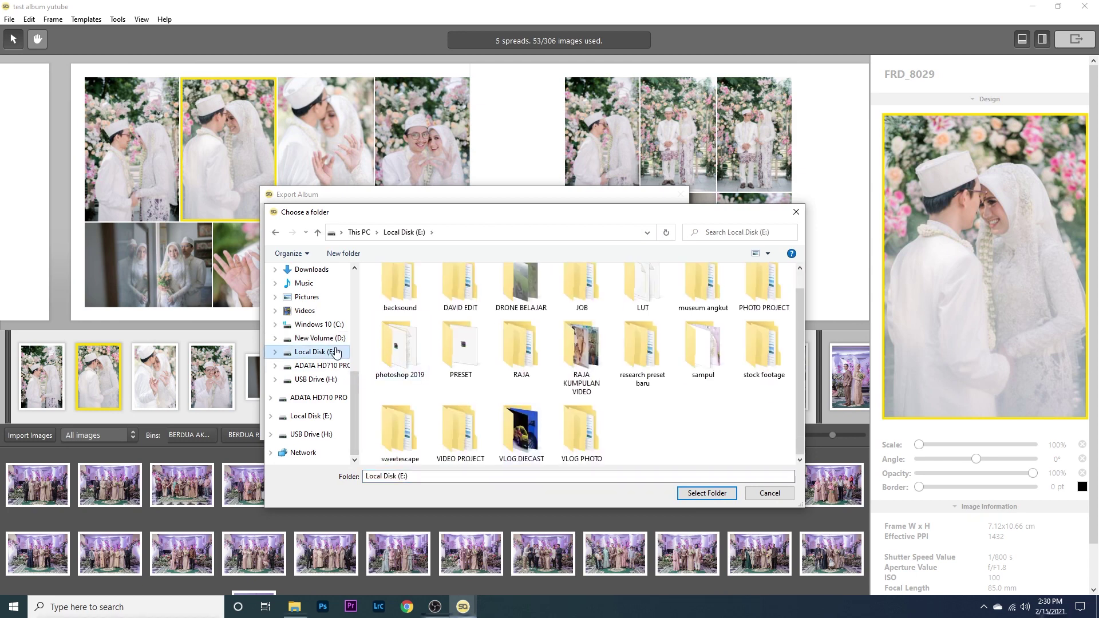
pyautogui.click(319, 338)
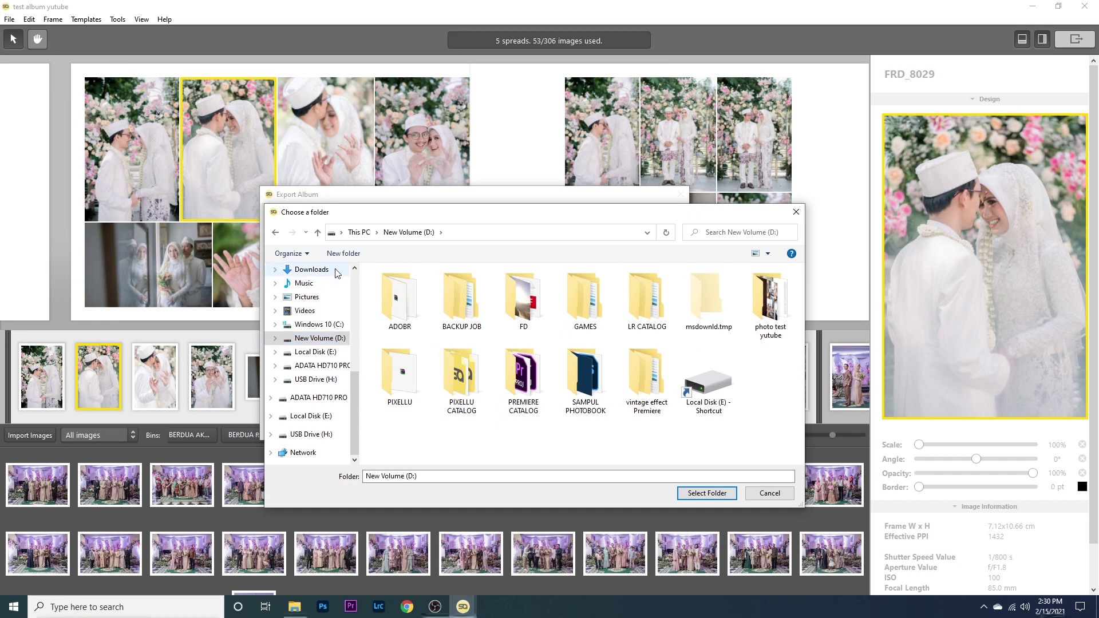
pyautogui.click(344, 253)
pyautogui.write('te')
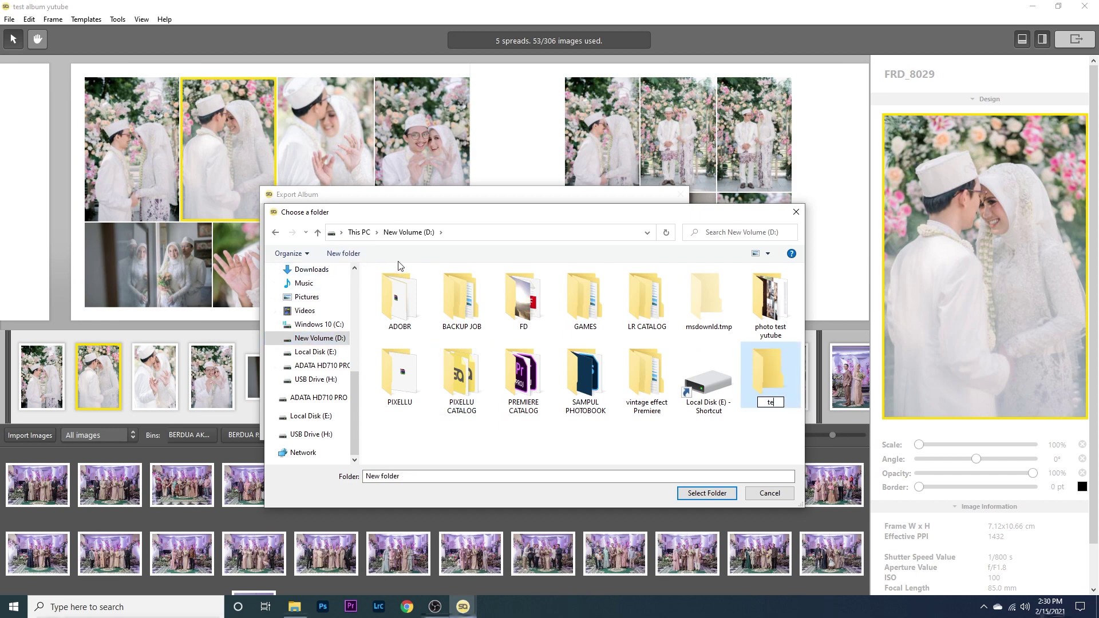
pyautogui.write('st')
pyautogui.doubleClick(764, 366)
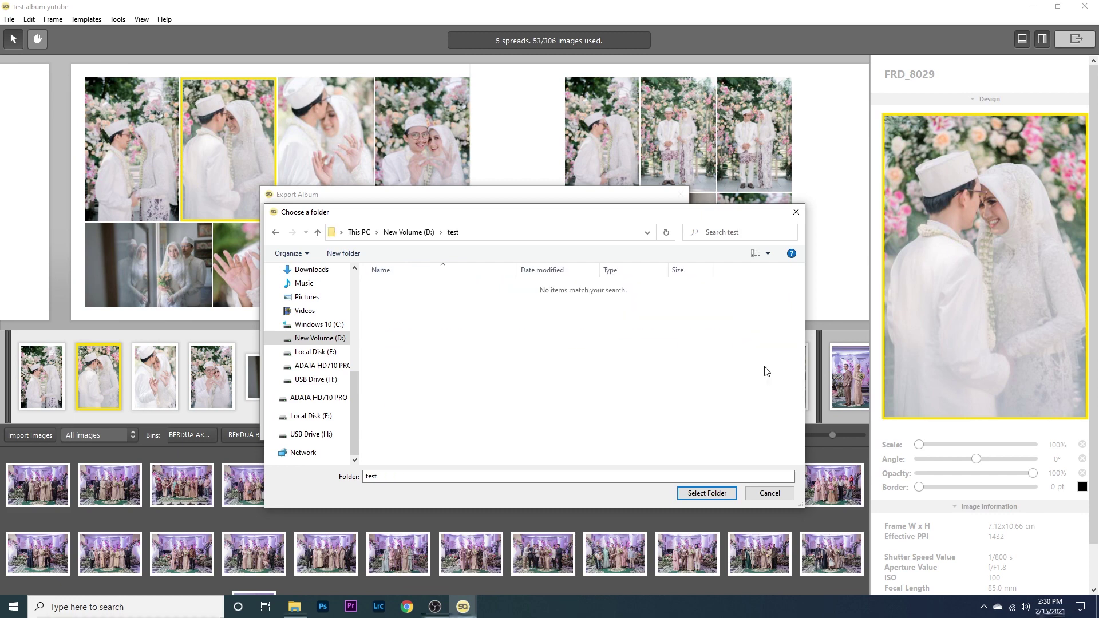
# Set D:\test as the export destination and export all spreads of the album
pyautogui.click(705, 496)
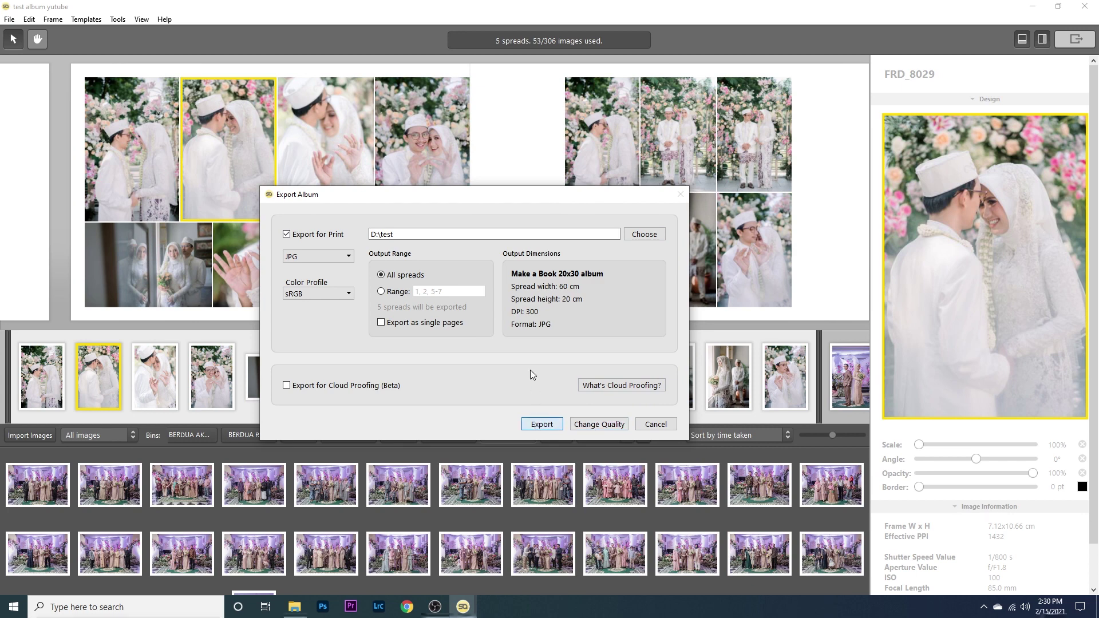
pyautogui.click(542, 427)
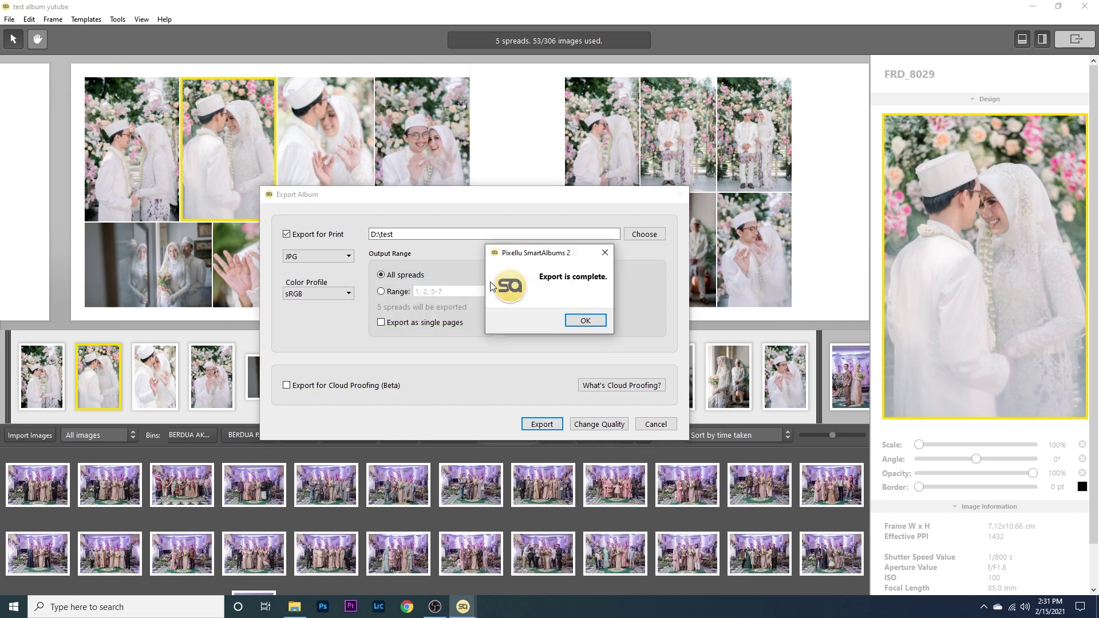
pyautogui.click(579, 322)
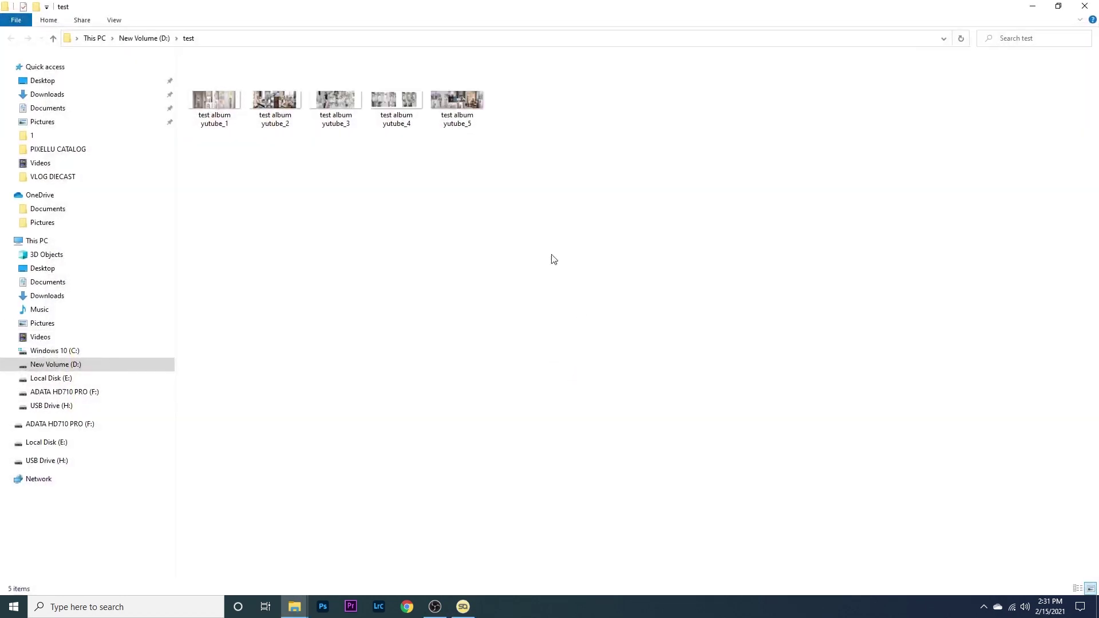
# View the exported spread images from test album yutube_1 through test album yutube_5, and close the image viewer
pyautogui.doubleClick(221, 122)
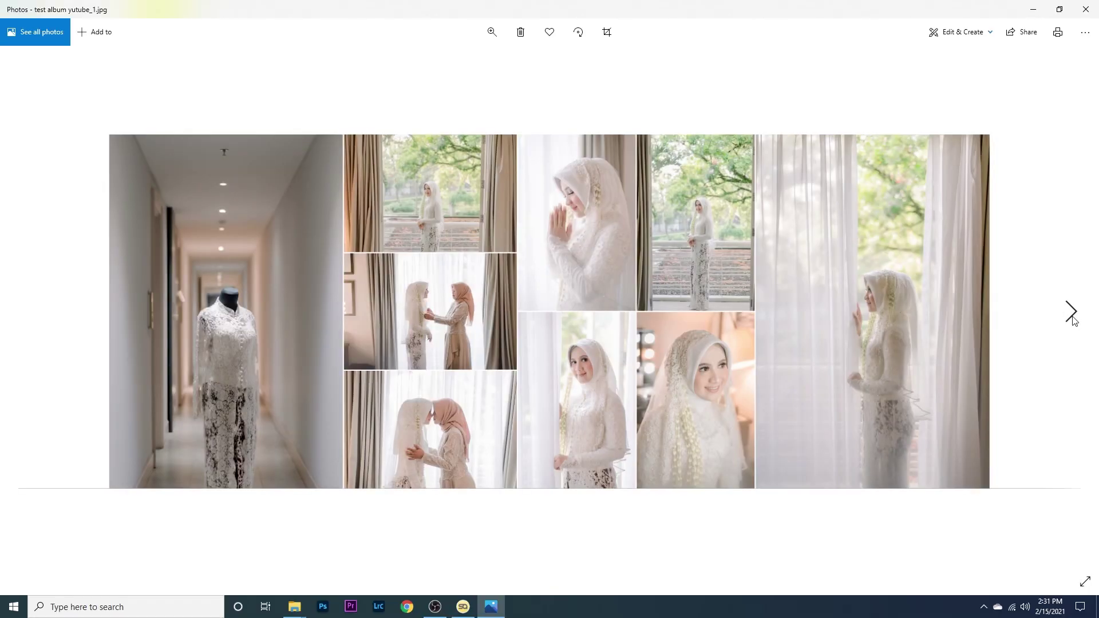
pyautogui.click(1071, 313)
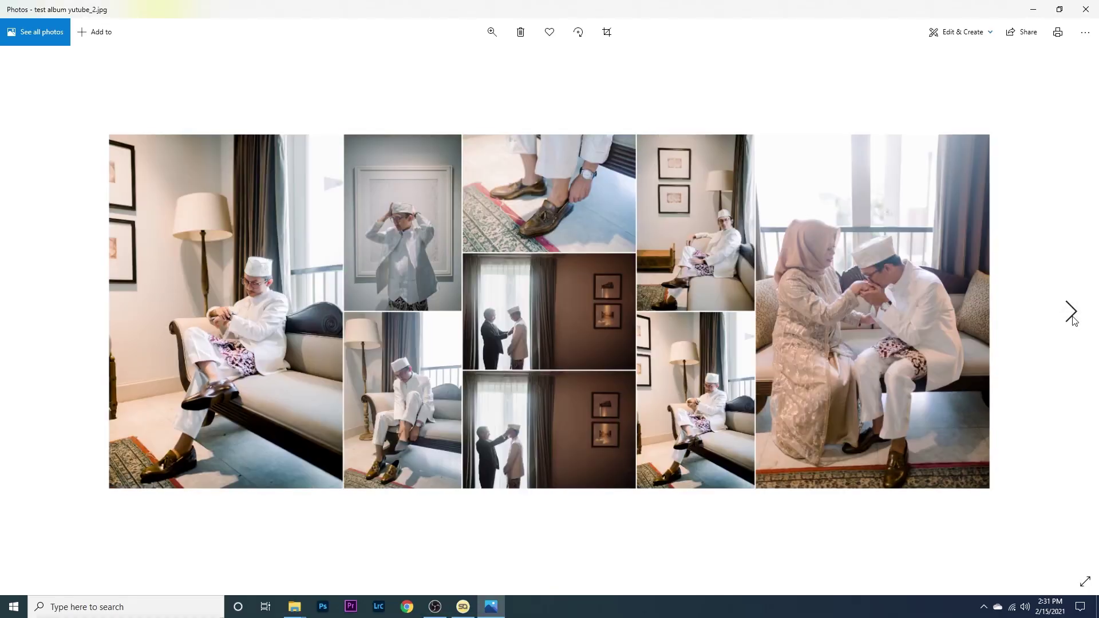
pyautogui.click(1074, 317)
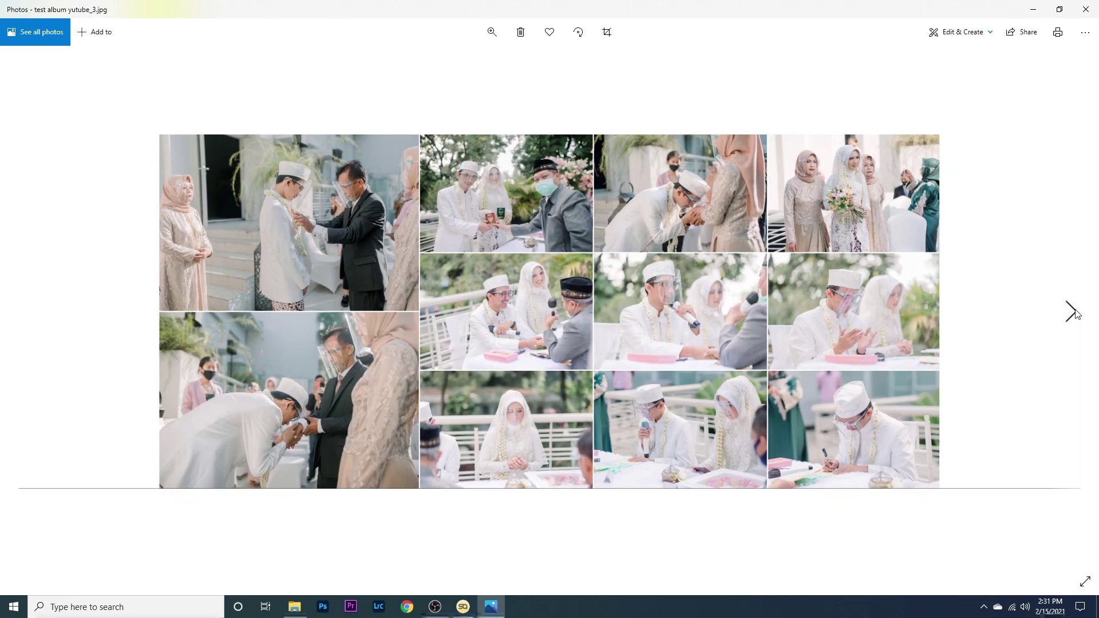
pyautogui.click(1073, 314)
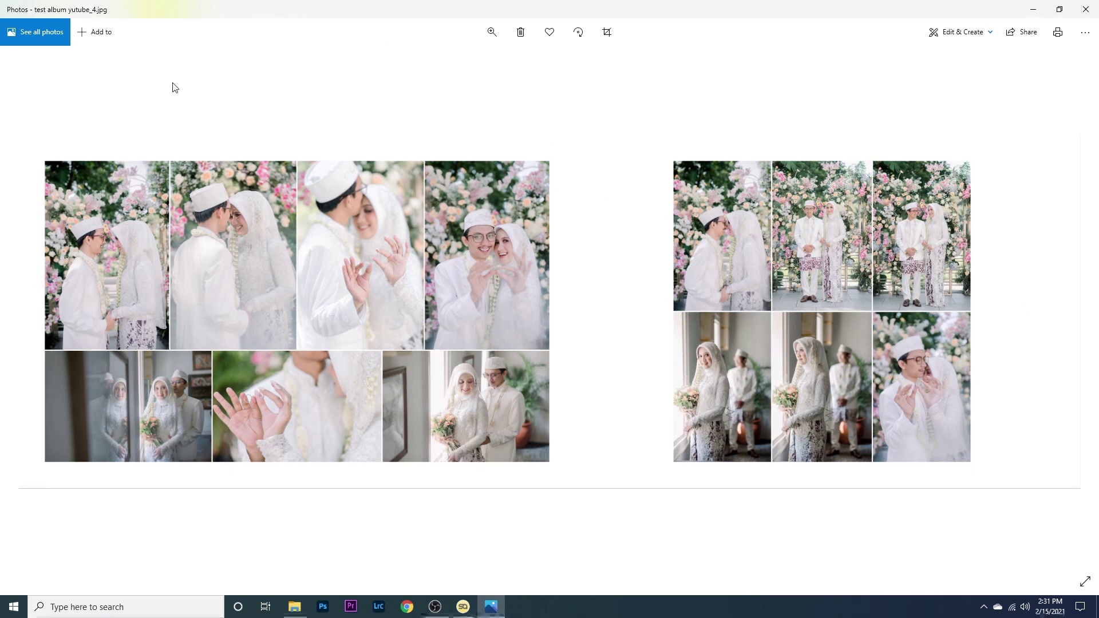
pyautogui.click(1071, 312)
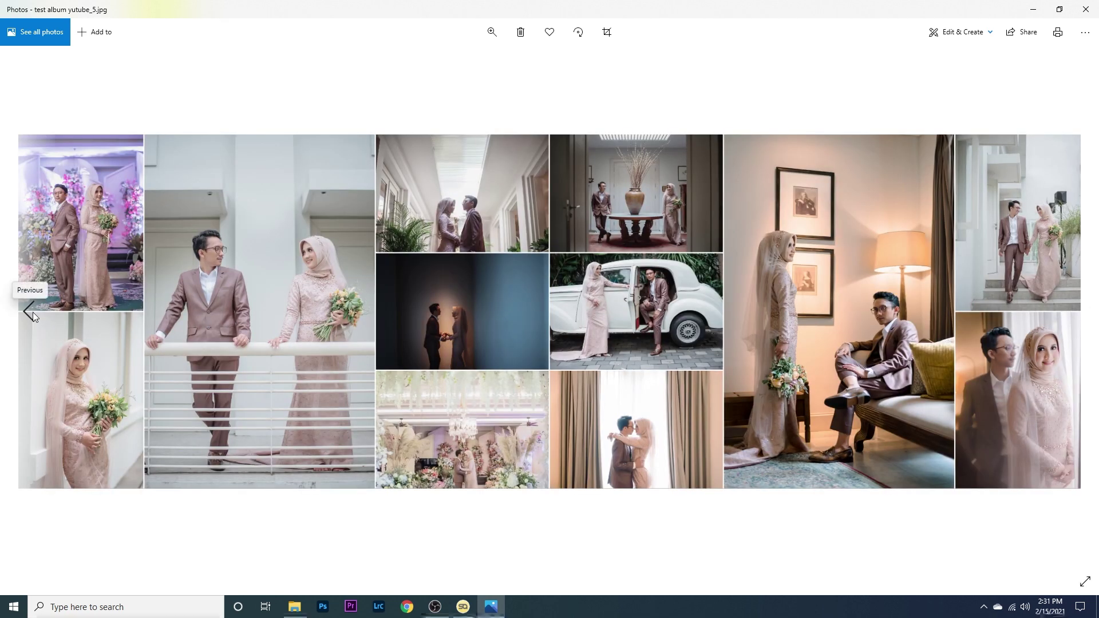
pyautogui.click(31, 313)
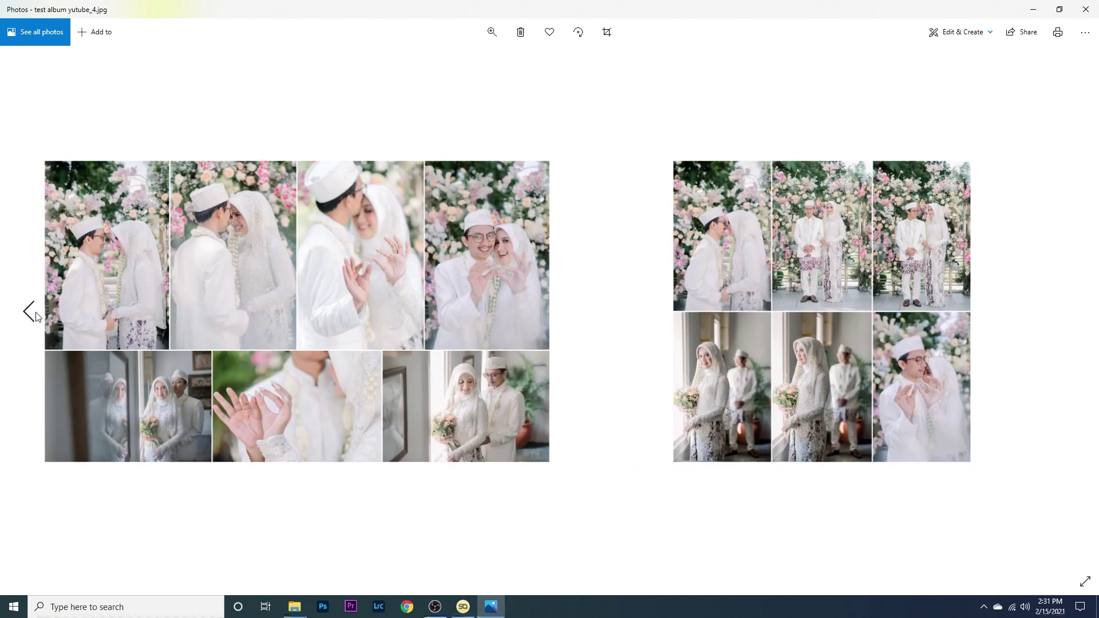
pyautogui.click(1088, 13)
# Check the file size of test album yutube_3 in its file properties, and close them
pyautogui.click(333, 120)
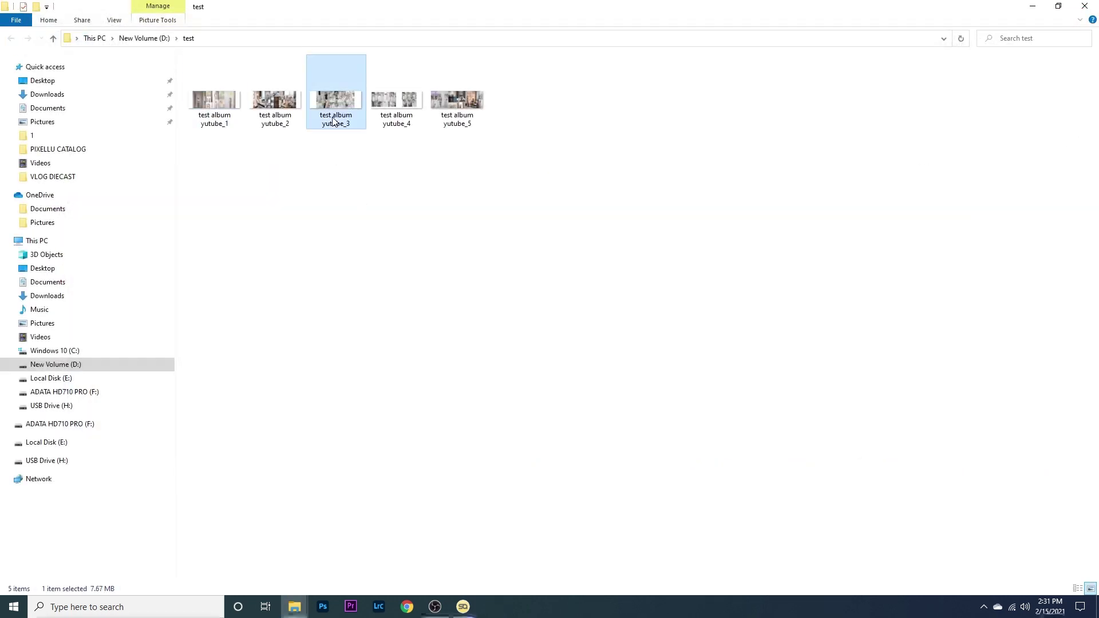
pyautogui.rightClick(333, 120)
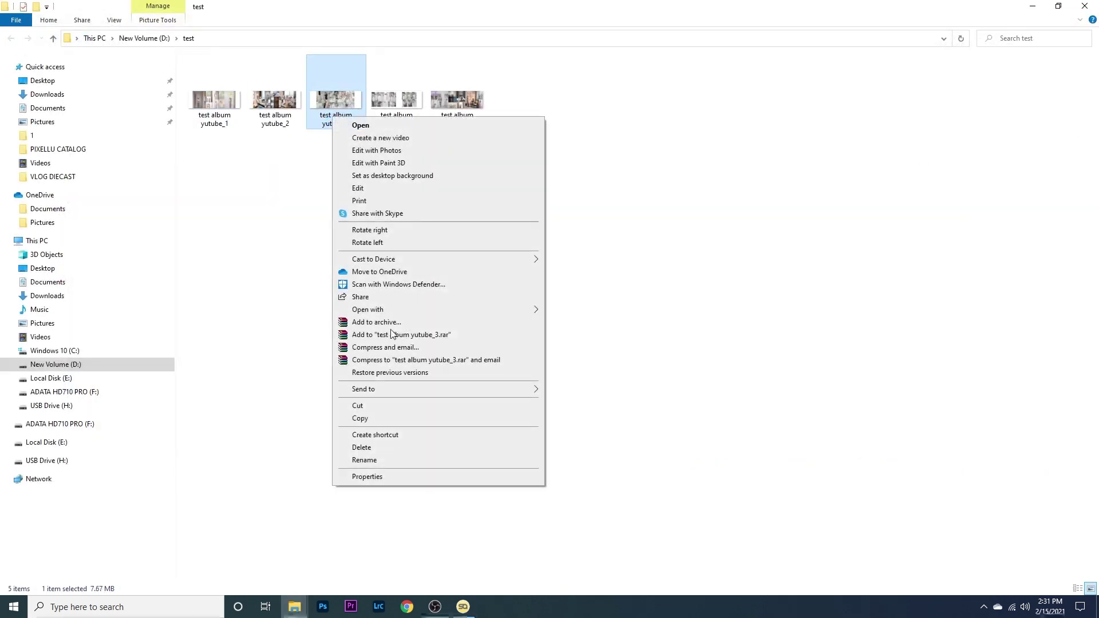
pyautogui.click(410, 478)
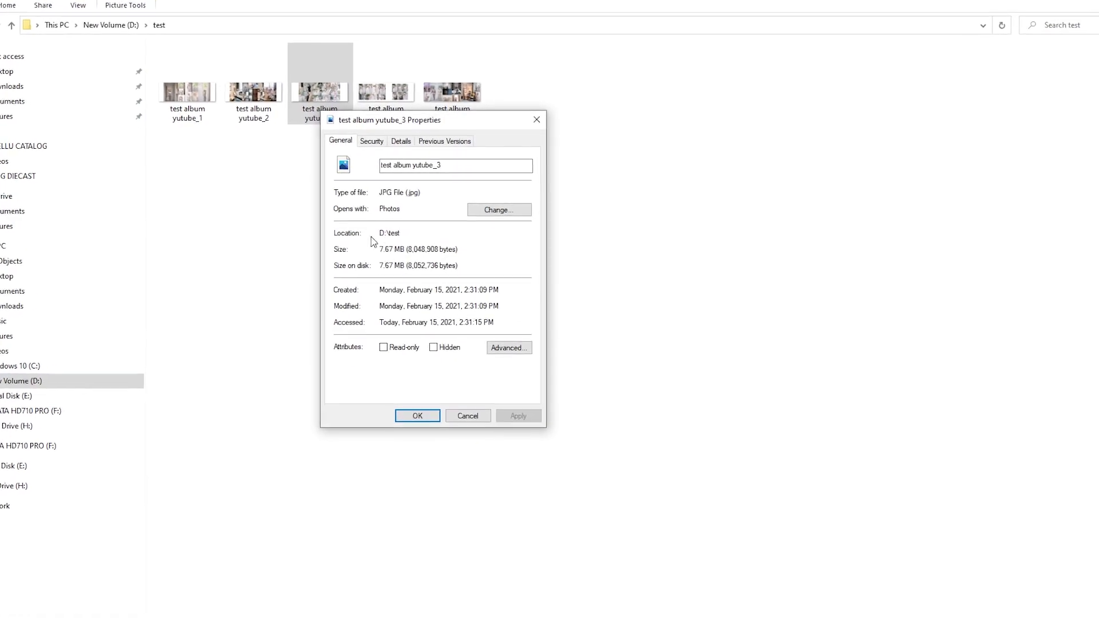
pyautogui.click(539, 117)
# Open test album yutube_5 briefly, close it, and check its file size in the file properties
pyautogui.doubleClick(449, 91)
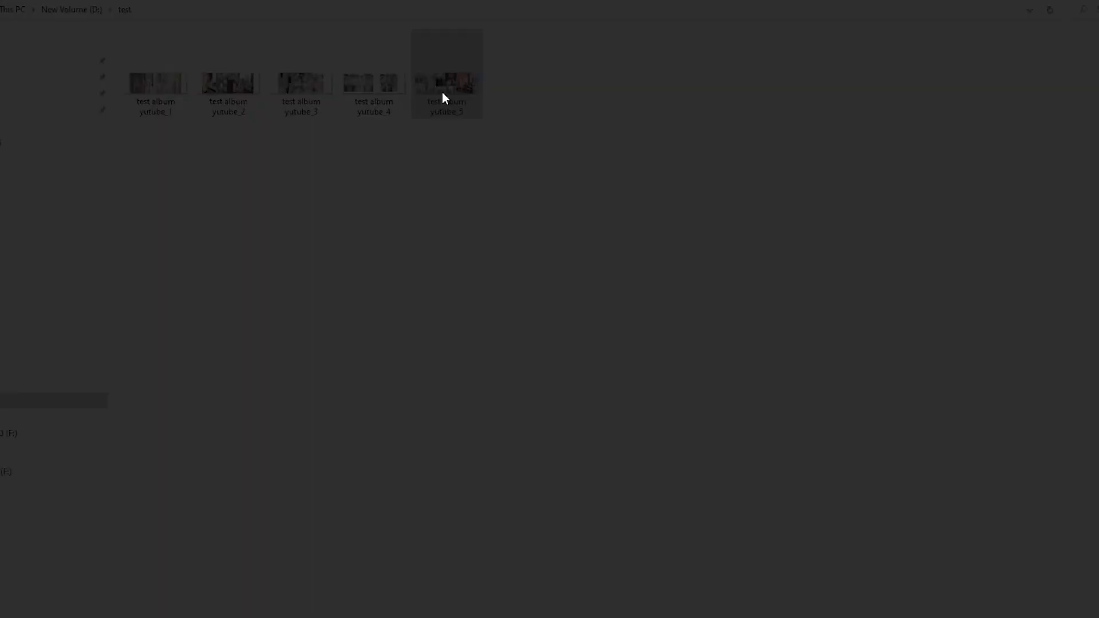
pyautogui.hotkey('alt', 'F4')
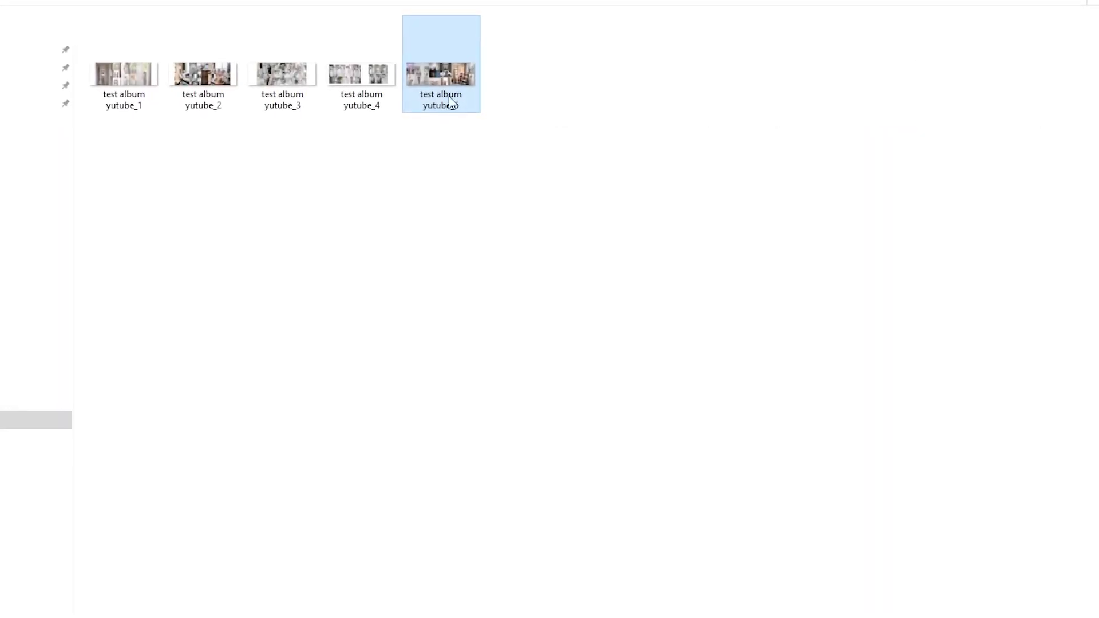
pyautogui.rightClick(442, 79)
pyautogui.click(515, 567)
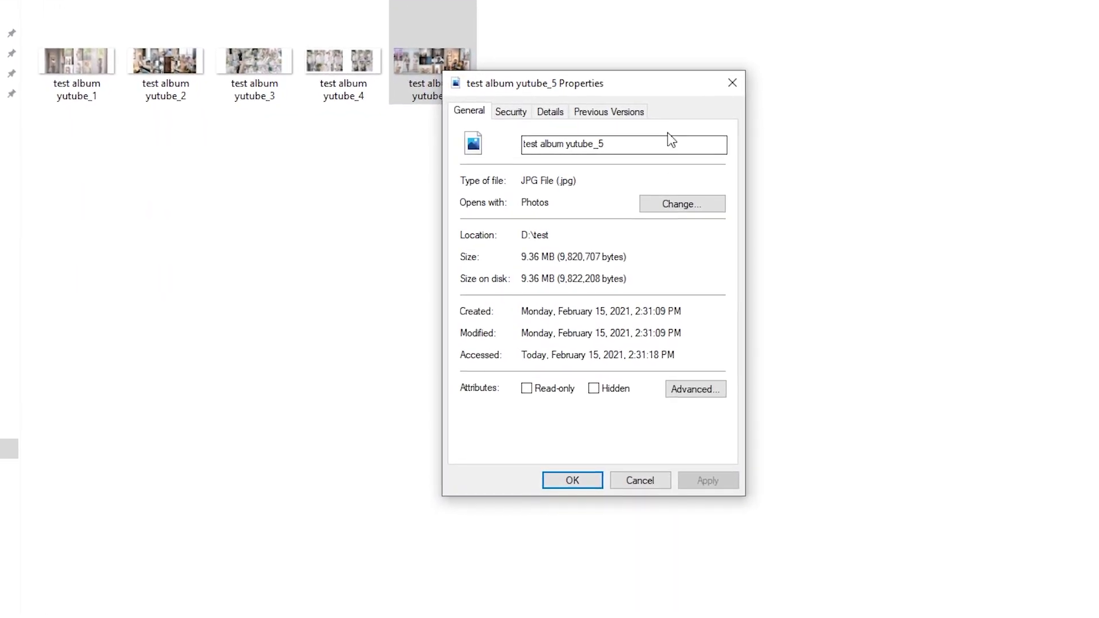
# Close the file properties and compare the file sizes of the exported test album yutube images in the folder
pyautogui.click(733, 83)
pyautogui.click(361, 86)
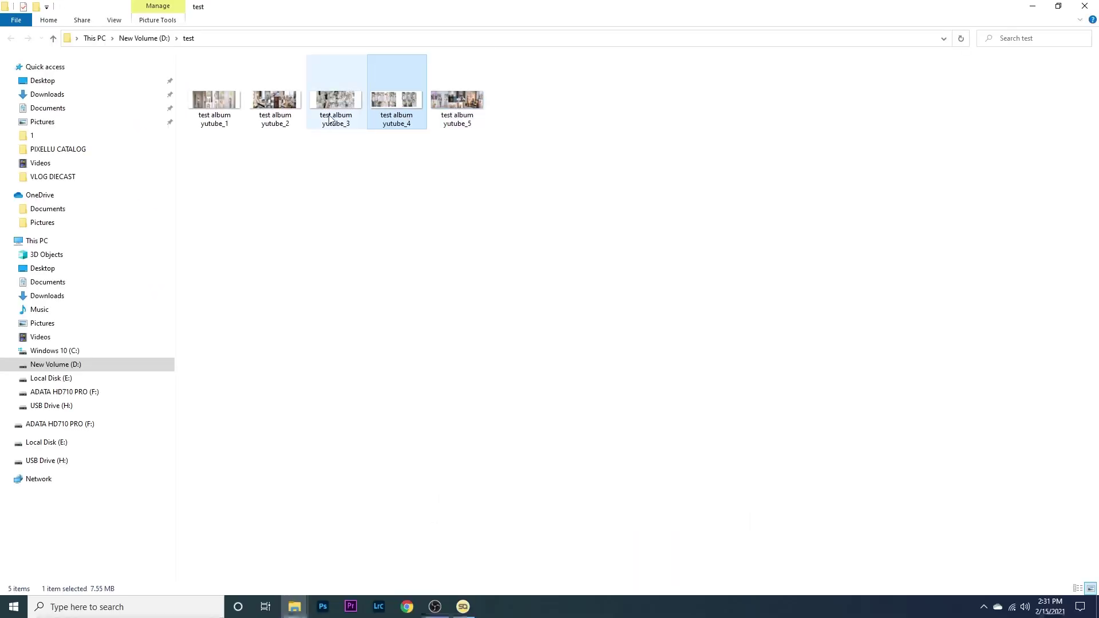
pyautogui.click(230, 117)
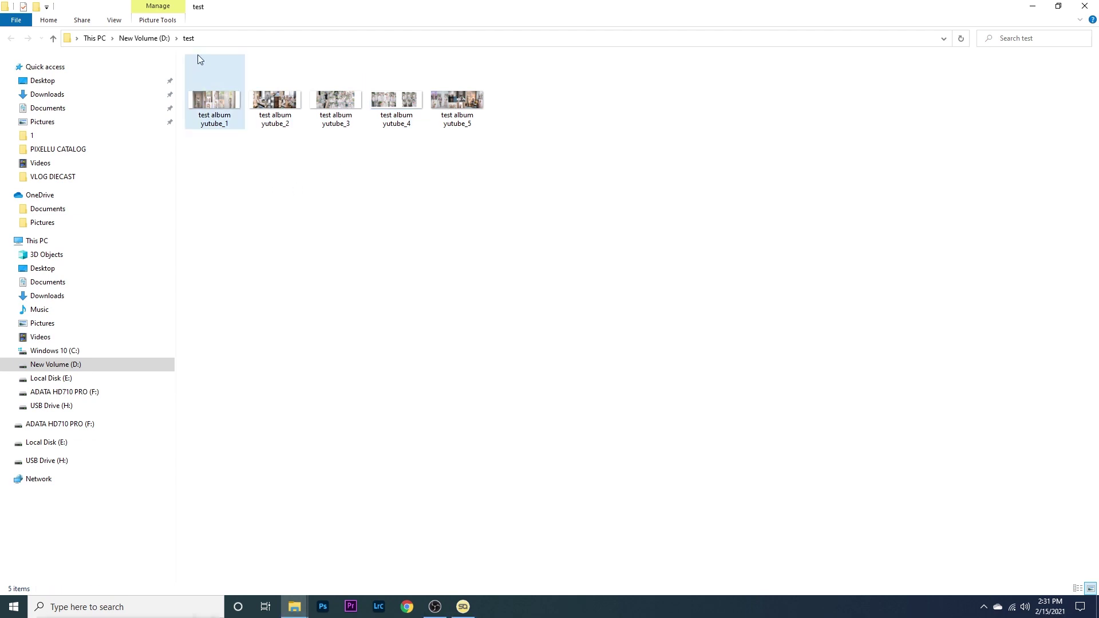
pyautogui.click(452, 102)
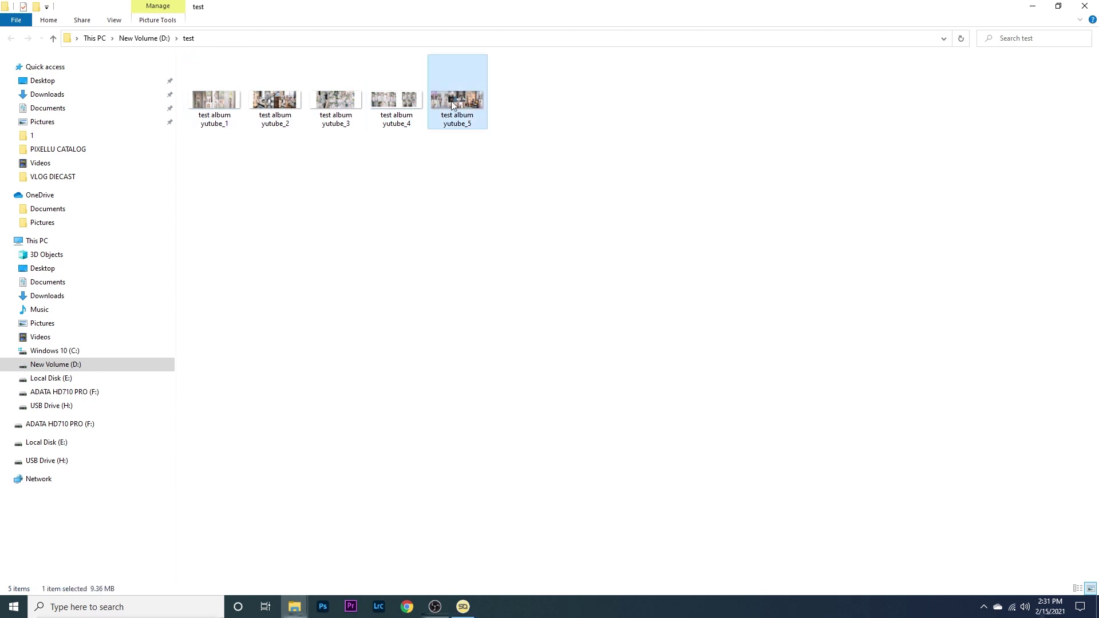
pyautogui.click(215, 102)
pyautogui.click(336, 102)
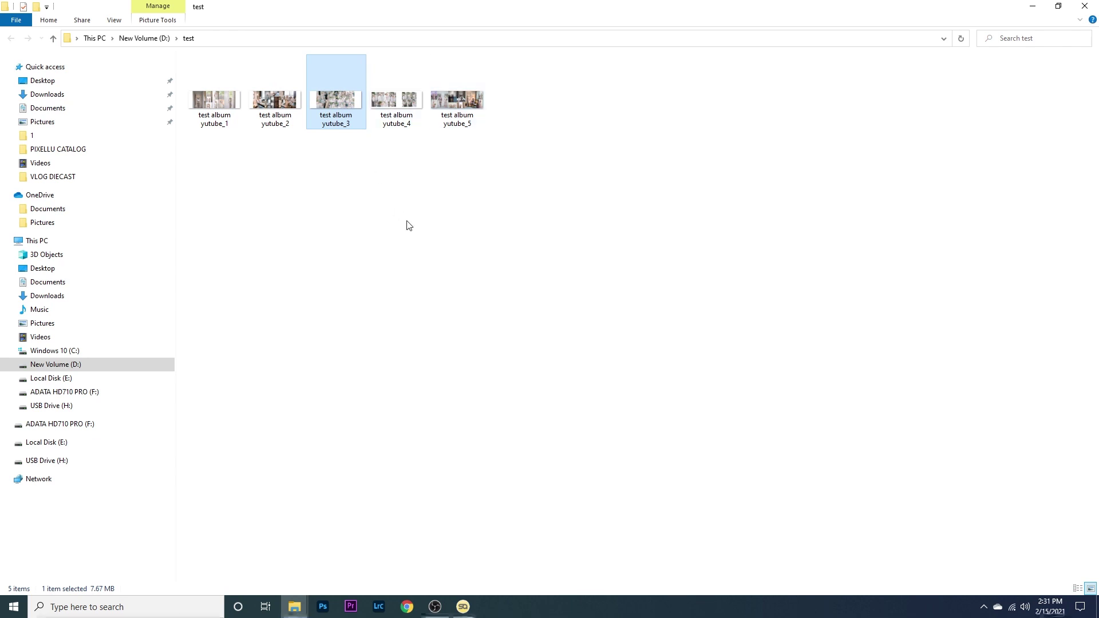
# Switch back to SmartAlbums and examine the photos and empty background area of spread 4
pyautogui.click(476, 602)
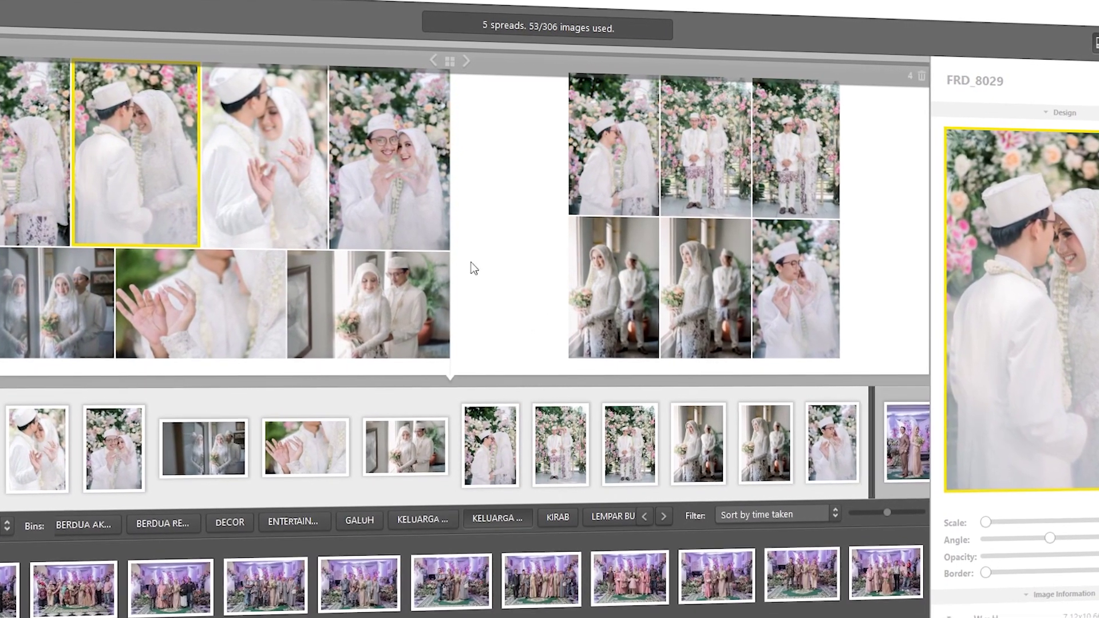
pyautogui.click(741, 146)
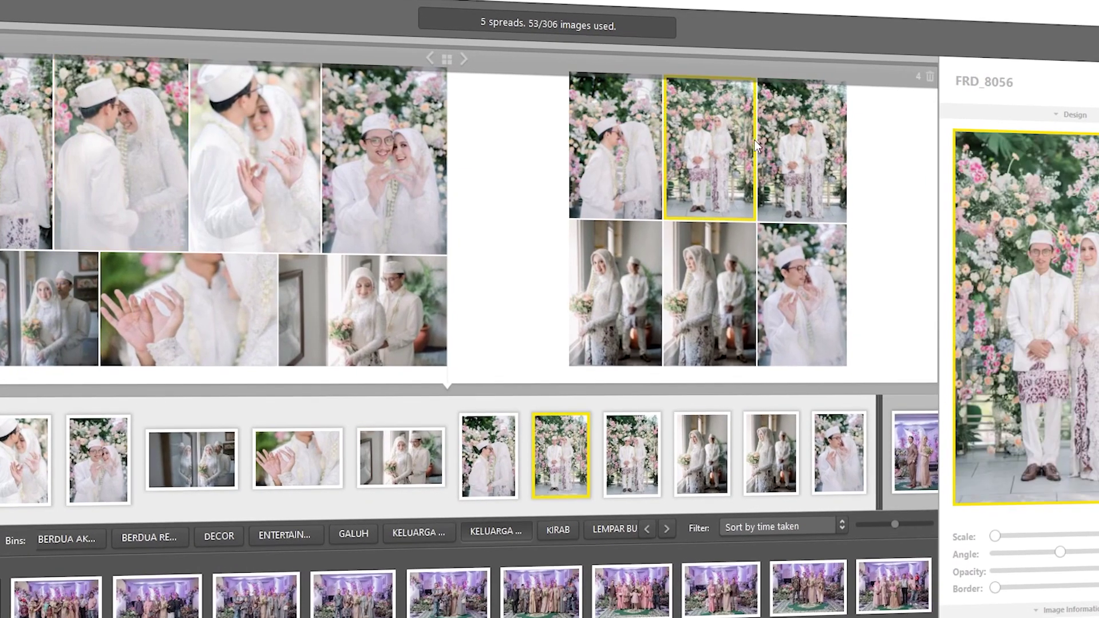
pyautogui.click(275, 148)
pyautogui.click(396, 141)
pyautogui.click(532, 167)
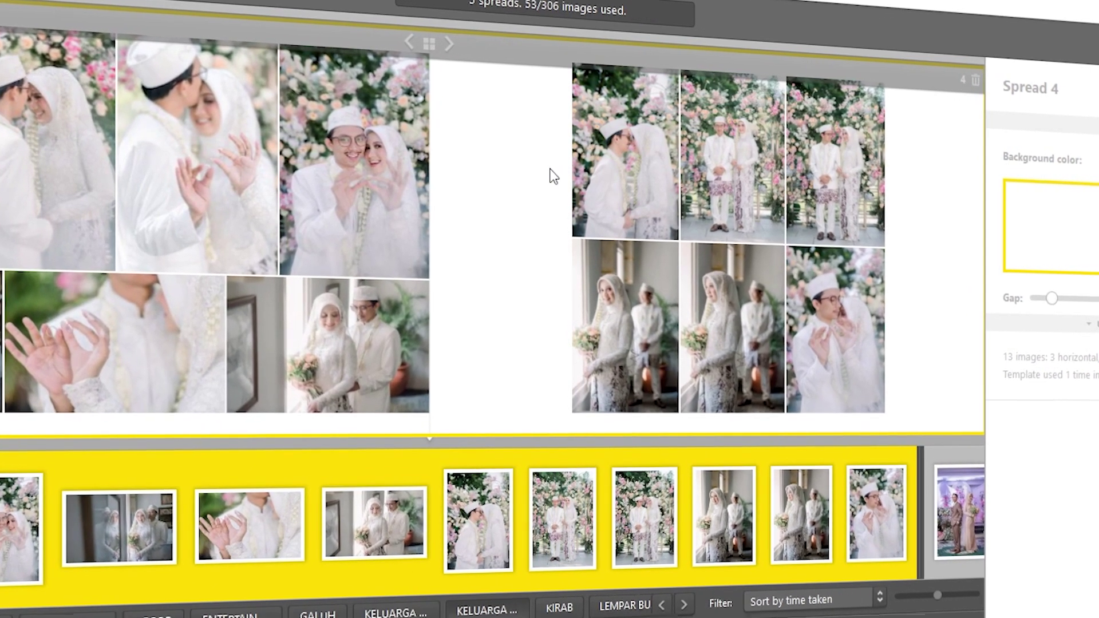
pyautogui.click(192, 241)
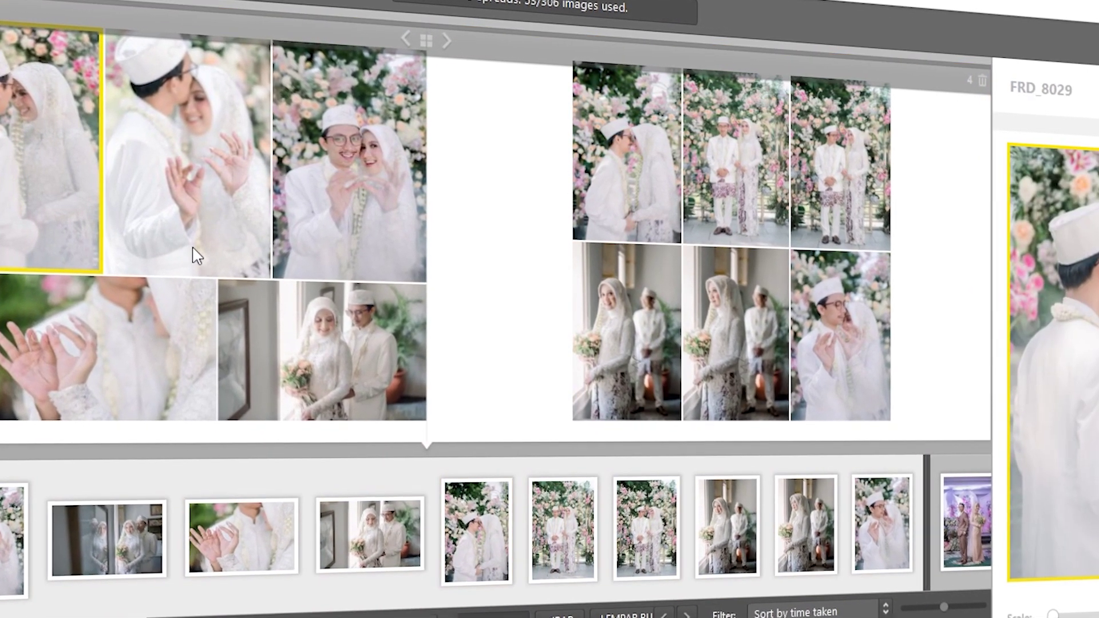
pyautogui.click(312, 238)
pyautogui.click(531, 223)
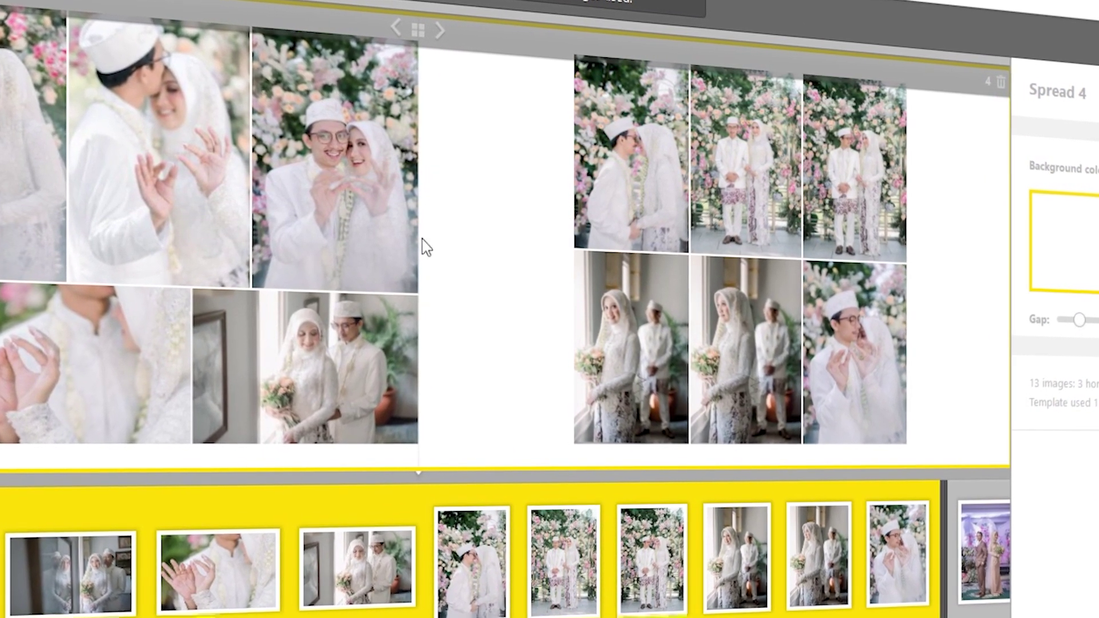
# Try splitting the last four photos of spread 4 into their own spread, and remove the split
pyautogui.click(610, 558)
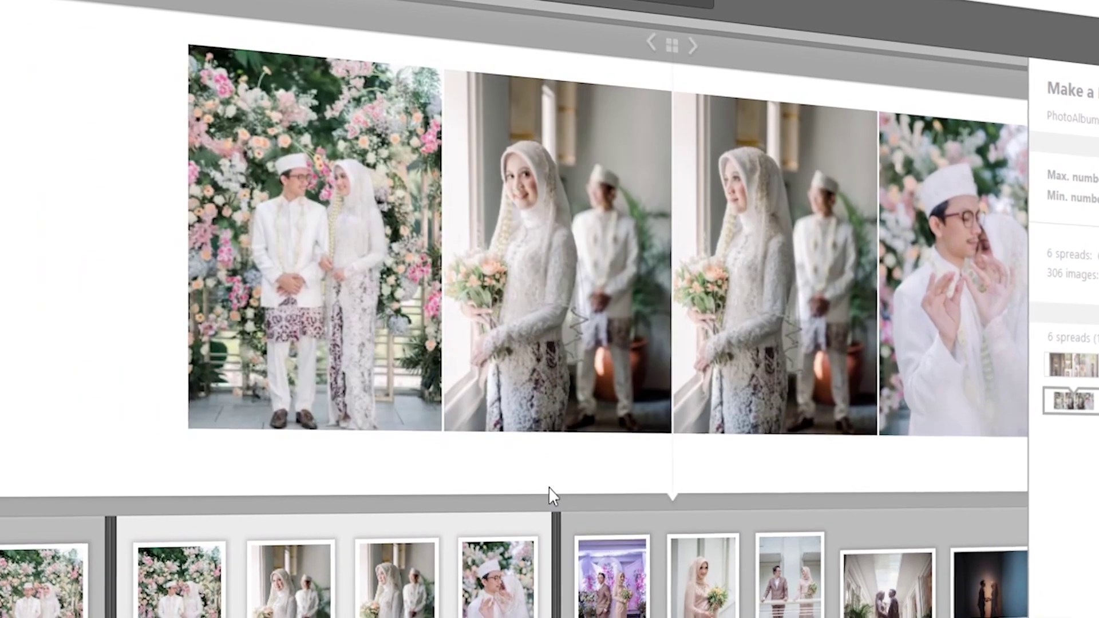
pyautogui.click(550, 495)
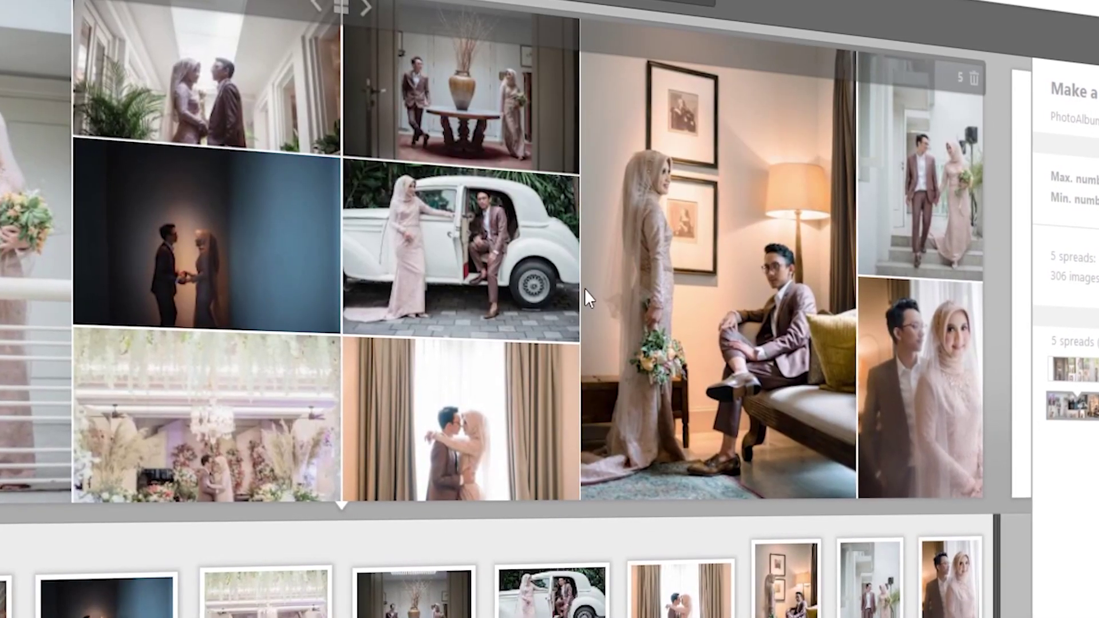